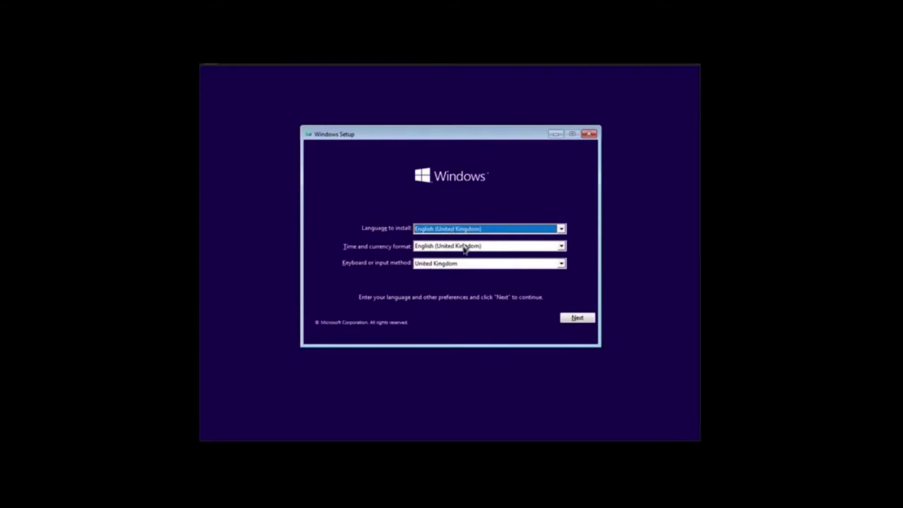
Set the time and currency format to German (Germany) and continue to the installation start screen
click(466, 245)
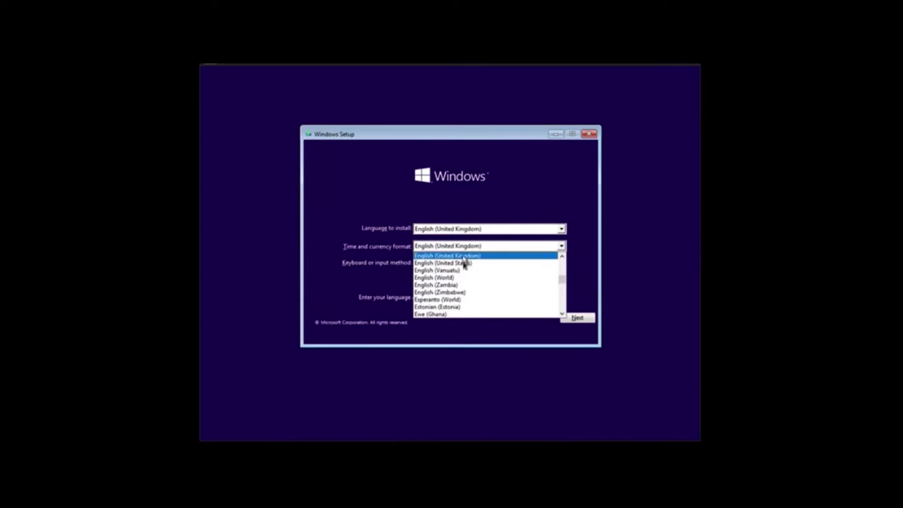
scroll(464, 282, down, 3)
scroll(465, 283, down, 7)
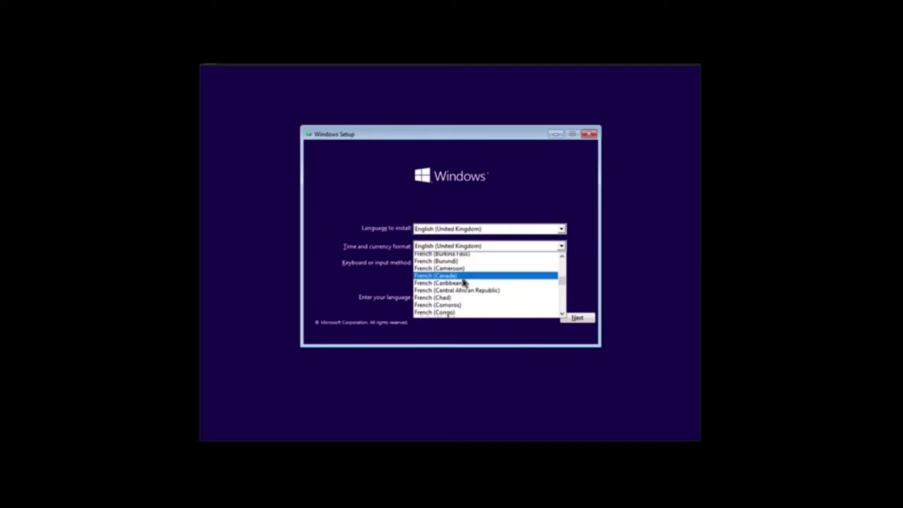
scroll(465, 283, down, 11)
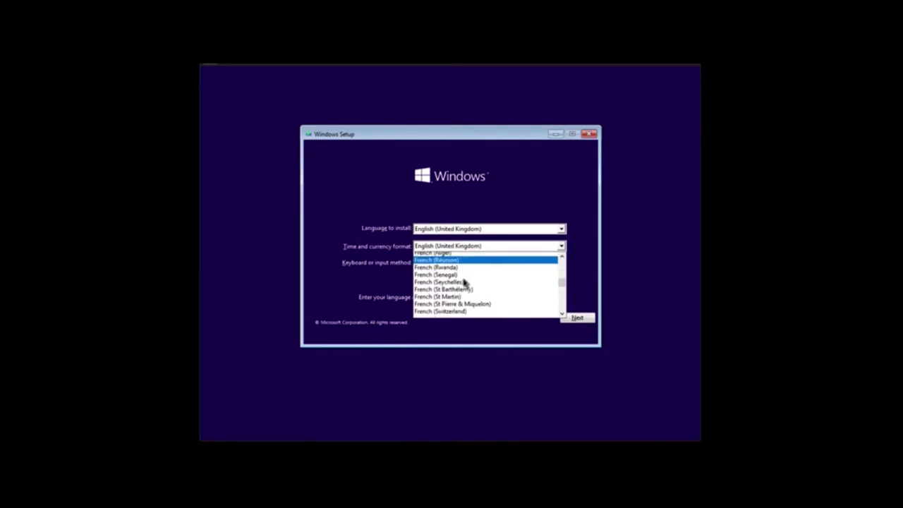
scroll(465, 283, down, 3)
scroll(465, 283, up, 6)
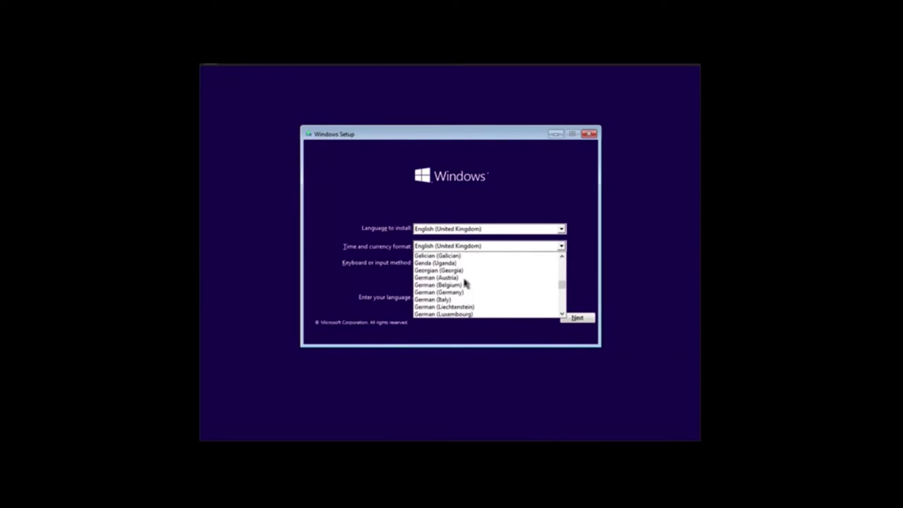
click(462, 314)
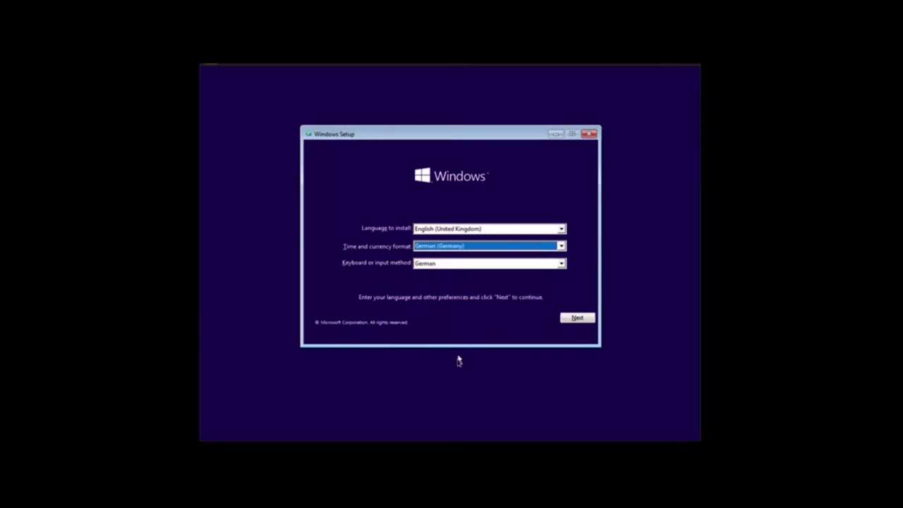
click(577, 317)
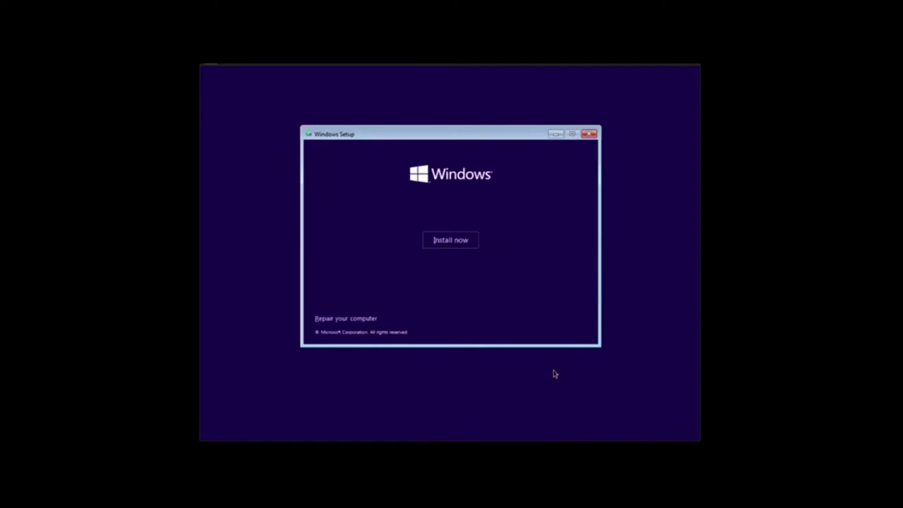
Start the installation without a product key and choose Windows 10 Pro N as the operating system
click(449, 244)
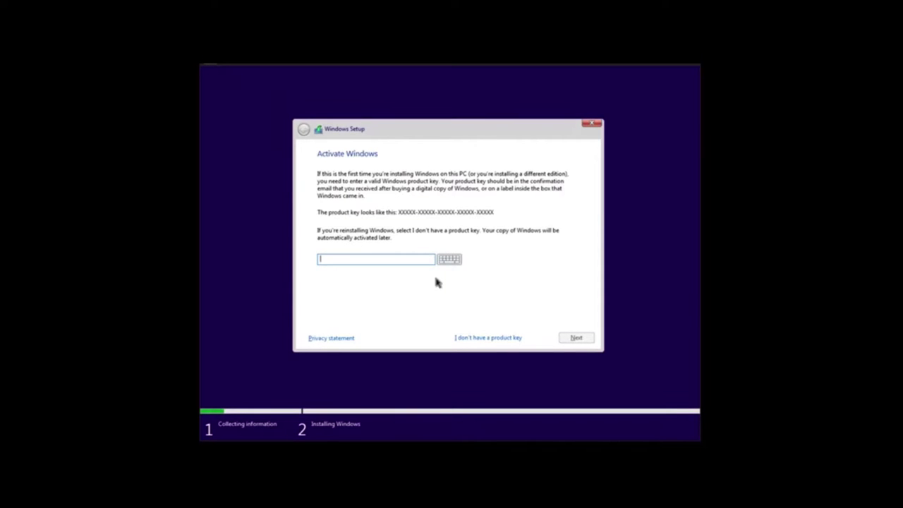
click(483, 340)
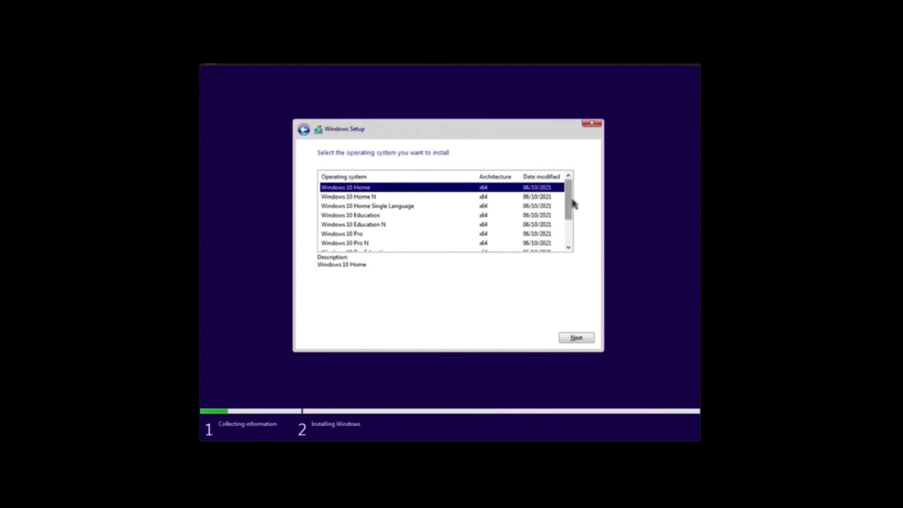
drag(569, 205, 573, 183)
scroll(492, 240, down, 2)
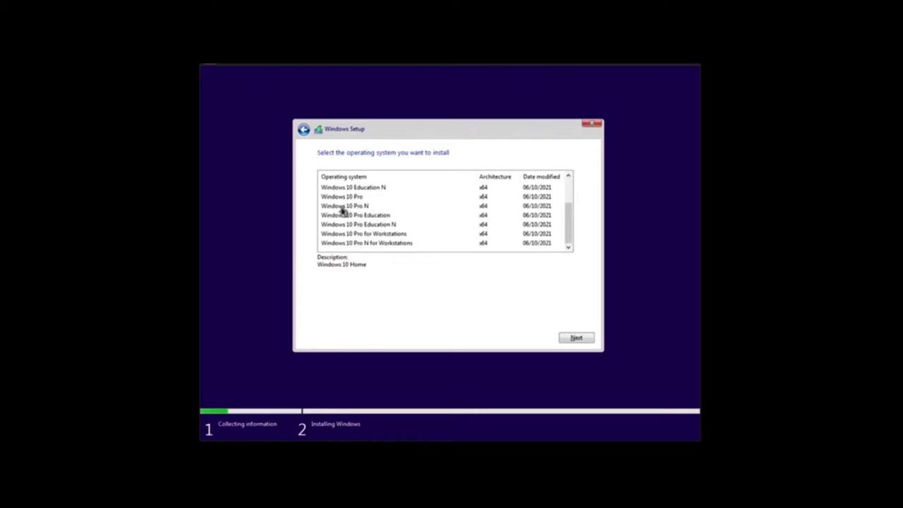
click(345, 206)
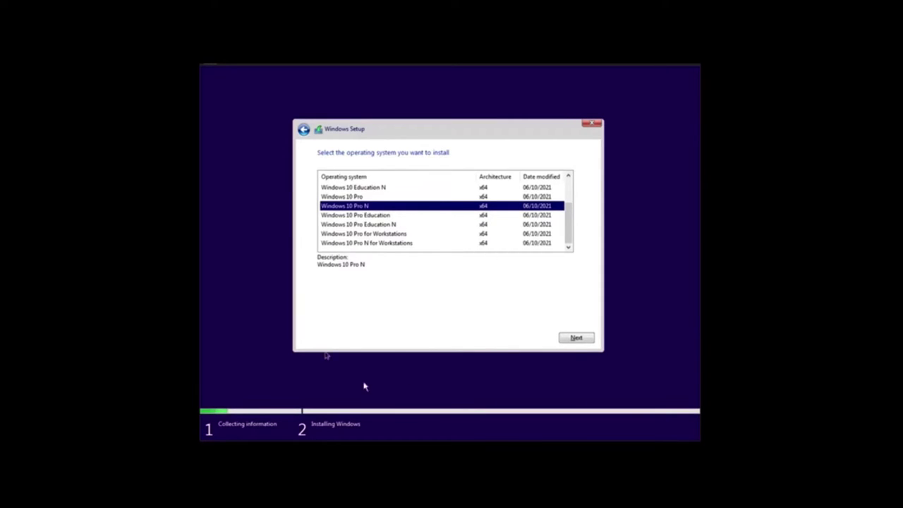
click(576, 339)
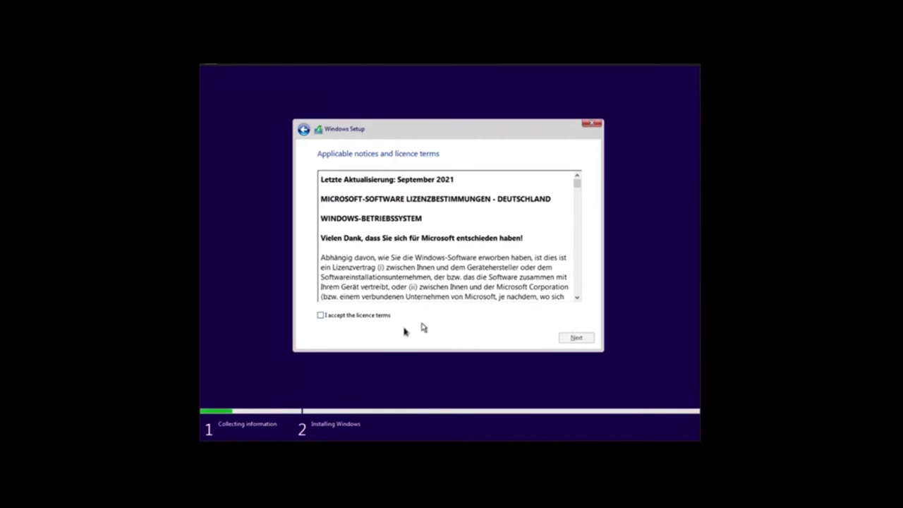
Accept the licence terms and start a custom installation on Drive 0 Unallocated Space
click(352, 317)
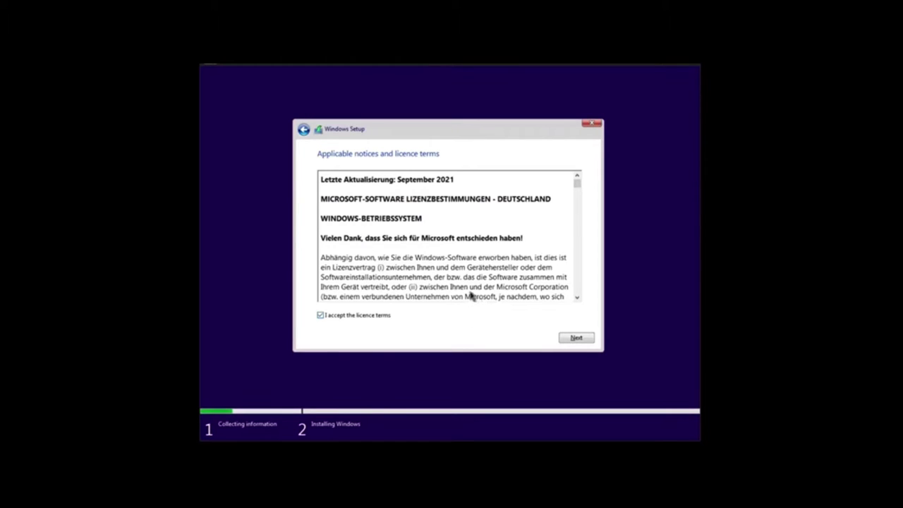
click(575, 340)
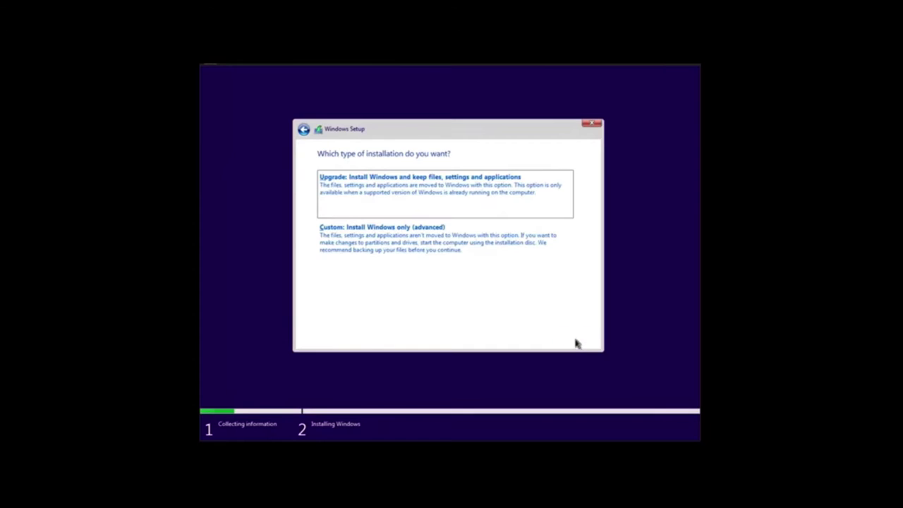
click(384, 242)
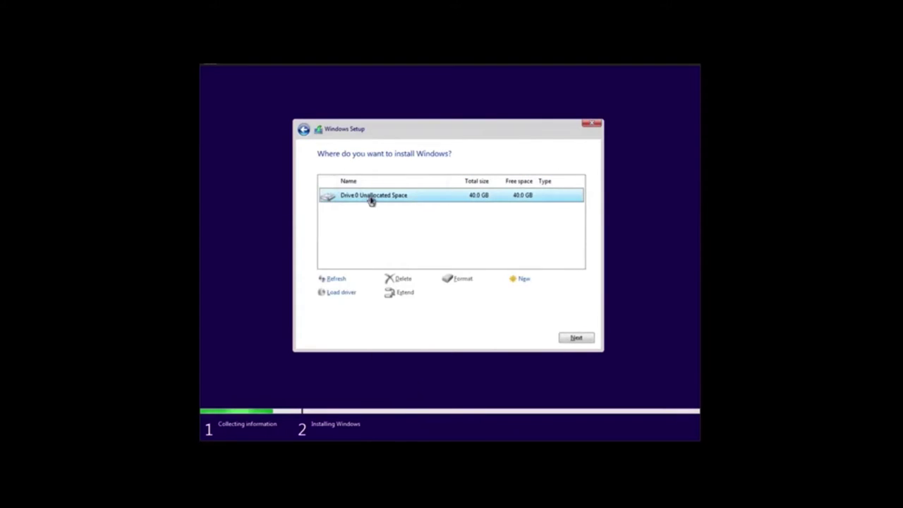
click(590, 341)
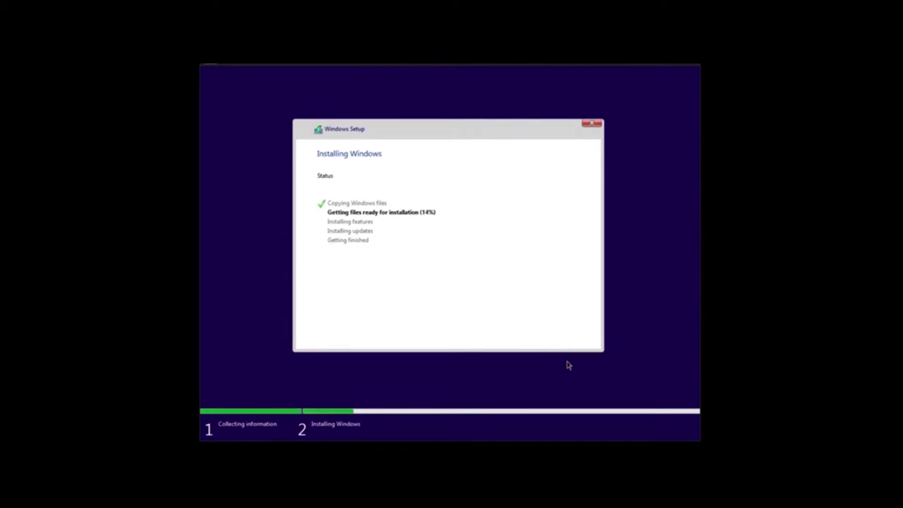
Open a command prompt over the running setup, launch Task Manager with taskmgr, and close the prompt
key(shift+F10)
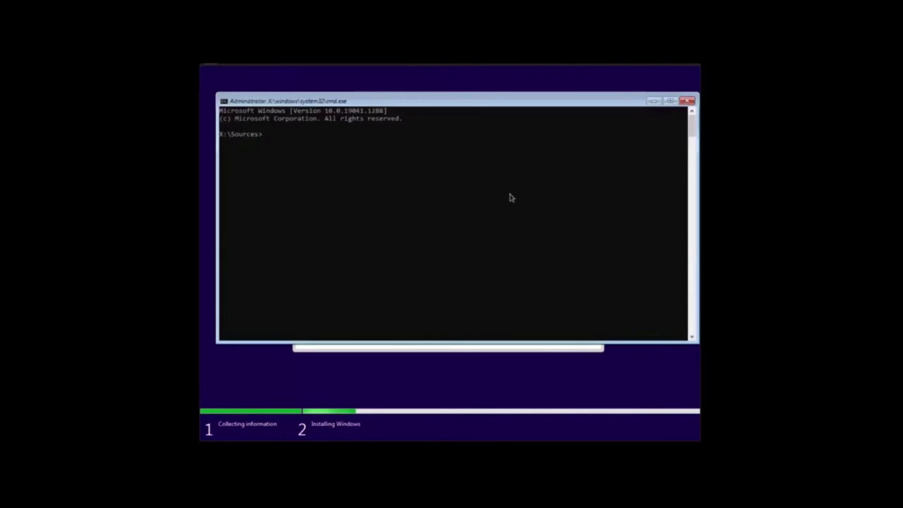
text(taskmgr)
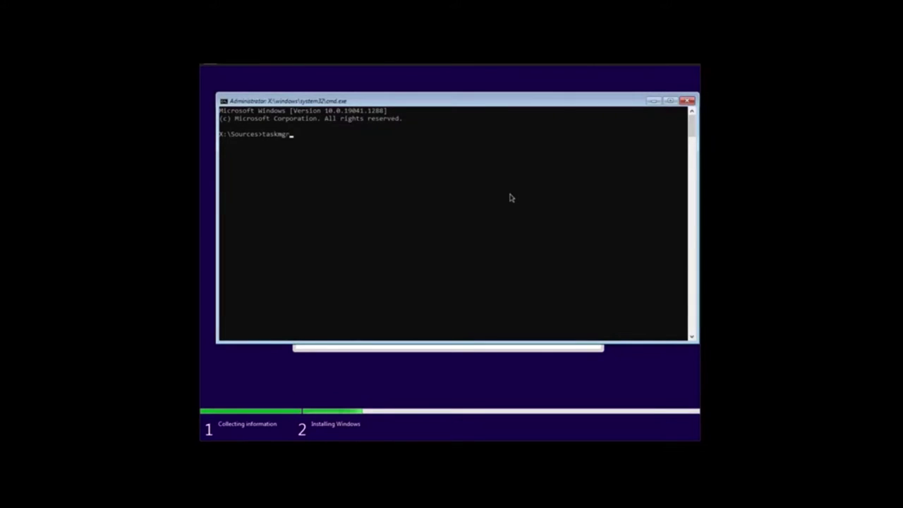
key(Return)
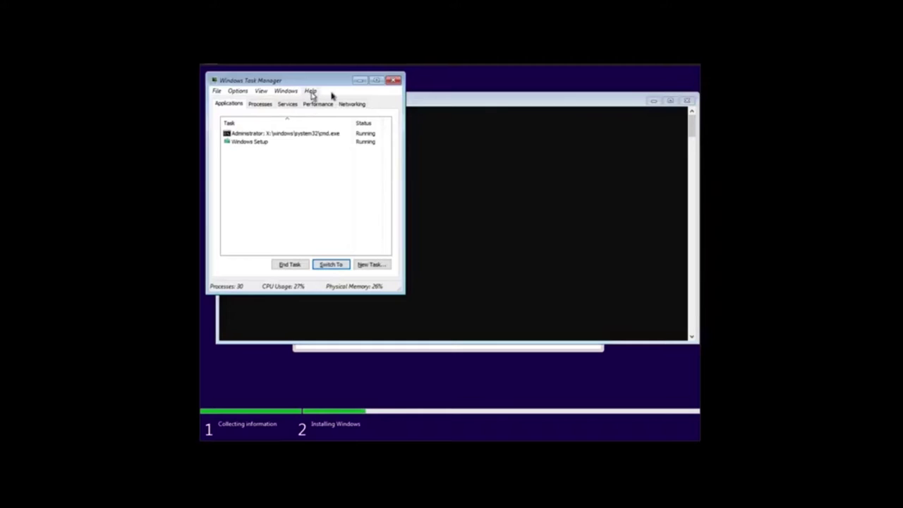
click(685, 101)
Show the running processes in Task Manager, widen the window and the Image Name column, and select WallpaperHost.exe
drag(325, 82, 492, 101)
click(494, 125)
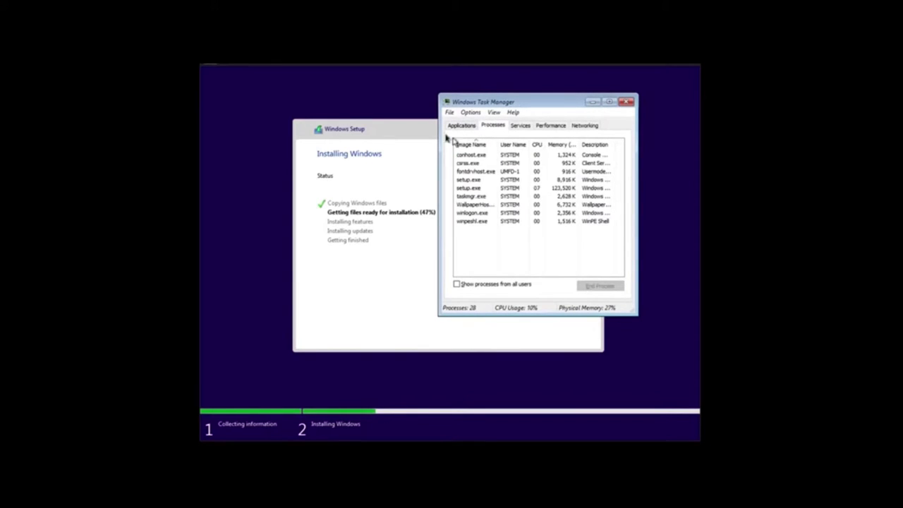
drag(439, 145, 424, 145)
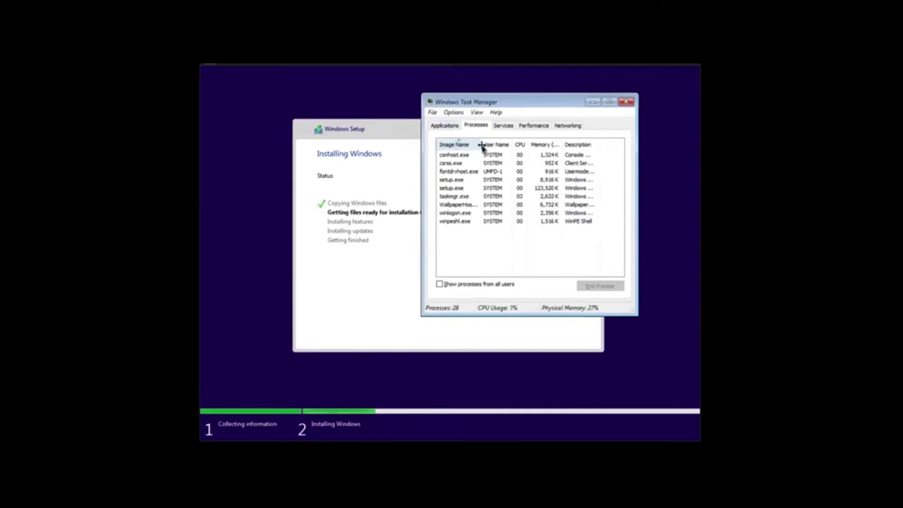
drag(481, 145, 499, 145)
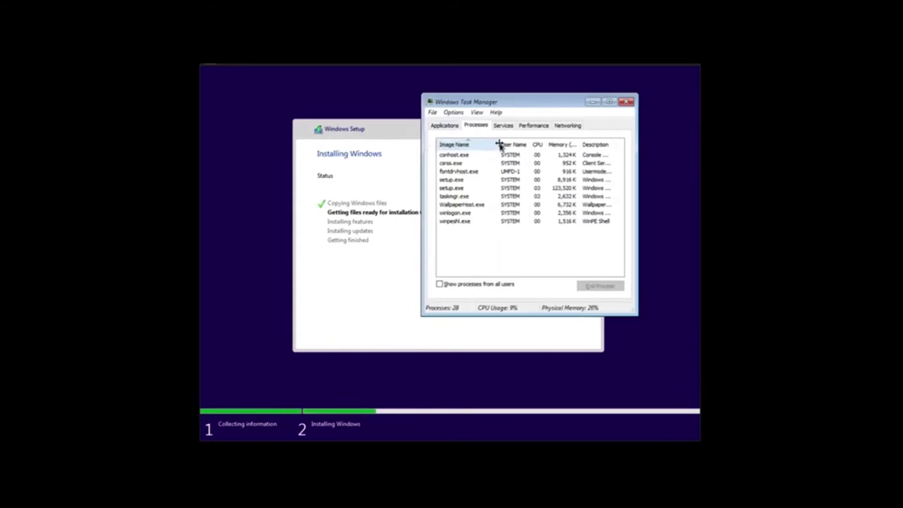
click(478, 204)
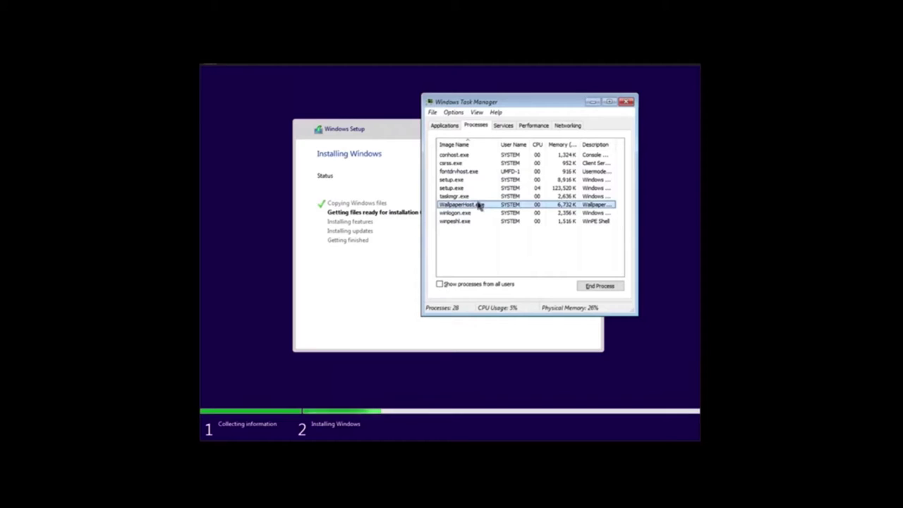
Look through the list of services in Task Manager
click(503, 125)
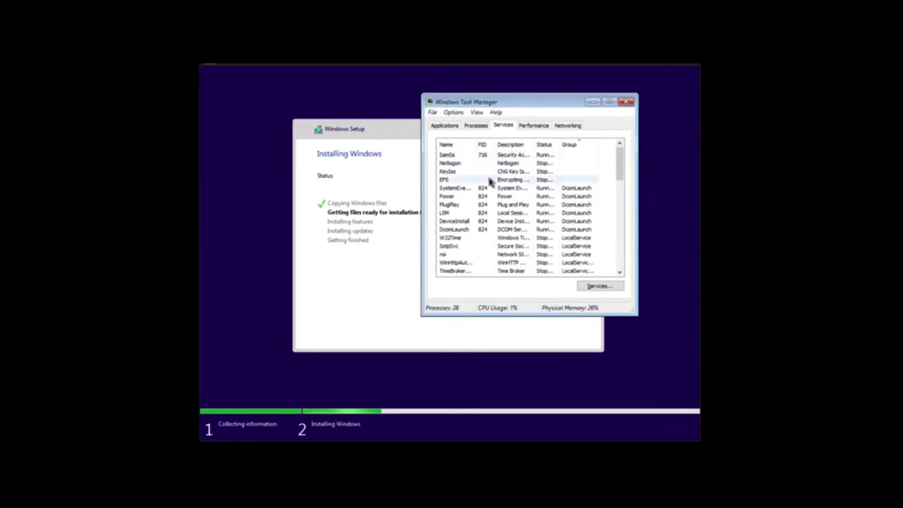
scroll(487, 181, down, 8)
scroll(489, 182, up, 8)
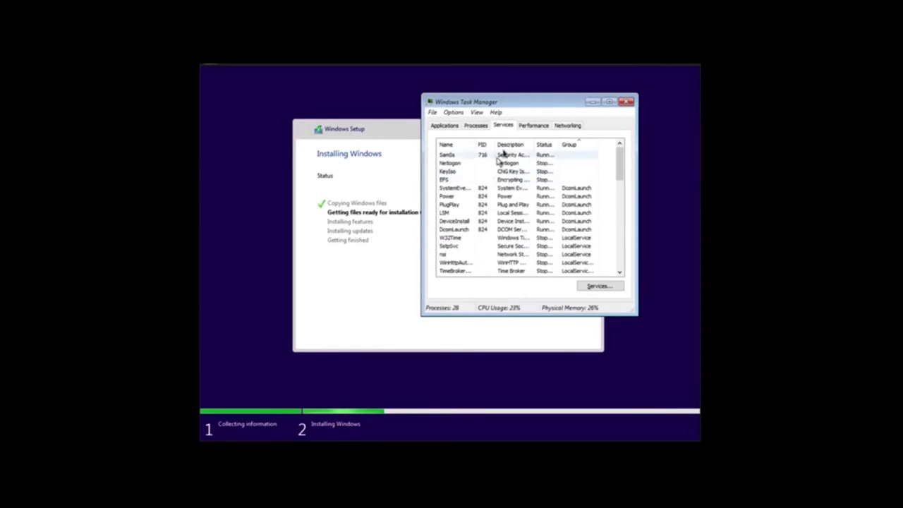
Examine the performance graphs in a widened Task Manager window, then restore the full window from the CPU-only view
click(531, 126)
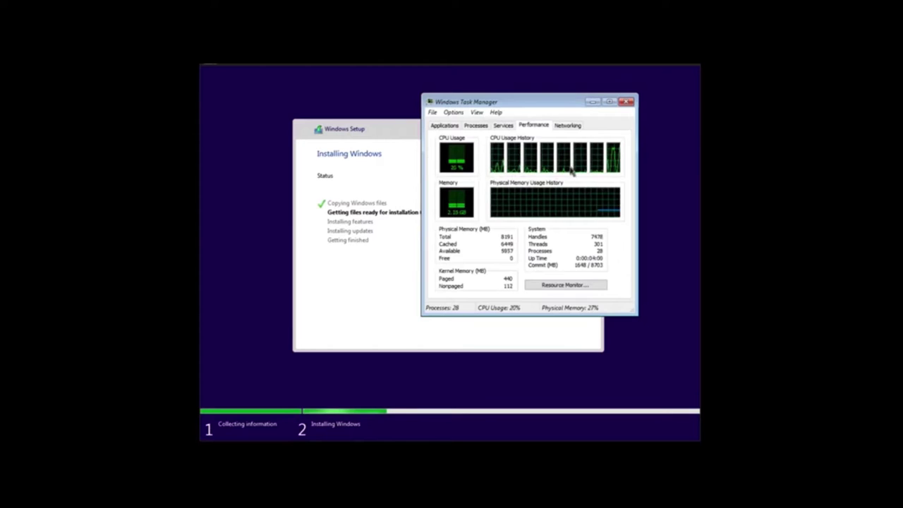
drag(422, 168, 300, 162)
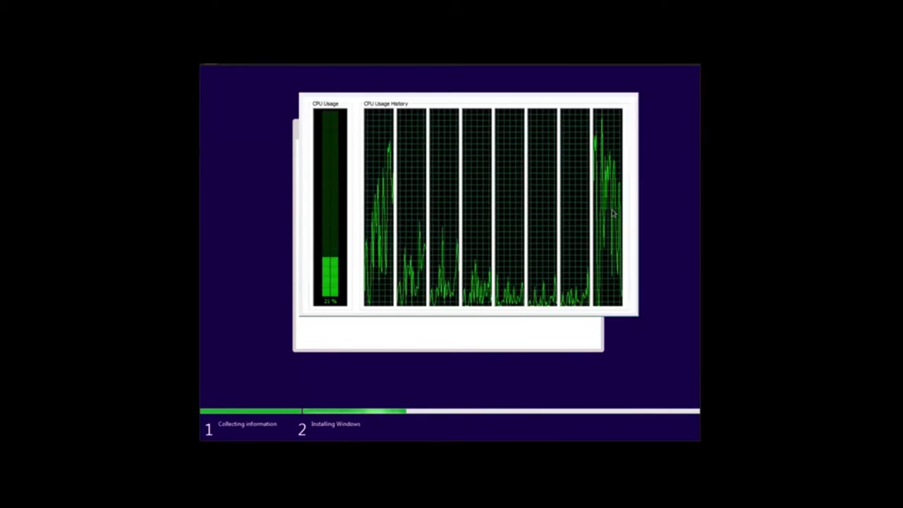
double_click(611, 210)
double_click(526, 204)
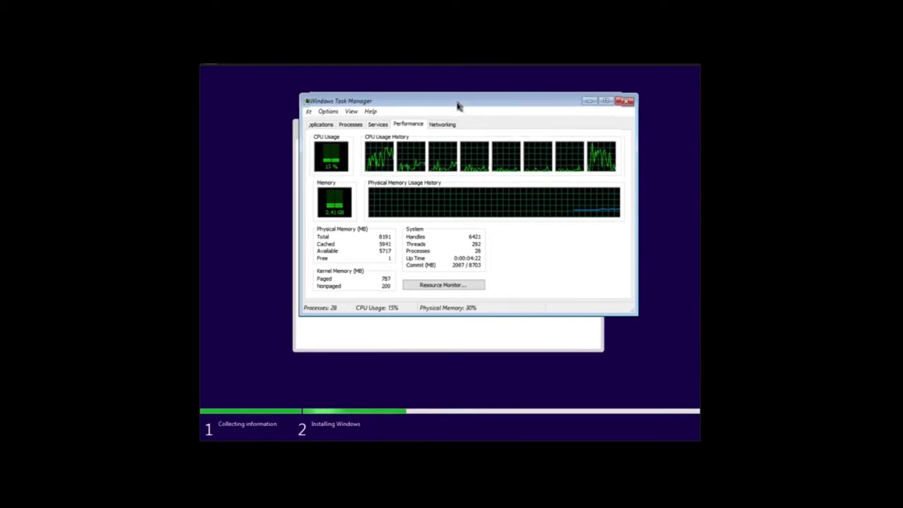
Check the network adapter view, enlarge and restore the CPU usage history, and return to the services list
click(439, 125)
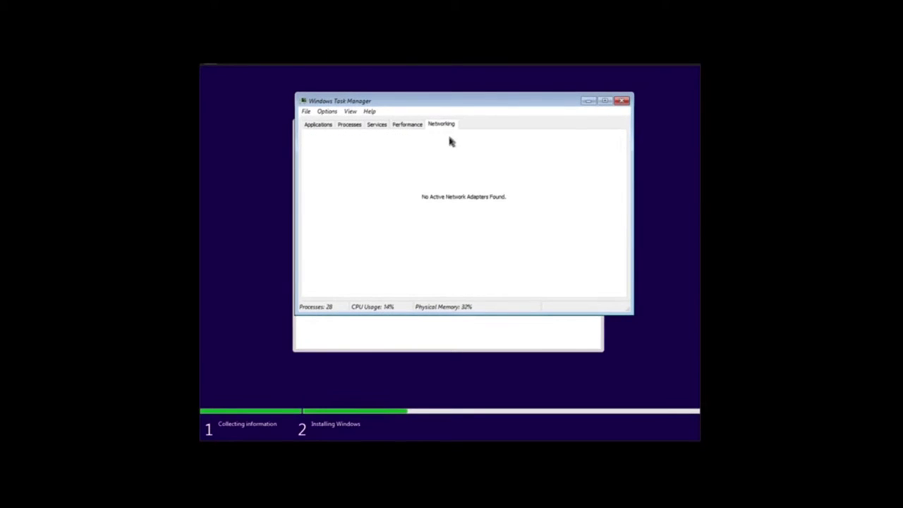
click(417, 126)
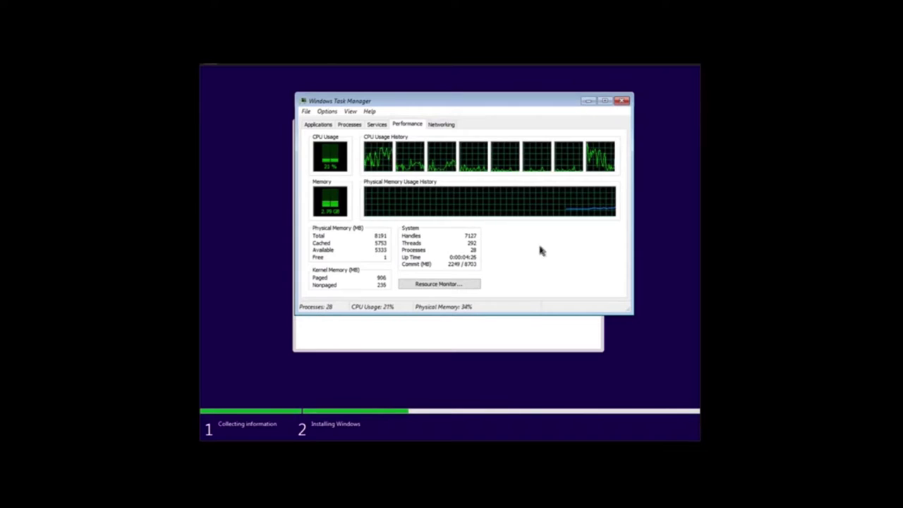
double_click(376, 123)
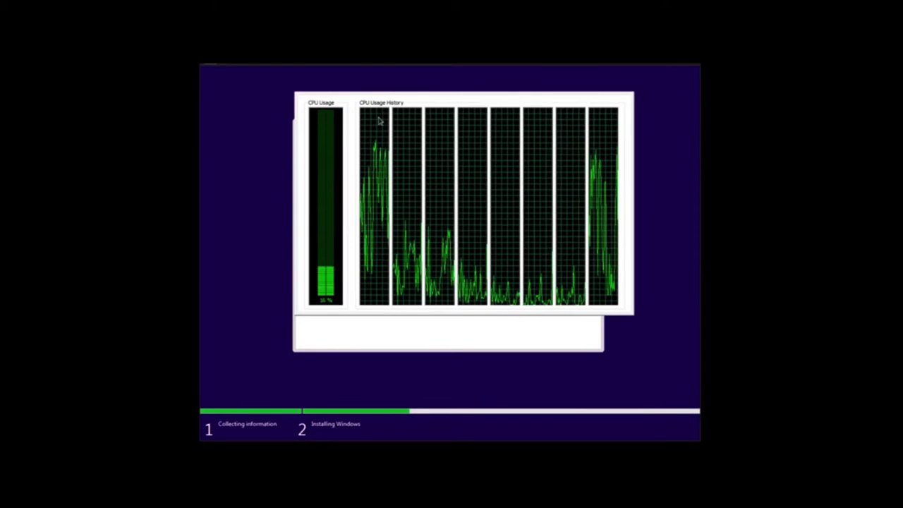
double_click(379, 122)
click(353, 124)
click(369, 125)
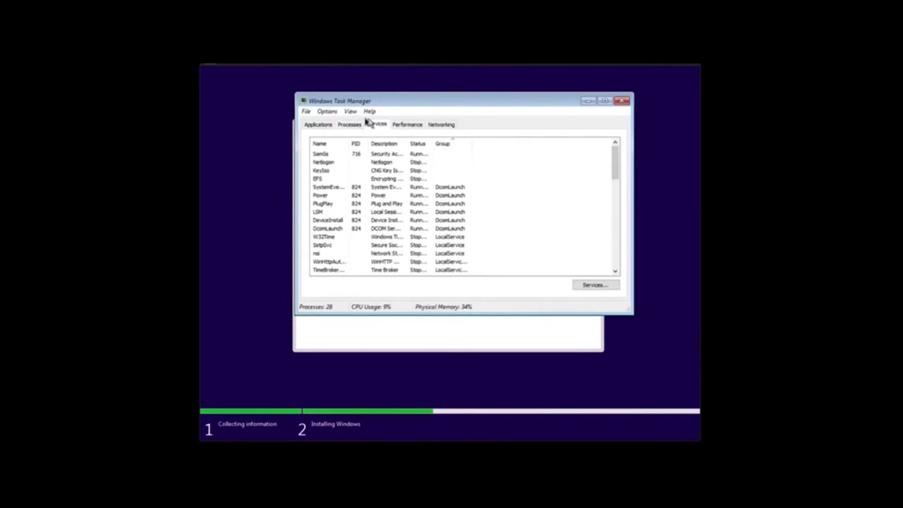
Open the version information about Task Manager
click(368, 112)
click(385, 138)
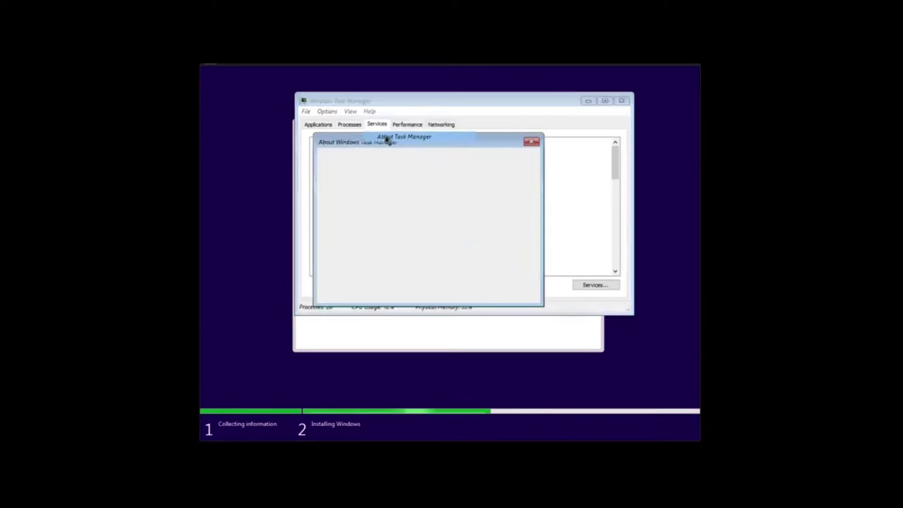
drag(394, 143, 396, 136)
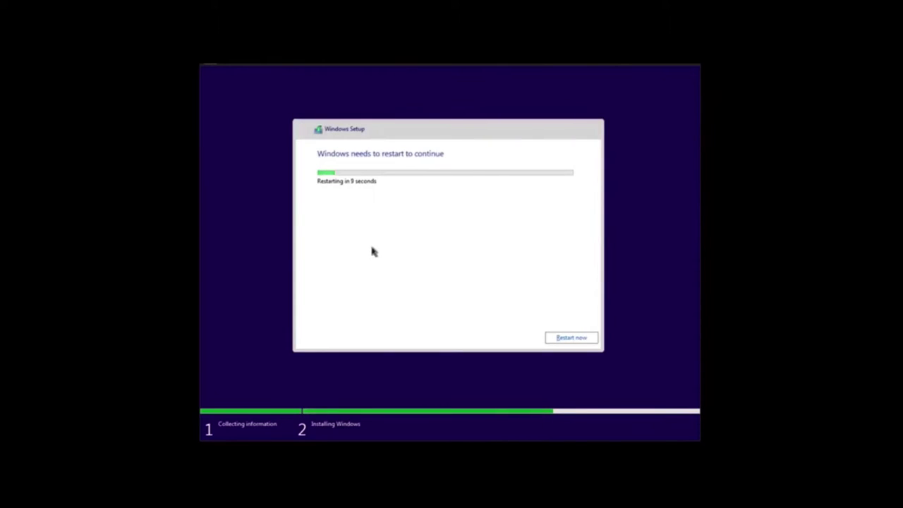
Restart the computer immediately to continue the Windows installation
click(581, 341)
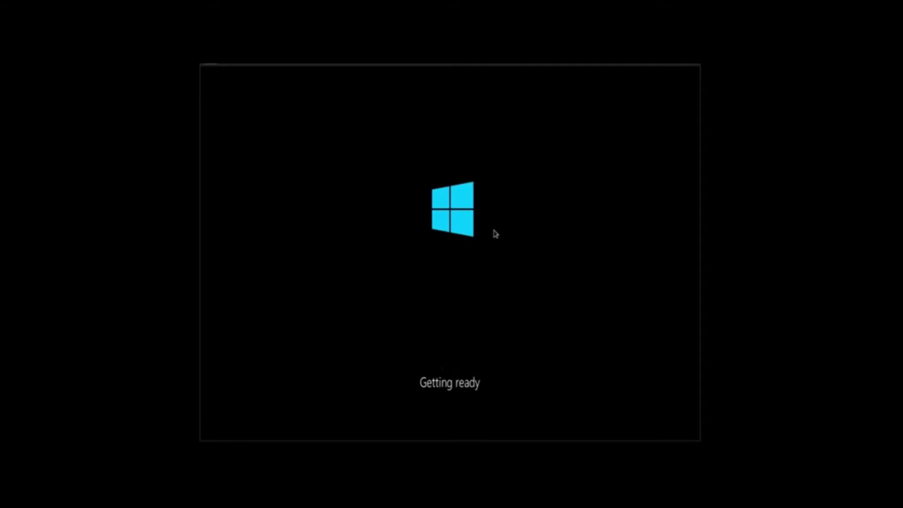
Open a command prompt during the Getting ready phase and launch Task Manager with taskmgr
key(shift+F10)
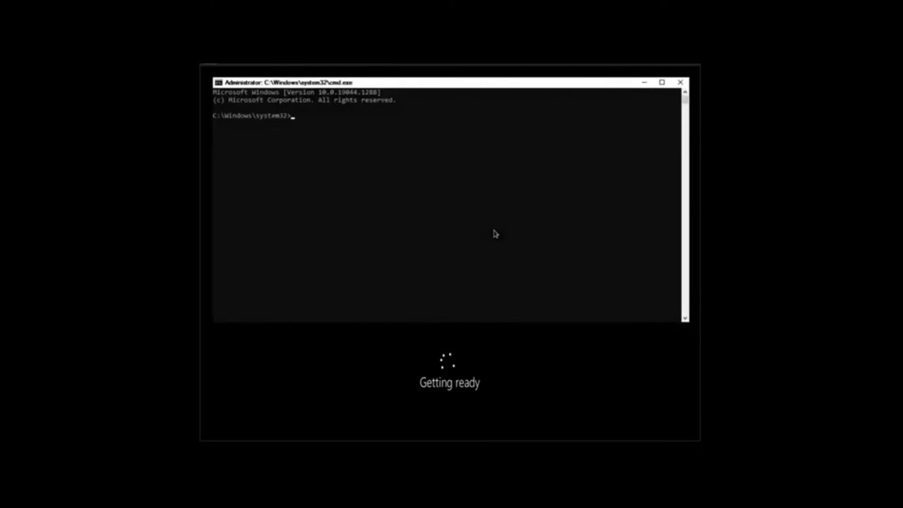
text(taskmgr)
key(Return)
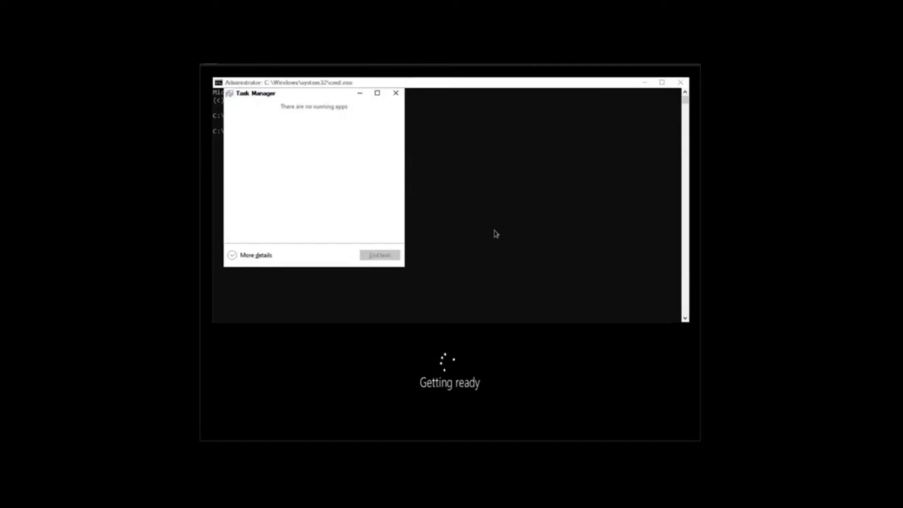
Expand Task Manager to its detailed view, close the command prompt window and show the performance graphs
click(259, 254)
drag(359, 92, 499, 111)
click(680, 82)
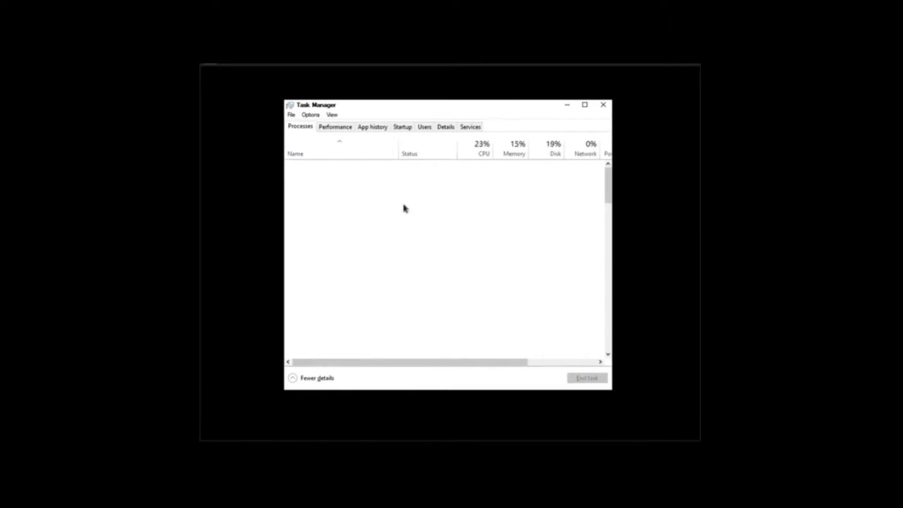
click(336, 127)
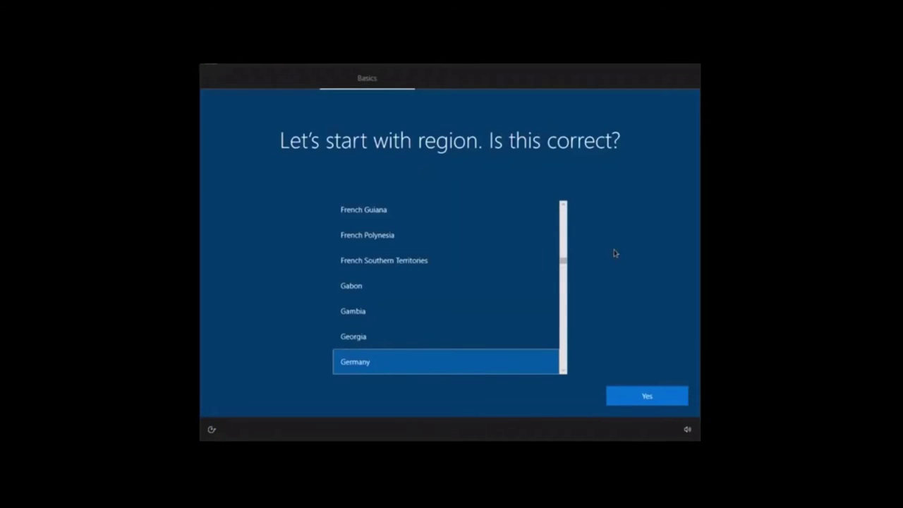
Open a command prompt over the region selection page and launch Task Manager with taskmgr in its detailed view
key(shift+F10)
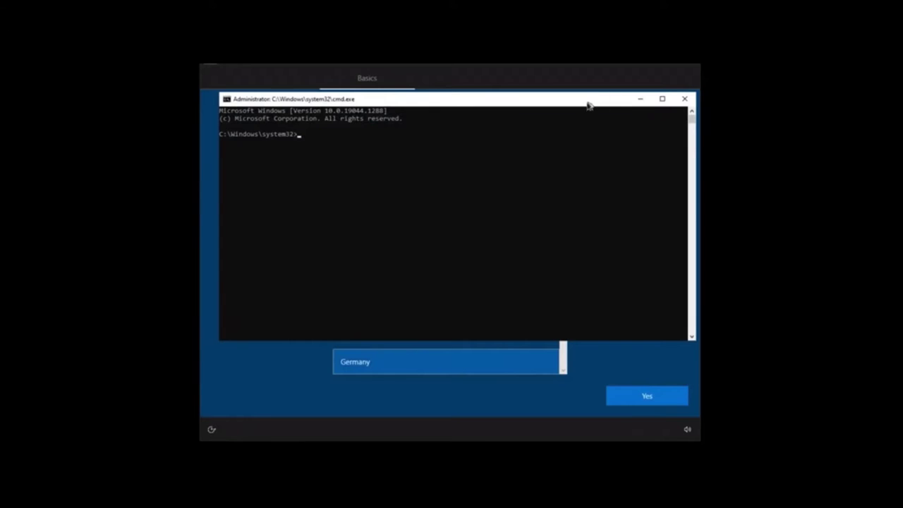
drag(590, 105, 579, 106)
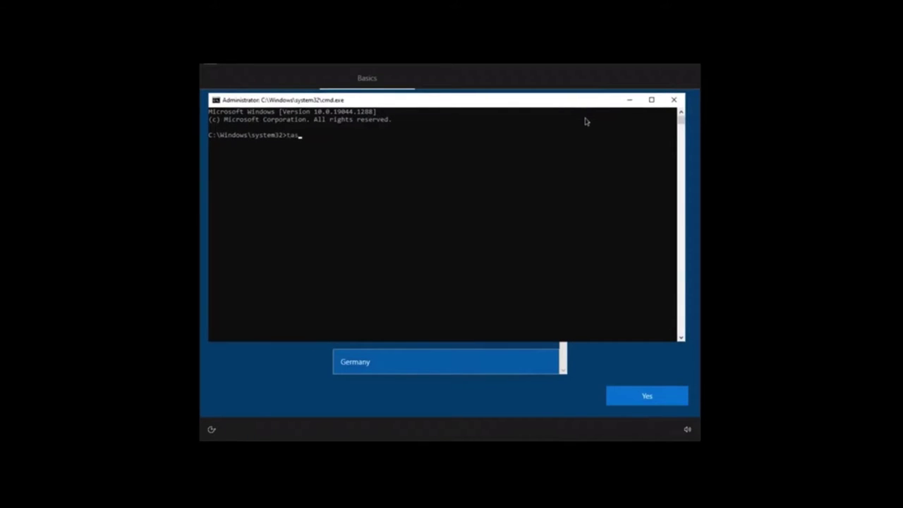
text(taskmgr)
key(Return)
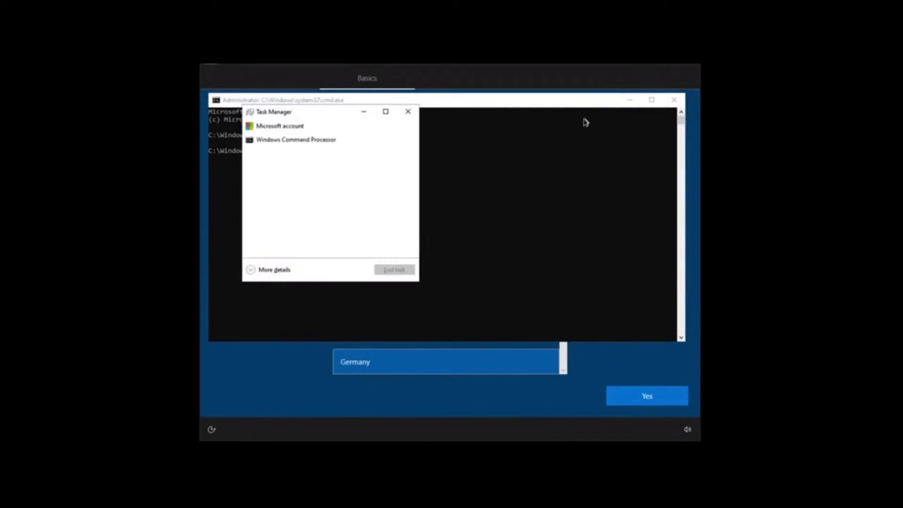
click(276, 270)
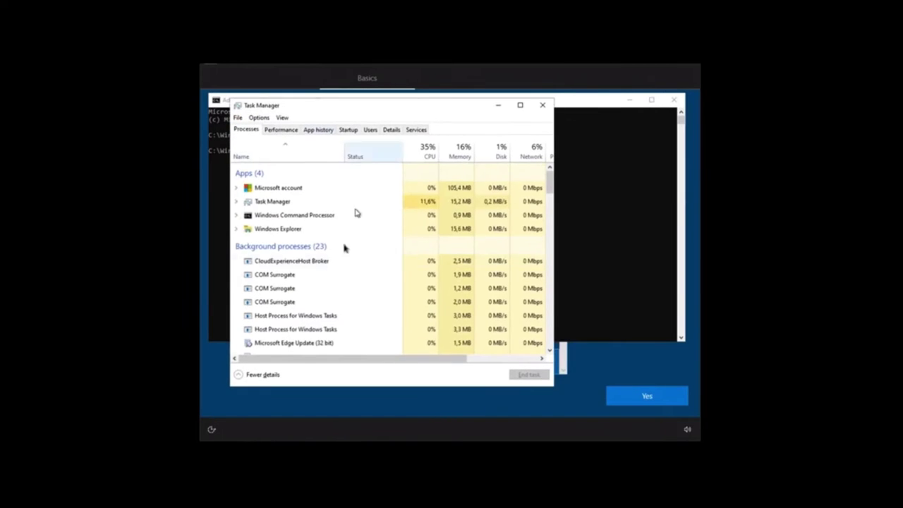
Look through the list of running processes, then close Task Manager
scroll(425, 204, down, 12)
scroll(522, 240, down, 6)
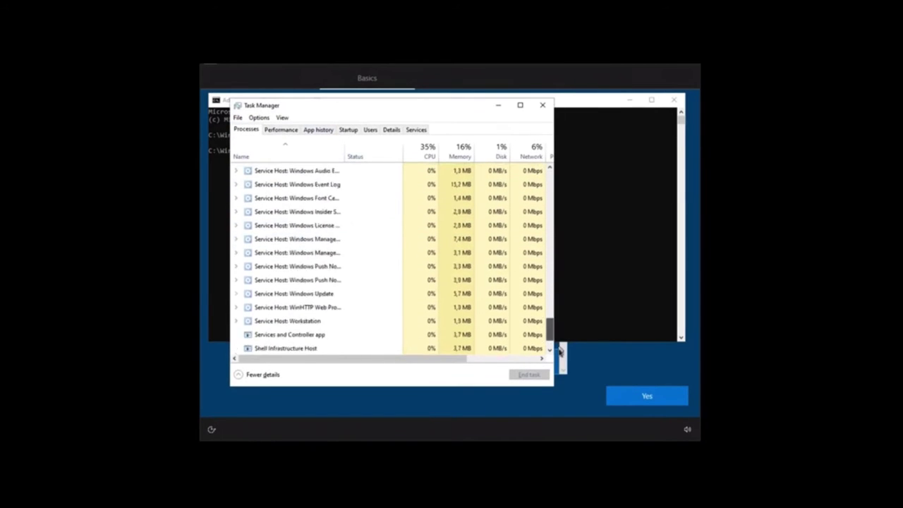
scroll(541, 252, up, 4)
click(542, 107)
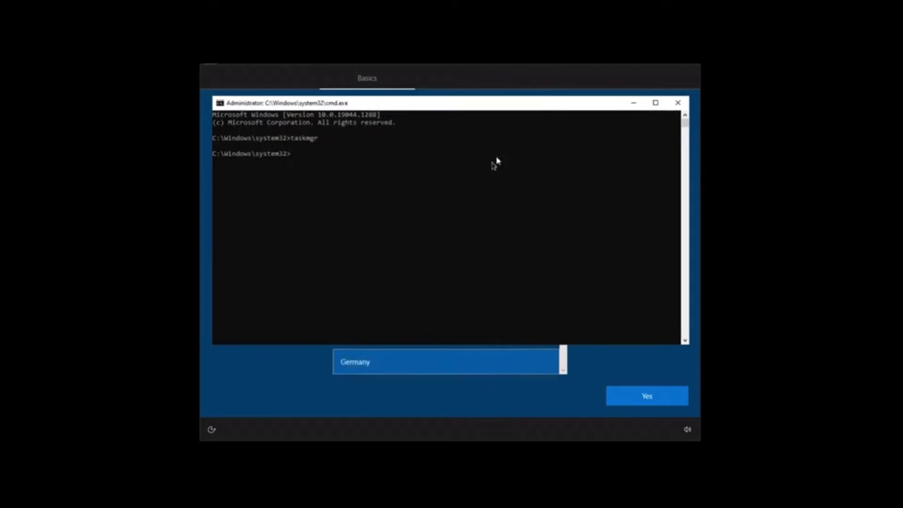
Reopen Task Manager from the command prompt and run explorer.exe as a new task with administrative privileges
text(wi)
key(Return)
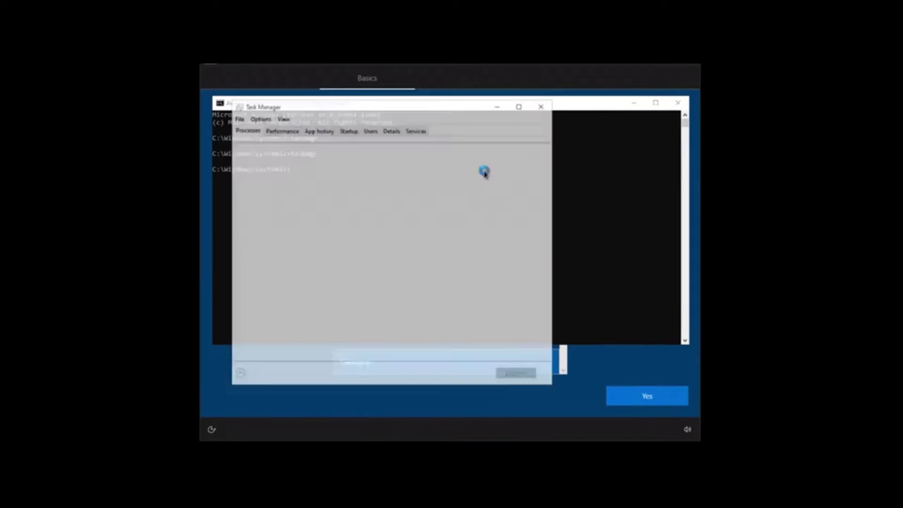
click(237, 118)
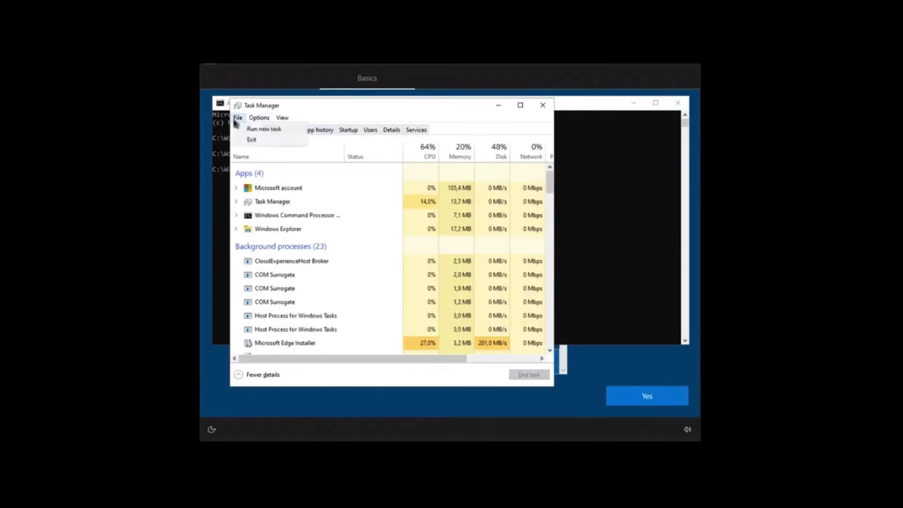
click(246, 135)
text(explo)
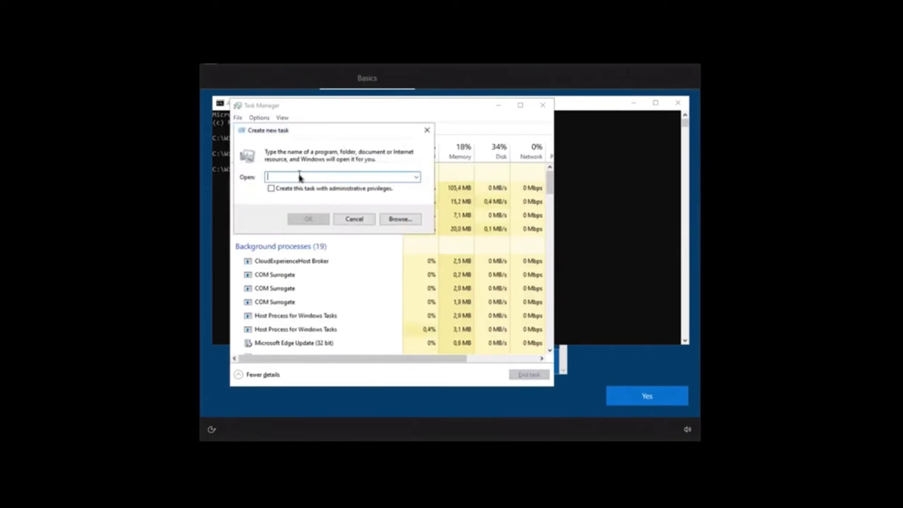
text(r)
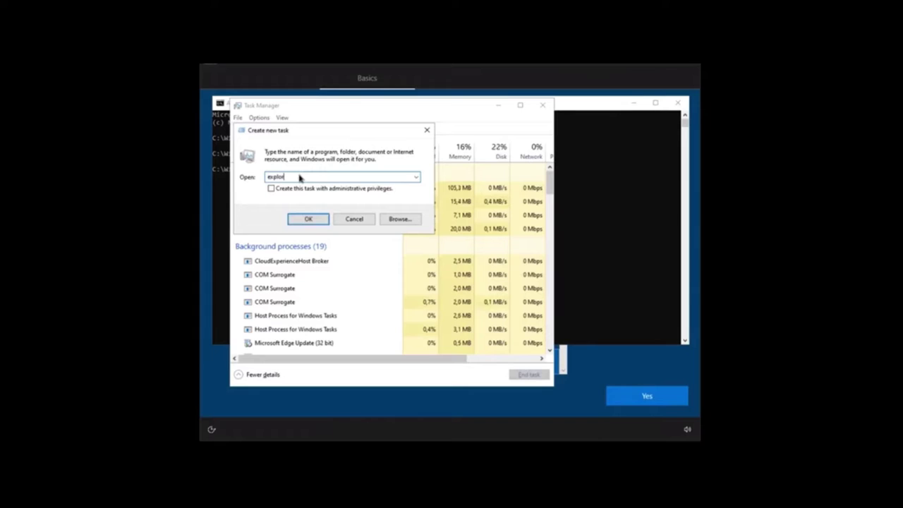
text(er.exe)
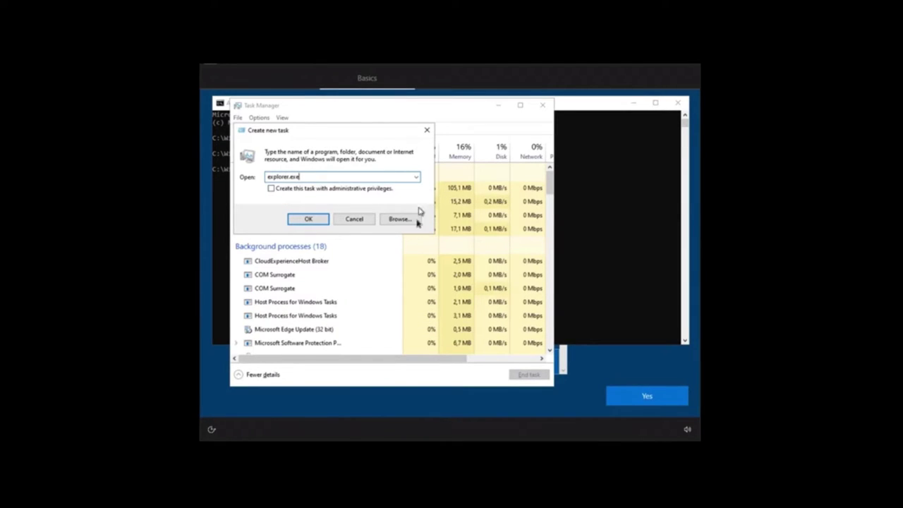
click(272, 188)
click(303, 218)
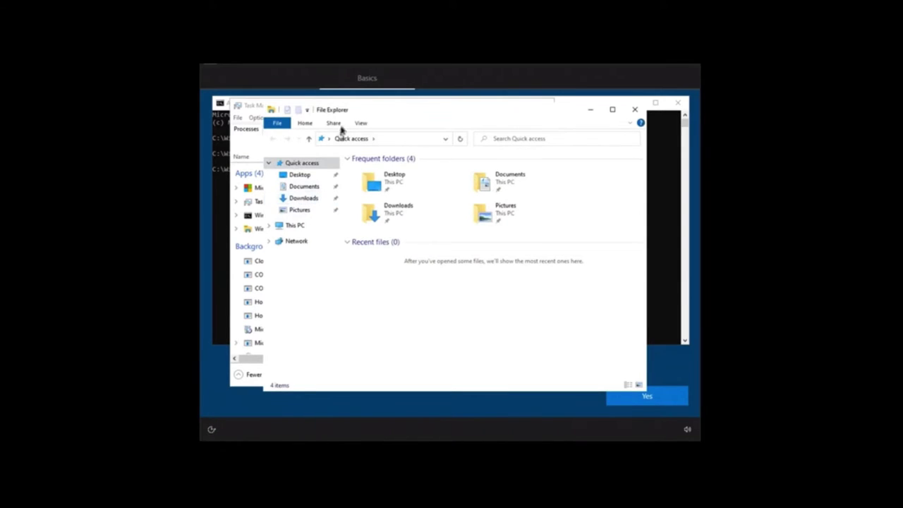
Reposition the File Explorer window and browse from This PC through Local Disk (C:) and Users to the Public folder
drag(377, 115, 374, 149)
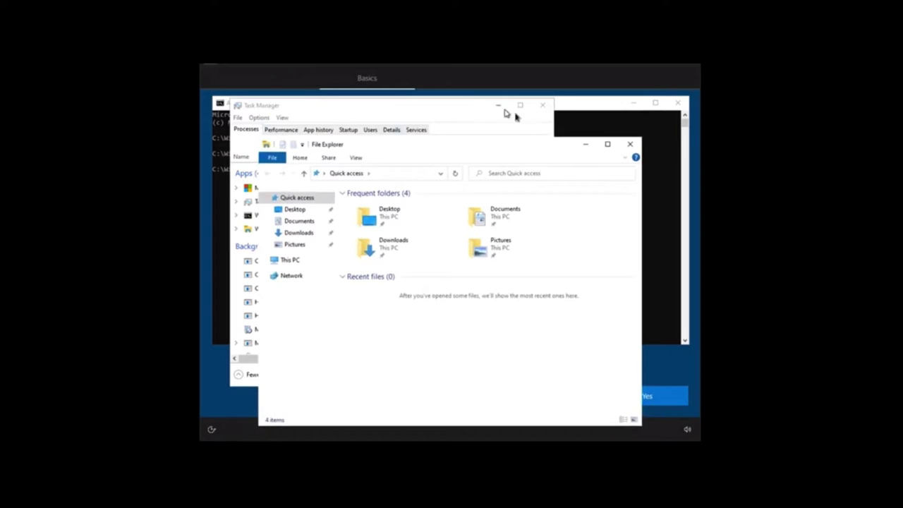
click(293, 260)
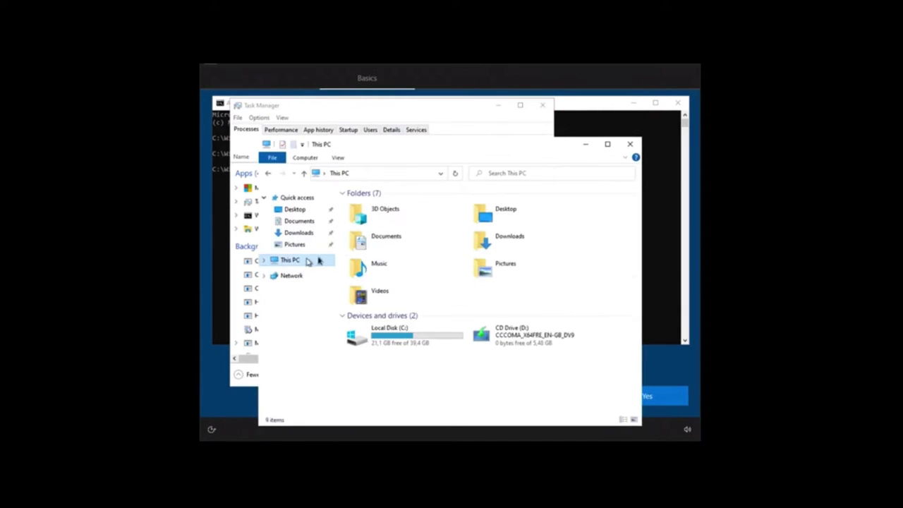
double_click(424, 341)
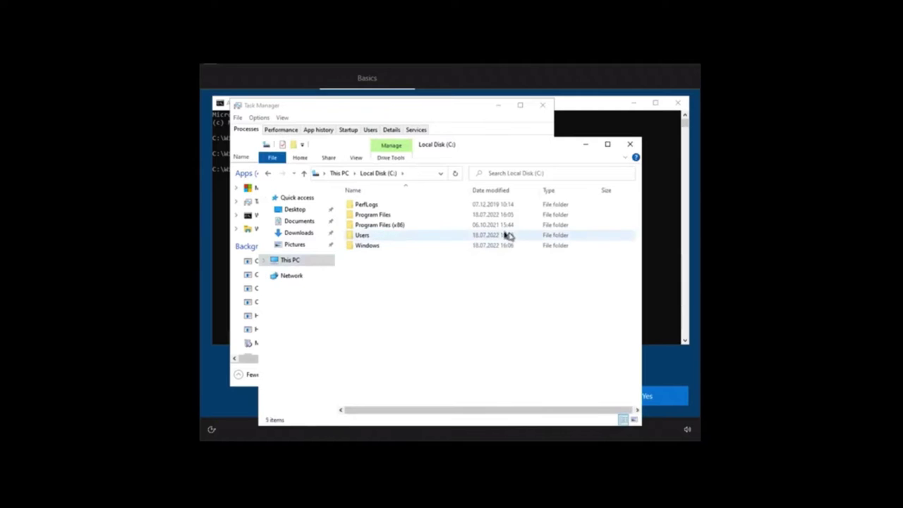
double_click(411, 236)
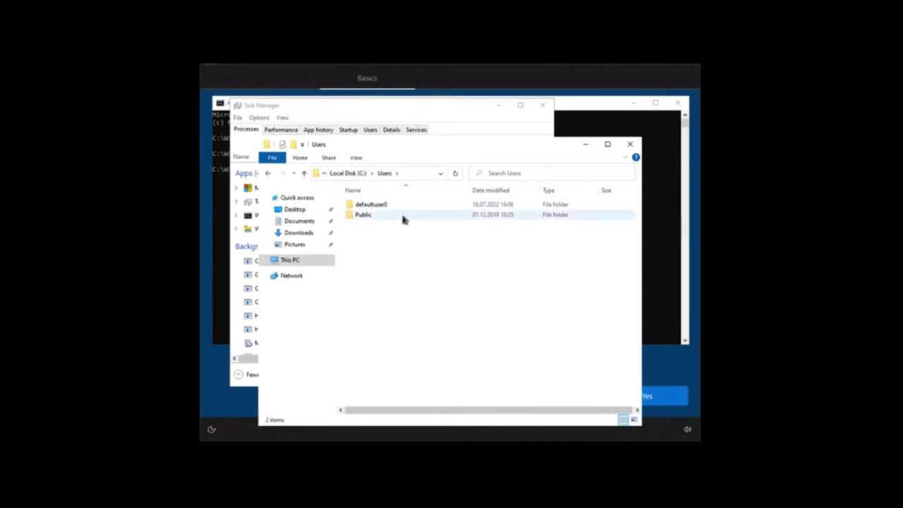
double_click(404, 216)
Create a Rich Text Document named dummheit in the Desktop folder
click(297, 210)
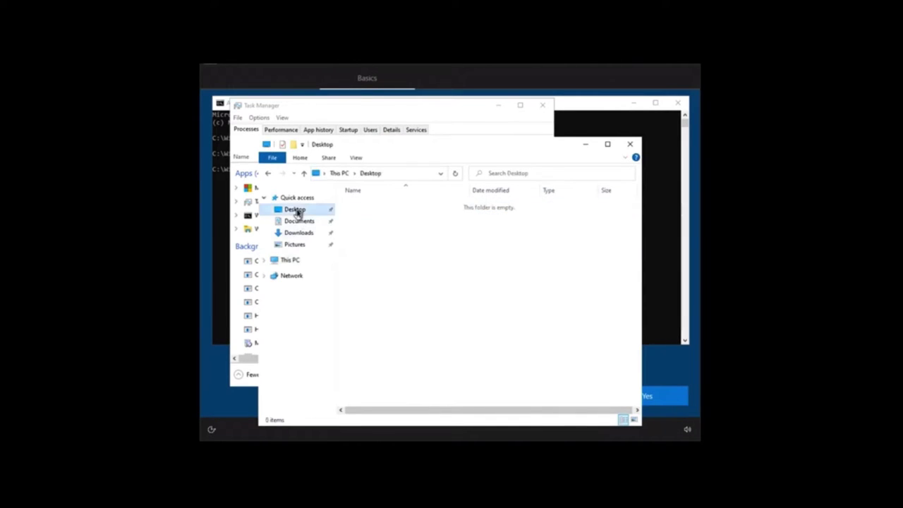
right_click(413, 244)
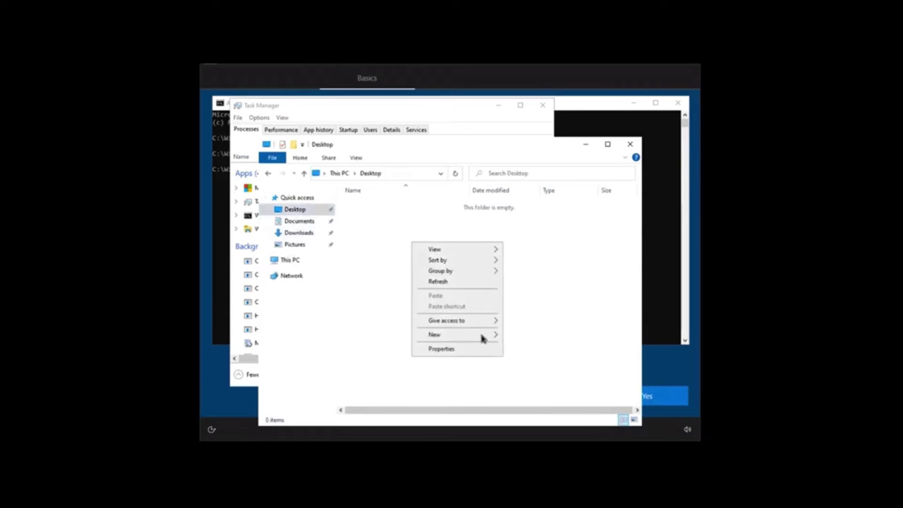
mouse_move(482, 337)
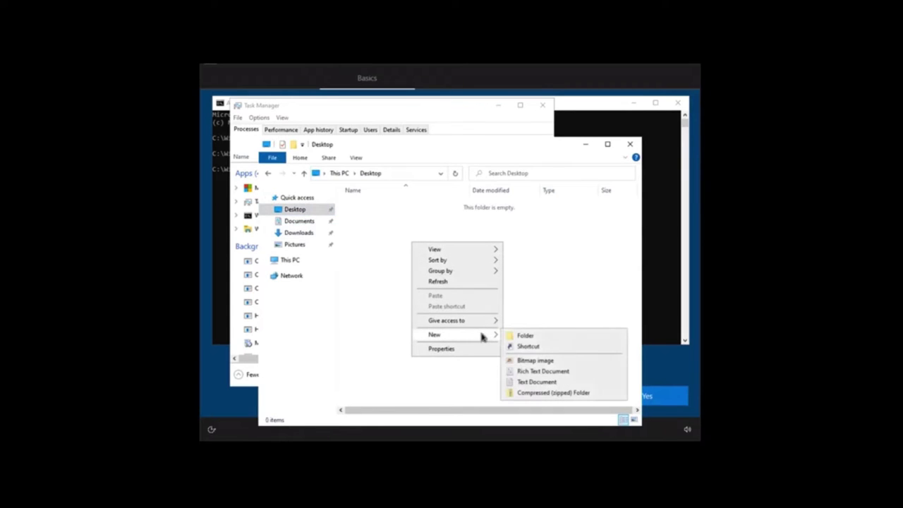
click(557, 371)
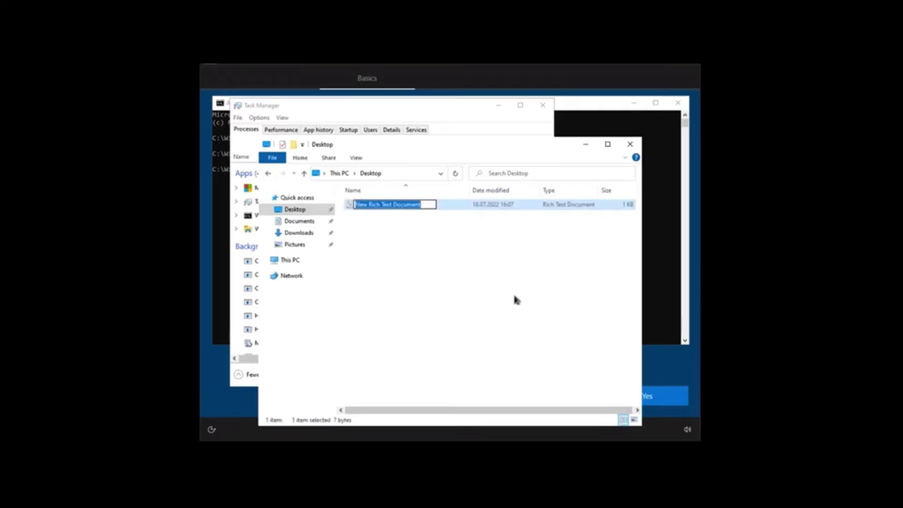
text(dummy)
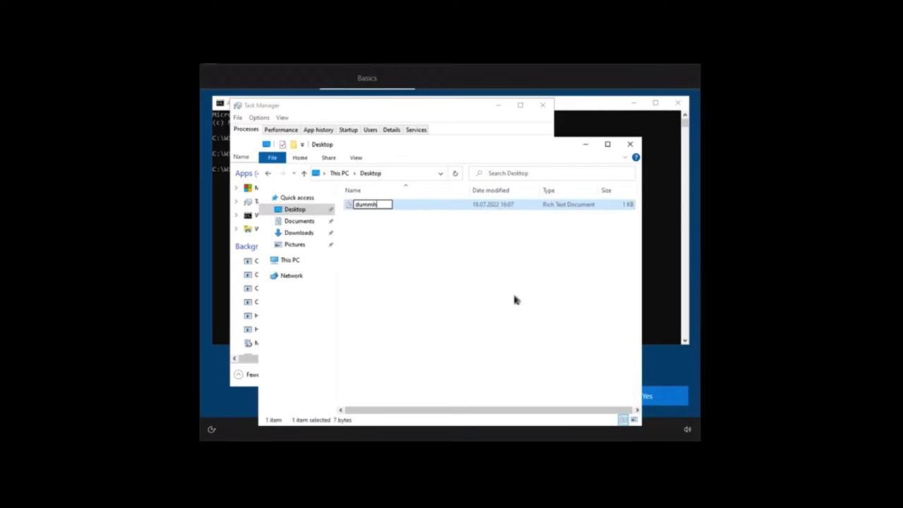
text(eit)
key(Return)
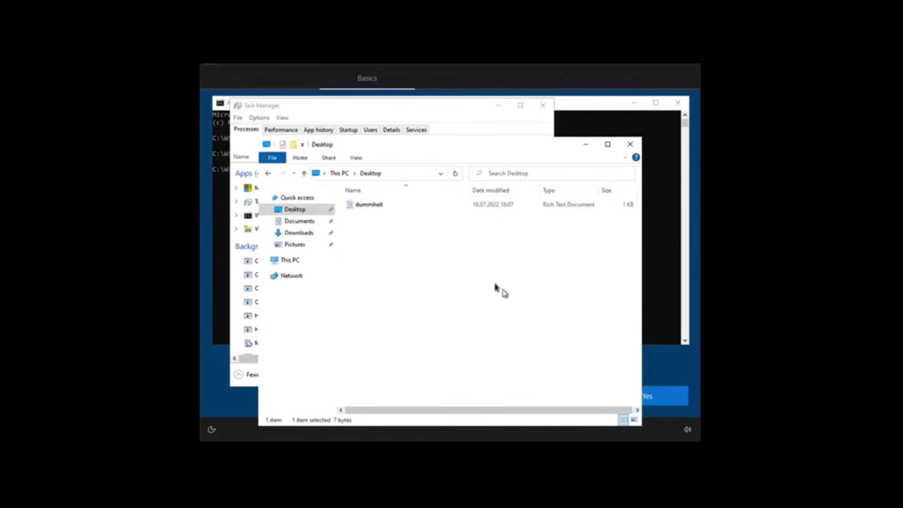
Open the dummheit document in WordPad, write "hallo ich bin dumm!!", and save and close it
double_click(375, 205)
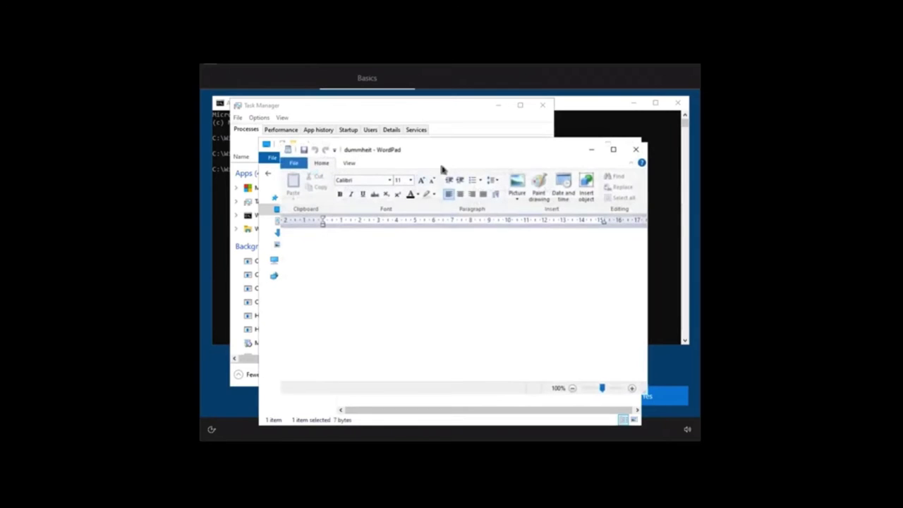
drag(455, 148, 467, 127)
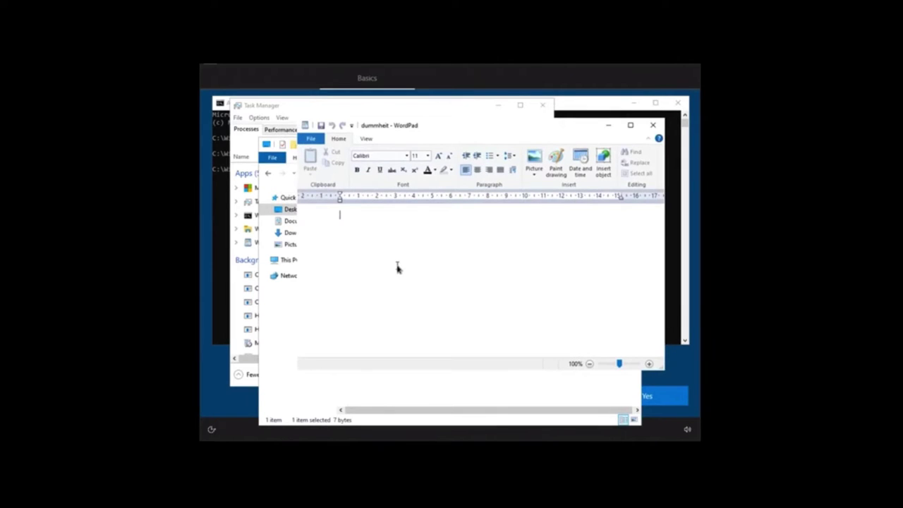
text(hallo ich bi)
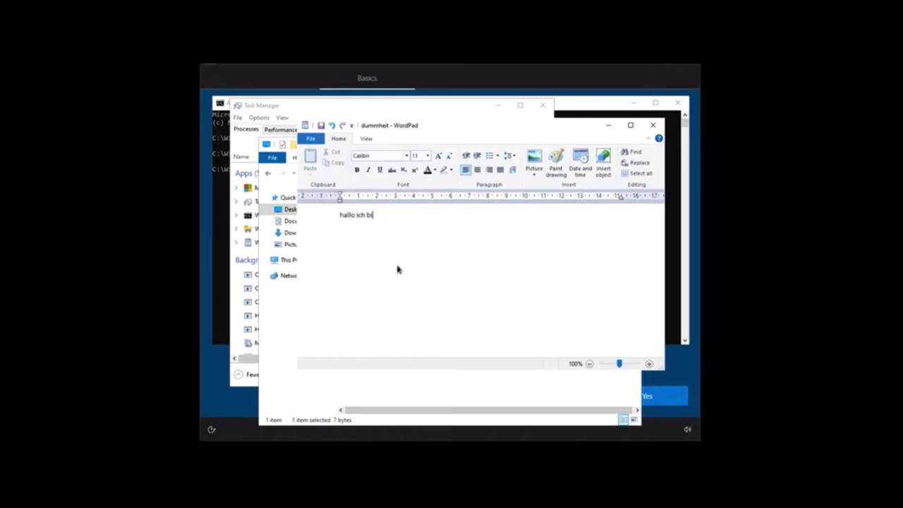
text(n dumm!!)
click(653, 125)
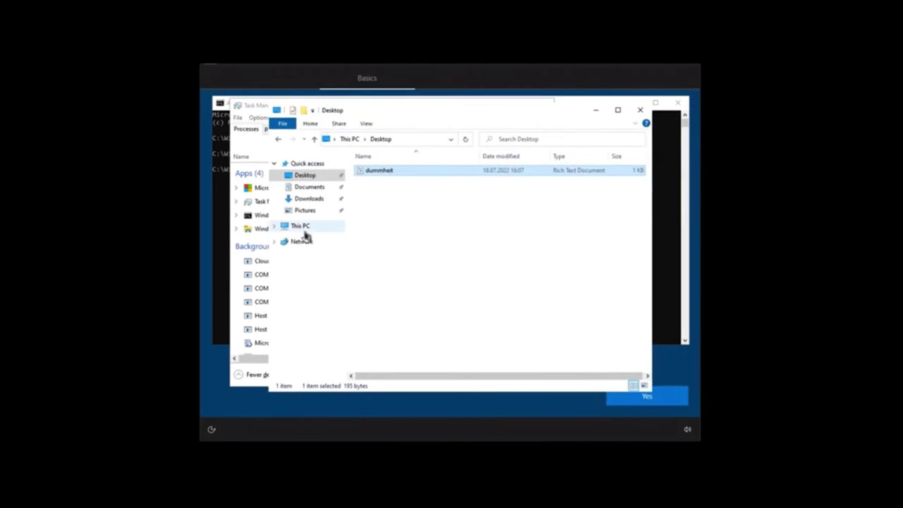
Open Local Disk (C:) from This PC and create a new folder in its root
click(302, 226)
double_click(399, 318)
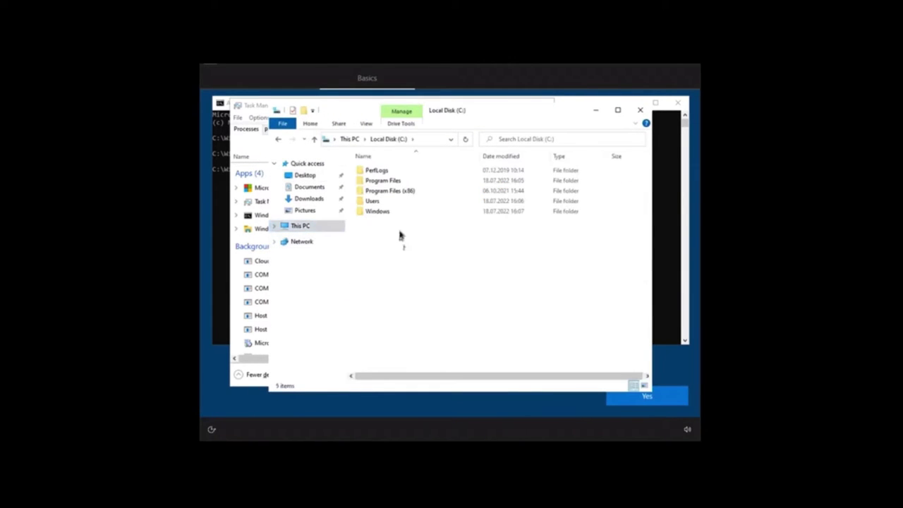
right_click(382, 265)
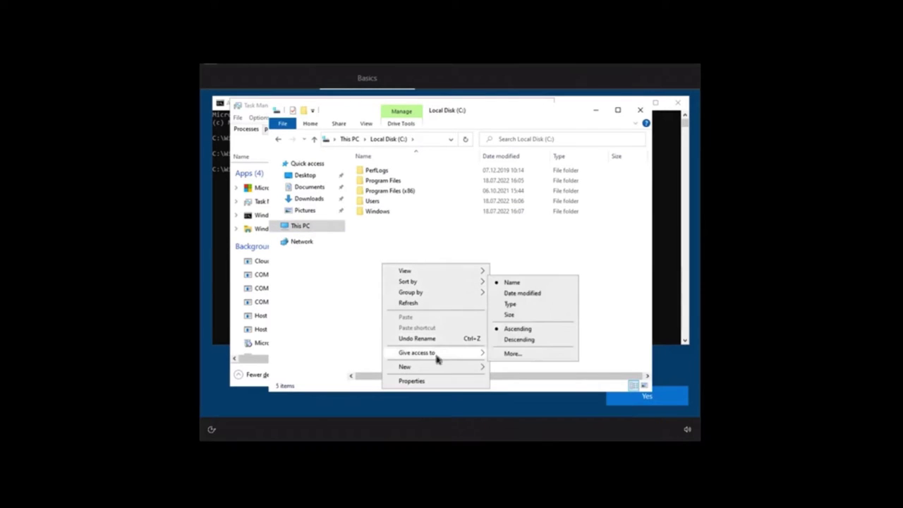
mouse_move(437, 367)
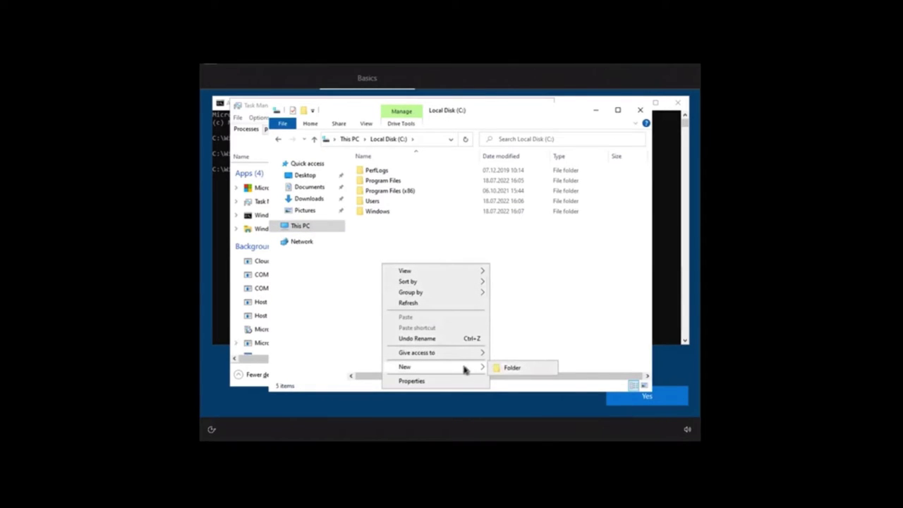
click(357, 270)
right_click(375, 236)
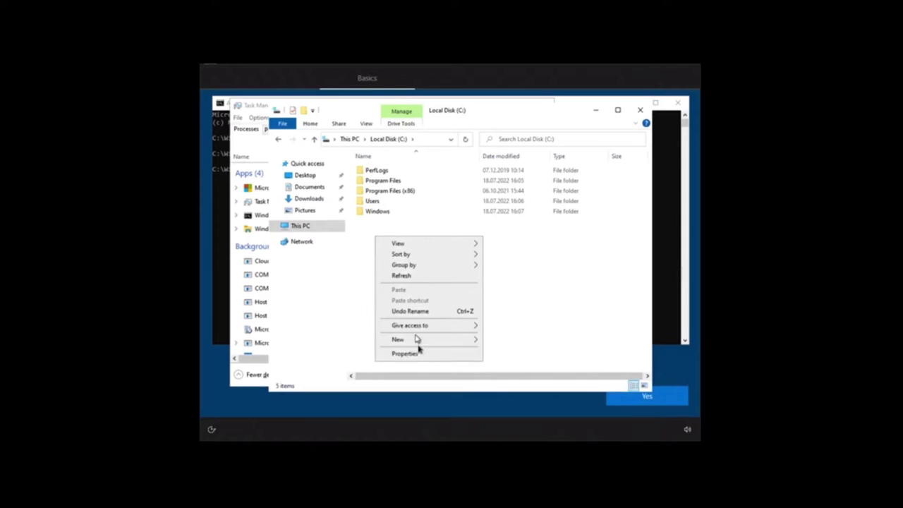
mouse_move(420, 343)
click(506, 342)
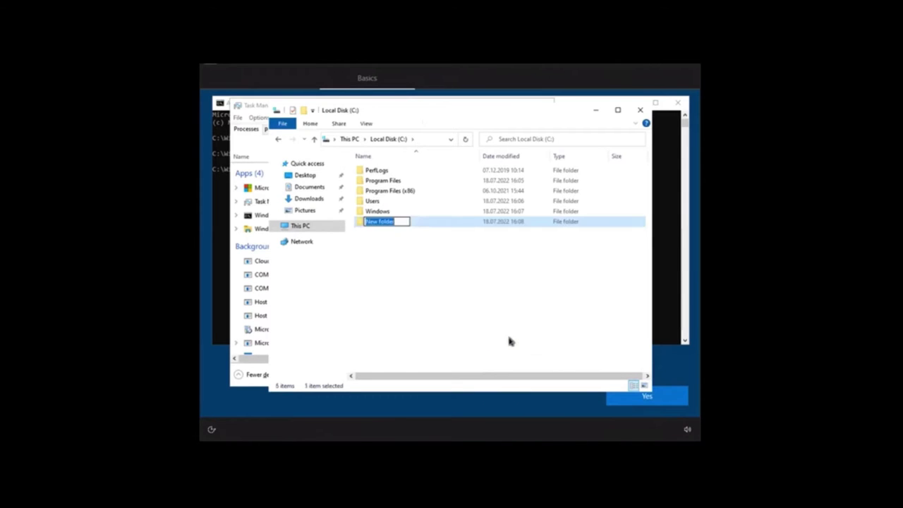
Name the new folder on Local Disk (C:) "dieser ordner ist dumm"
text(de)
key(BackSpace)
key(BackSpace)
text(ie)
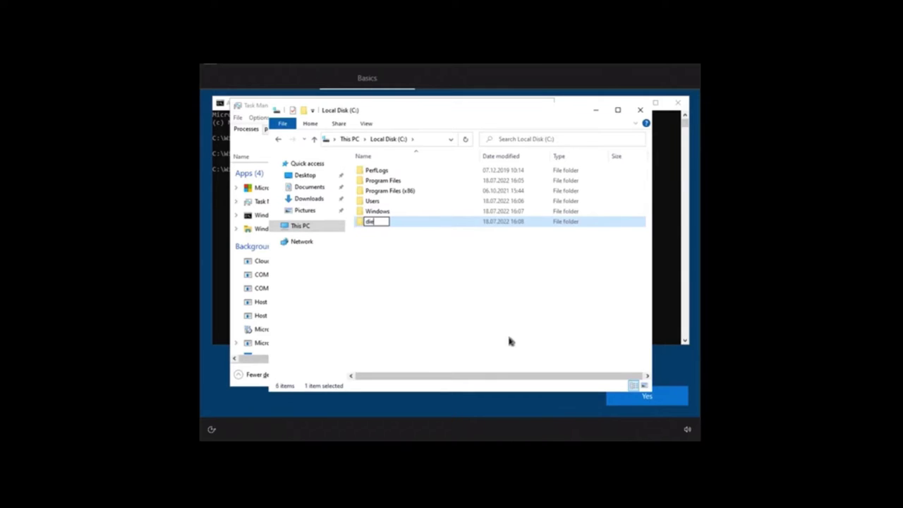
text(ser ordner ist dummmmm)
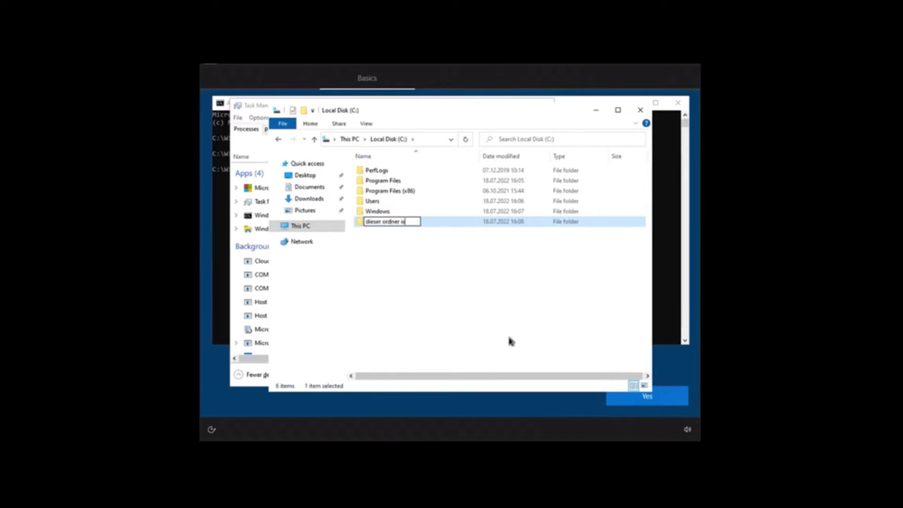
key(BackSpace)
key(BackSpace)
key(BackSpace)
key(BackSpace)
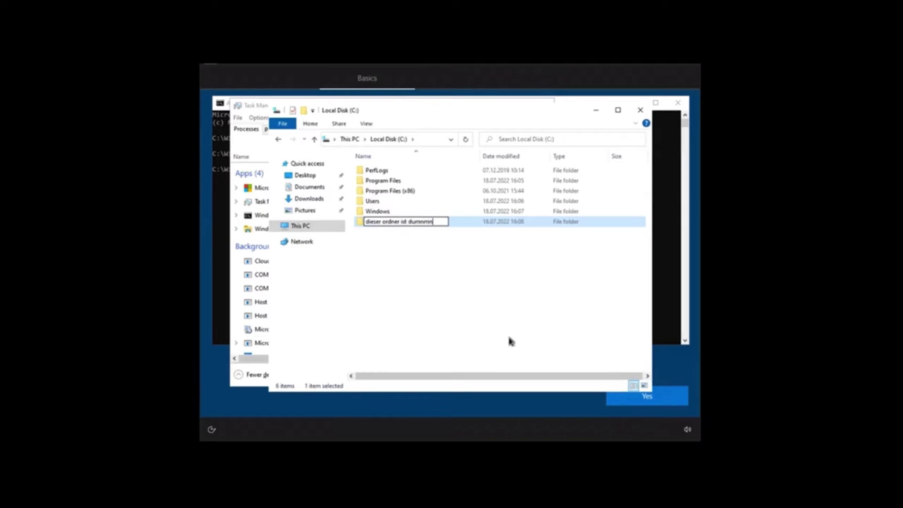
text(m)
click(512, 342)
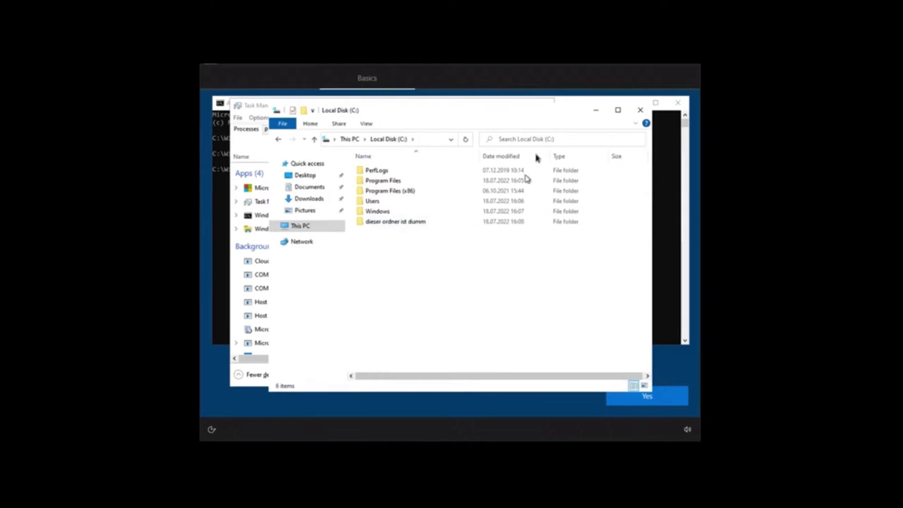
Close File Explorer, exit Task Manager and start it again from the command prompt
click(640, 109)
drag(438, 107, 474, 104)
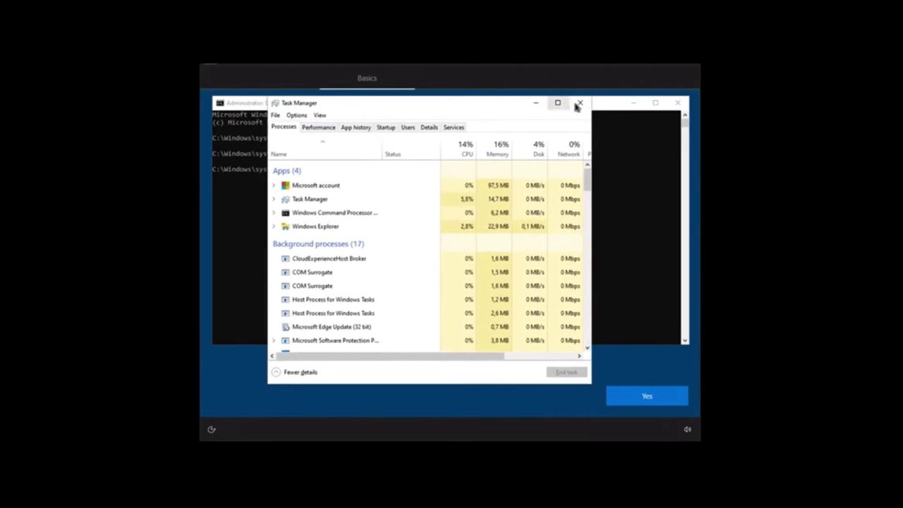
click(275, 115)
click(283, 137)
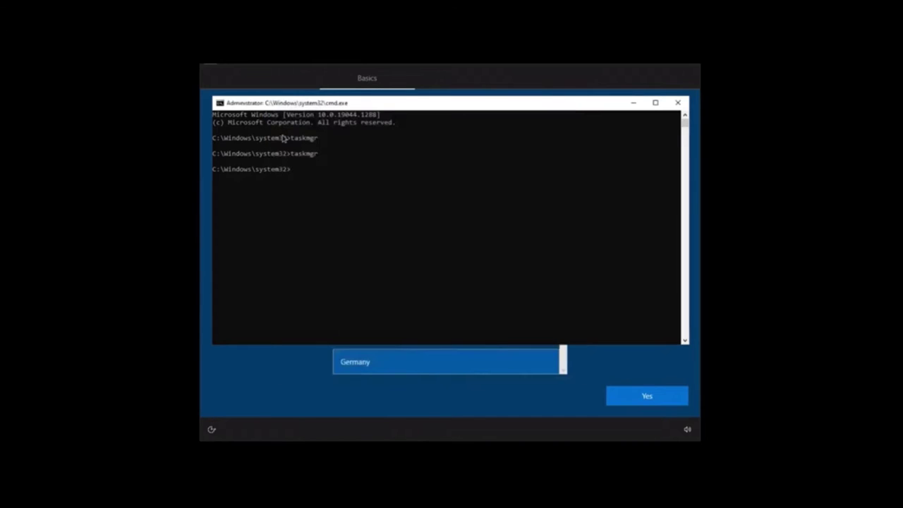
click(355, 176)
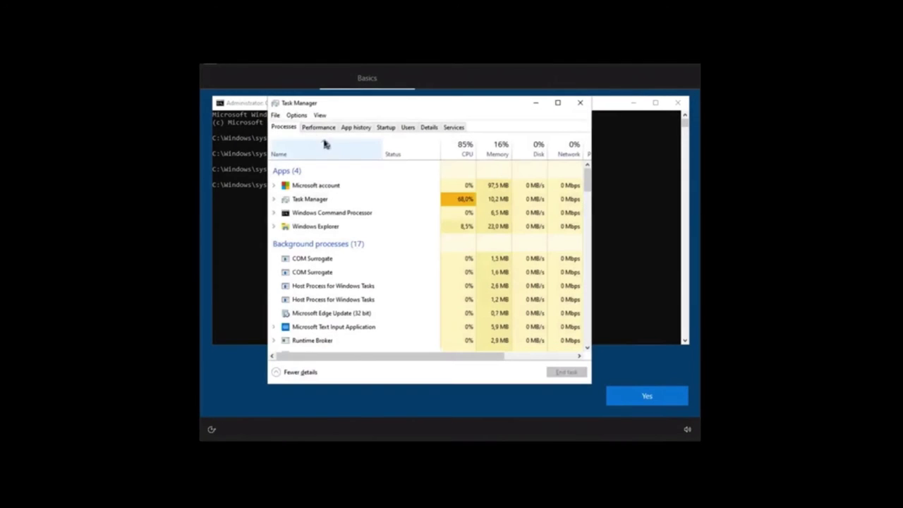
Try to run explorer.exe as a new task from Task Manager without administrative privileges
click(275, 115)
click(296, 126)
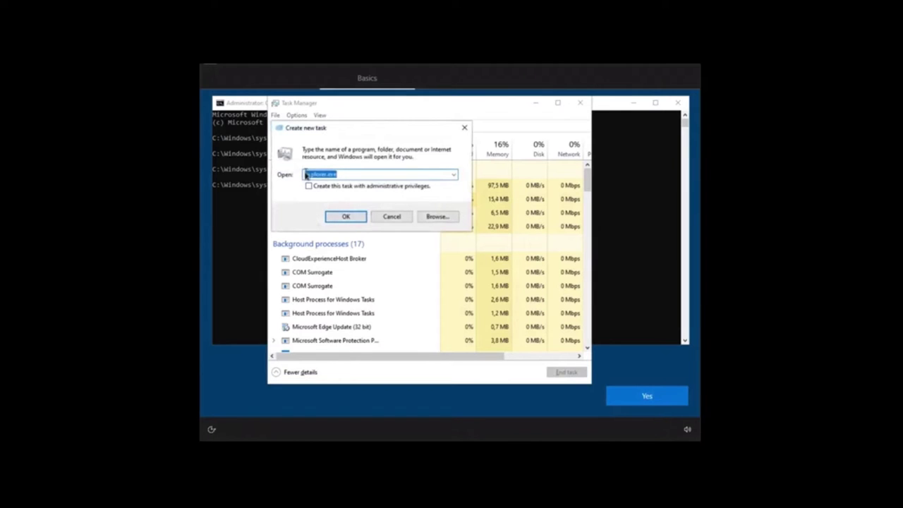
click(306, 175)
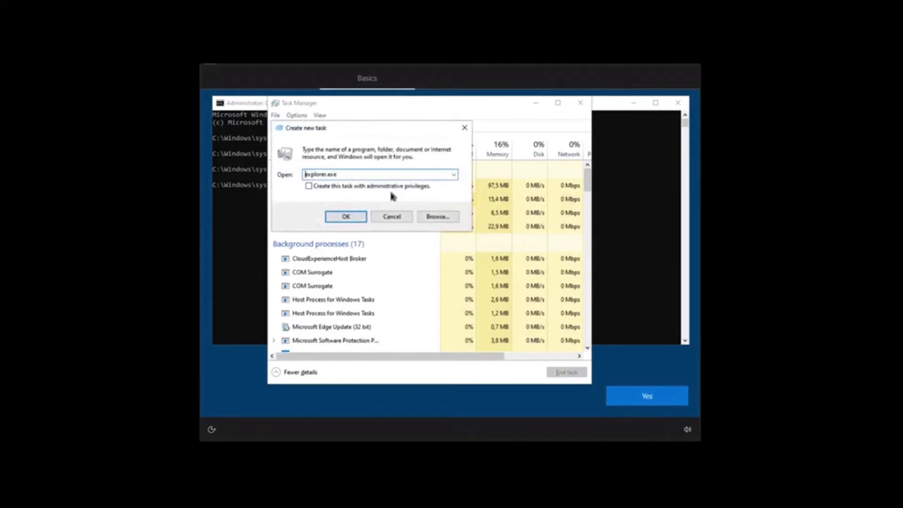
click(344, 217)
click(275, 115)
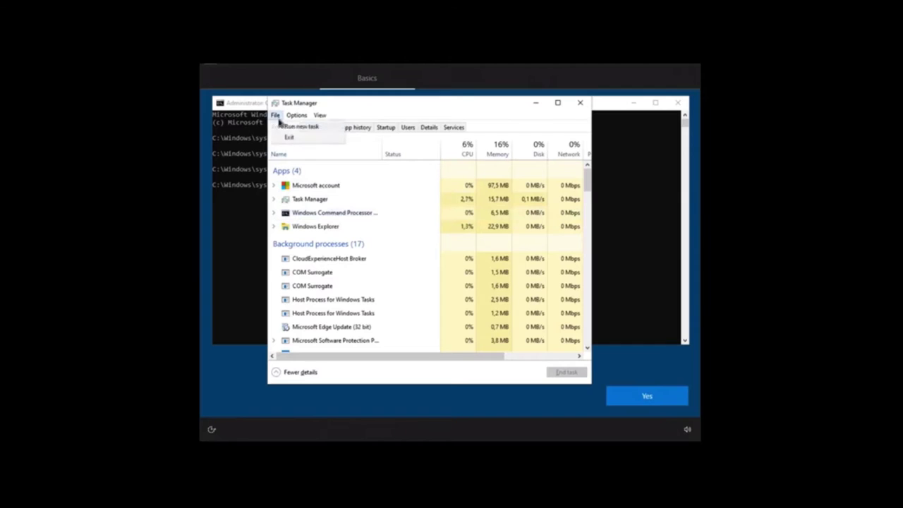
click(300, 127)
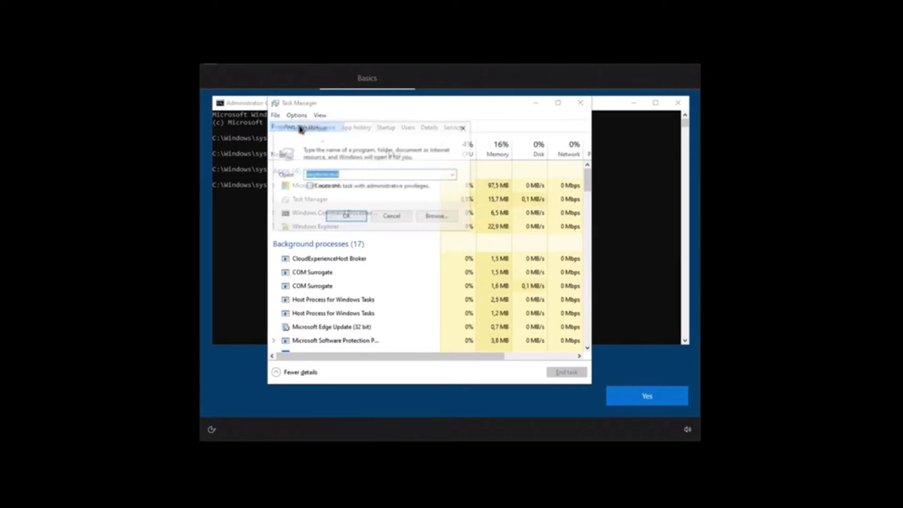
drag(332, 130, 367, 147)
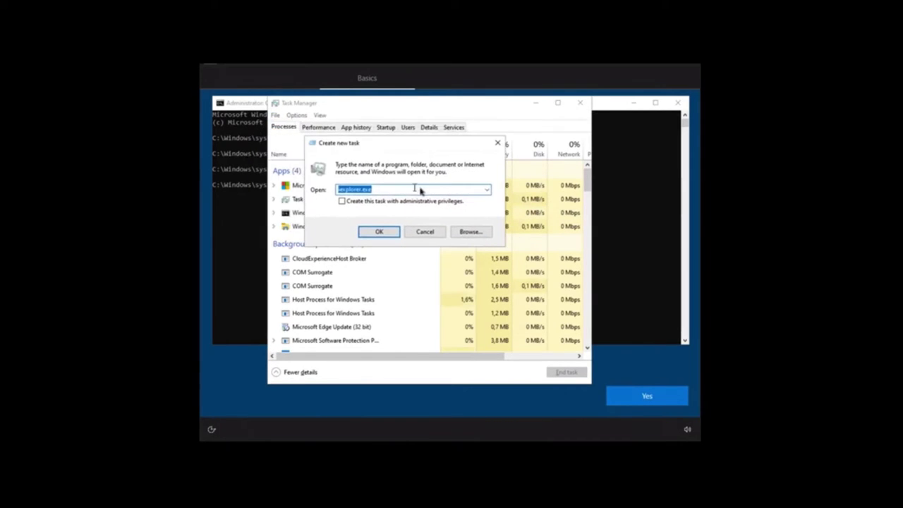
click(337, 190)
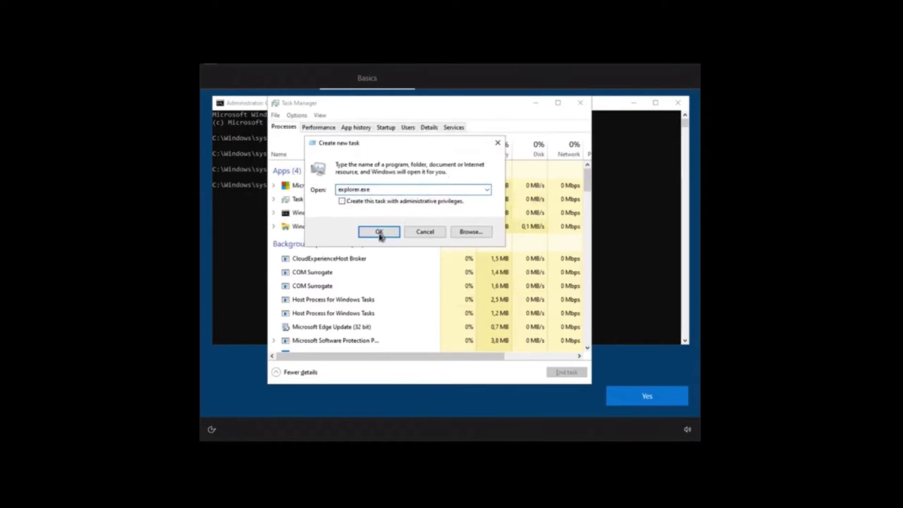
click(379, 233)
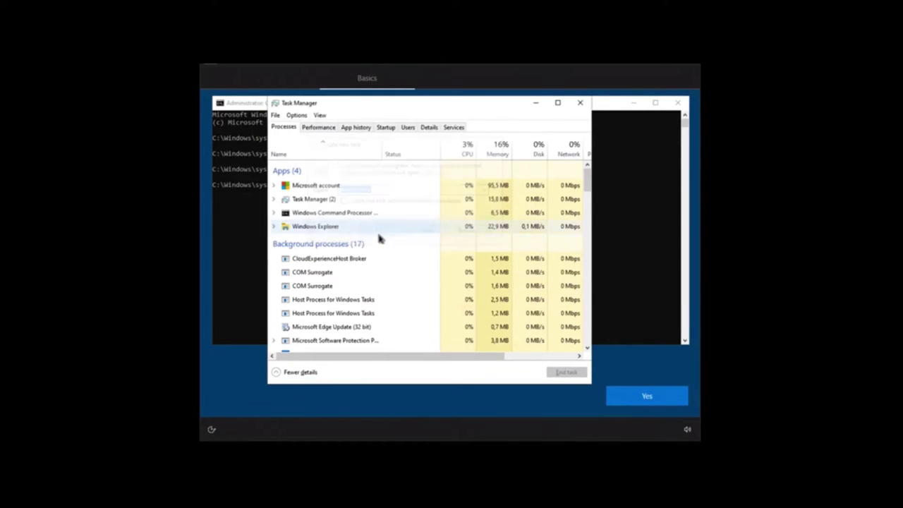
Run explorer.exe as a new task without administrative privileges and reposition the File Explorer window
click(276, 115)
click(284, 125)
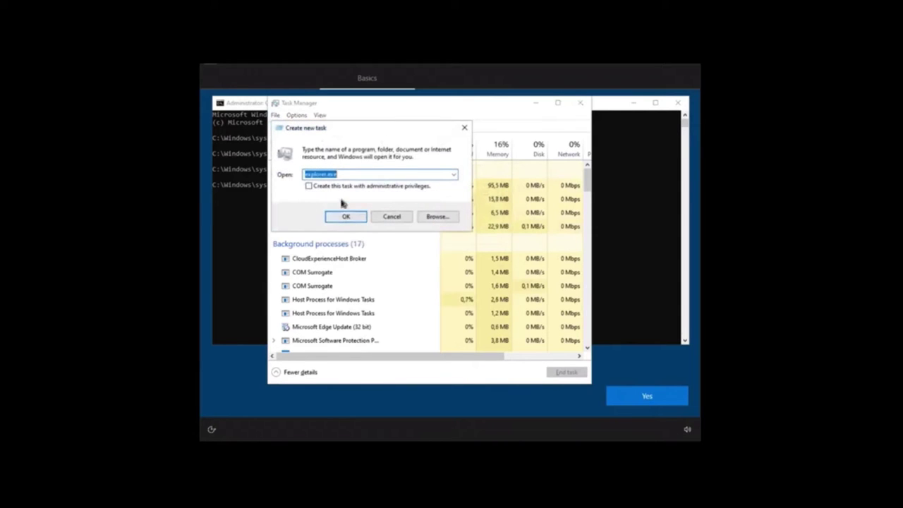
click(343, 216)
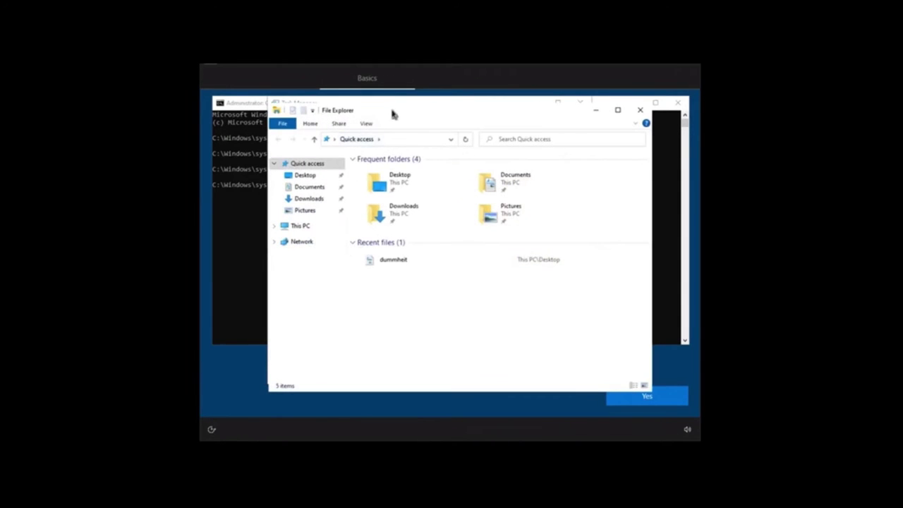
drag(418, 113, 404, 107)
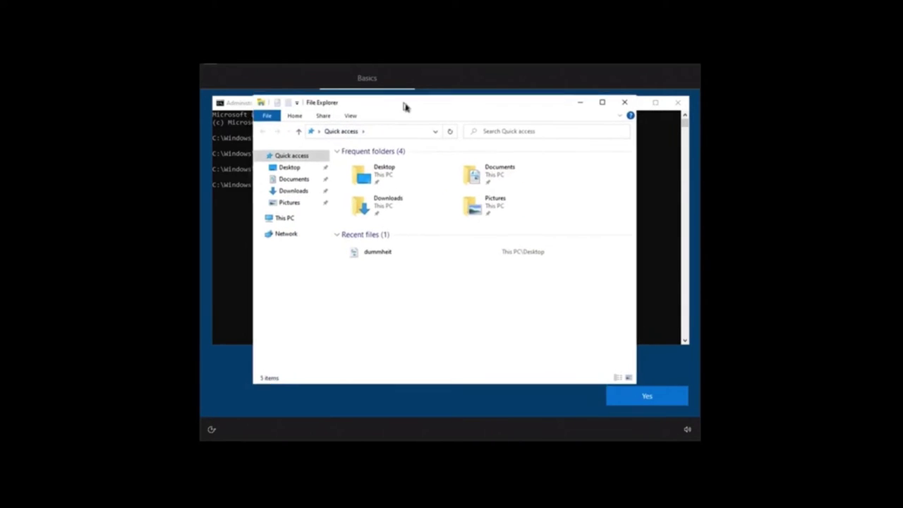
Browse from This PC through Local Disk (C:) and Program Files, check Common Files, and open the Internet Explorer folder
click(292, 219)
double_click(398, 290)
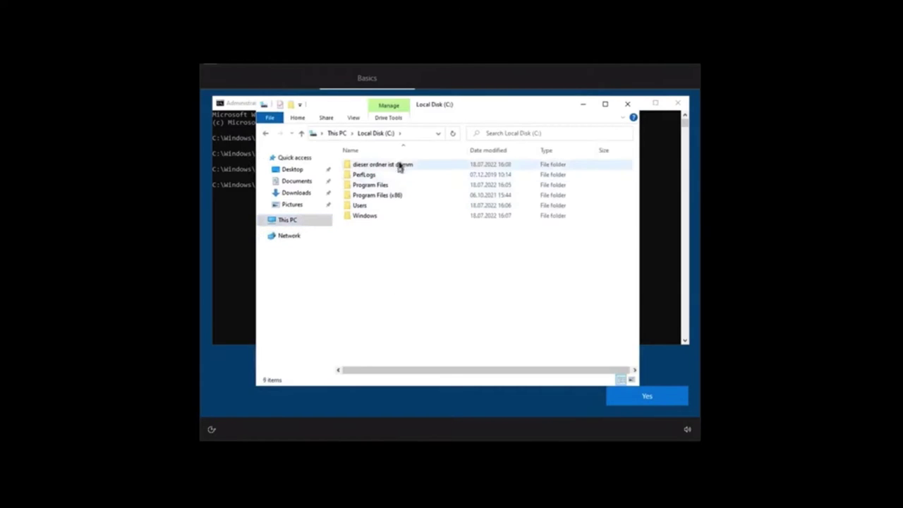
double_click(387, 187)
double_click(399, 165)
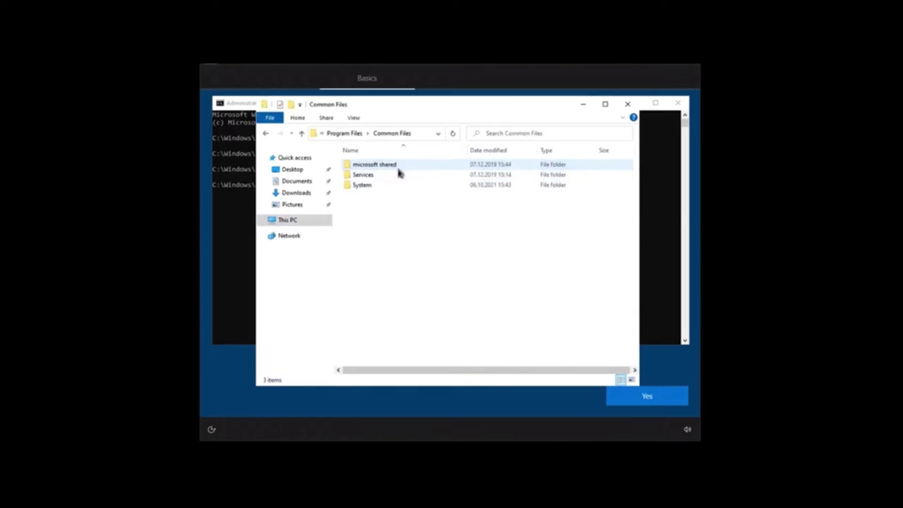
click(302, 133)
double_click(364, 175)
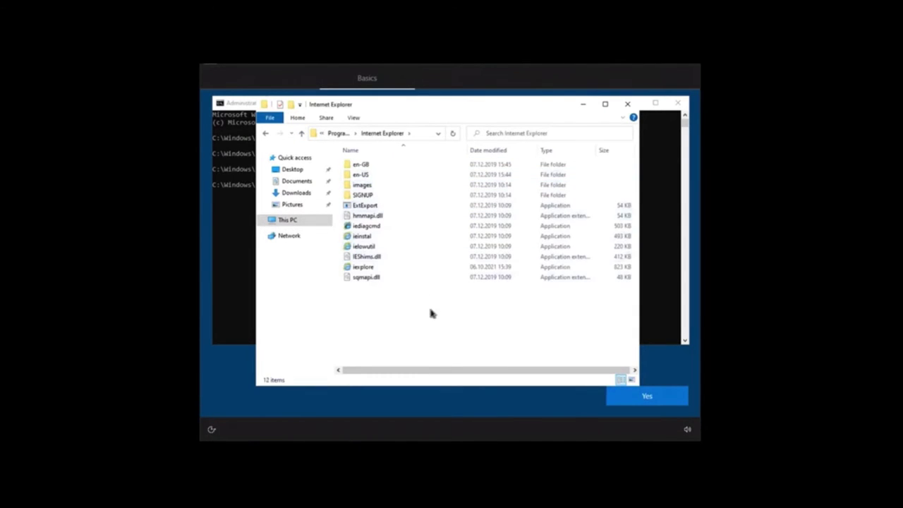
Try to start Internet Explorer from the iexplore application, move its window and close it
double_click(392, 268)
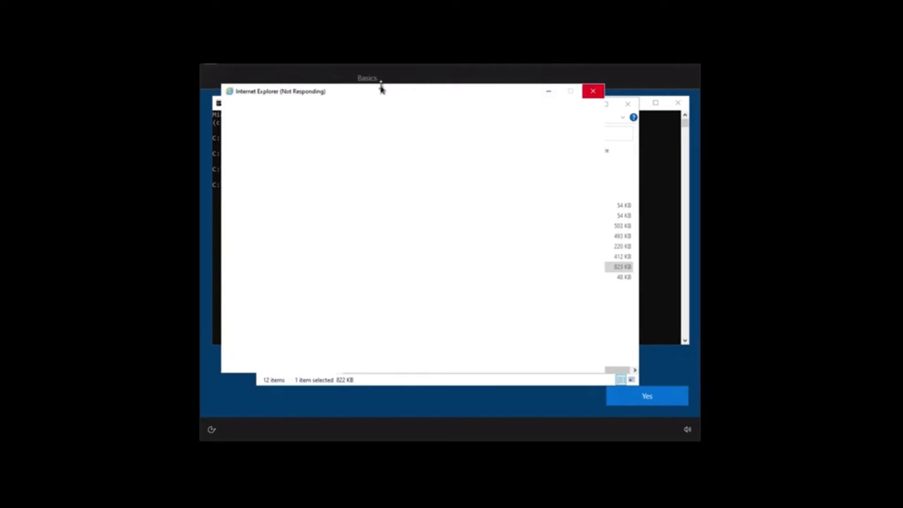
drag(381, 93, 429, 103)
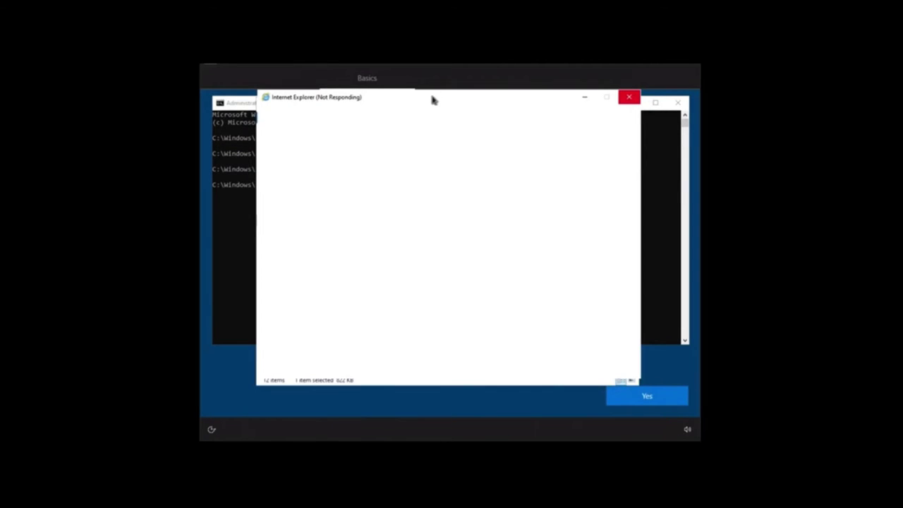
click(628, 97)
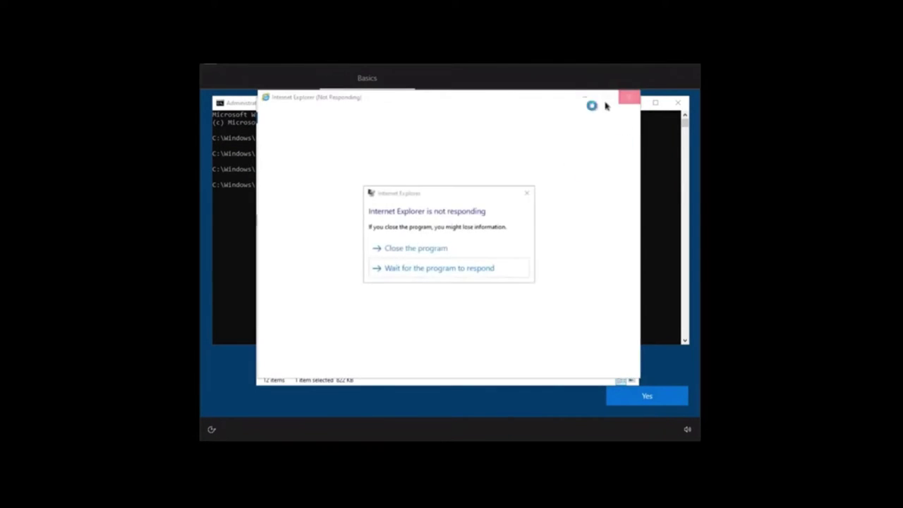
click(468, 267)
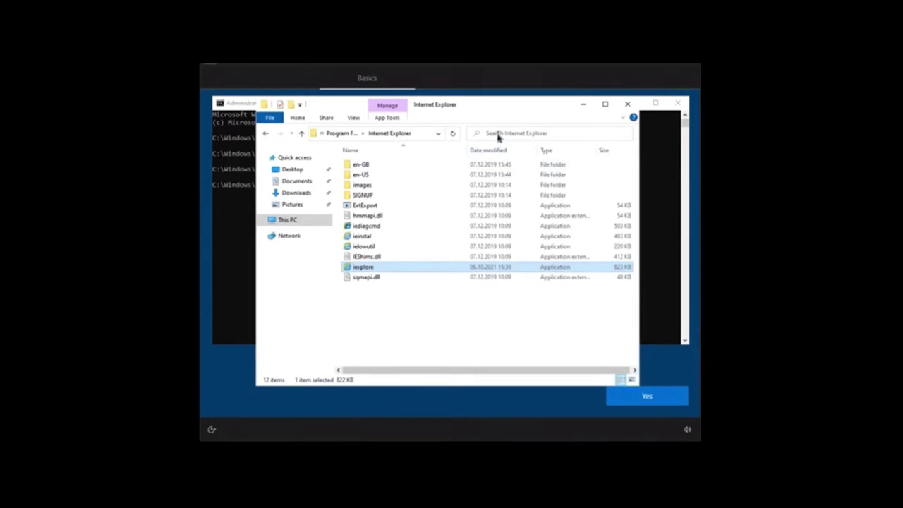
Examine the WindowsPowerShell folder in Program Files down to Modules, PowerShellGet and 1.0.0.1, and return to PowerShellGet
drag(492, 109, 507, 97)
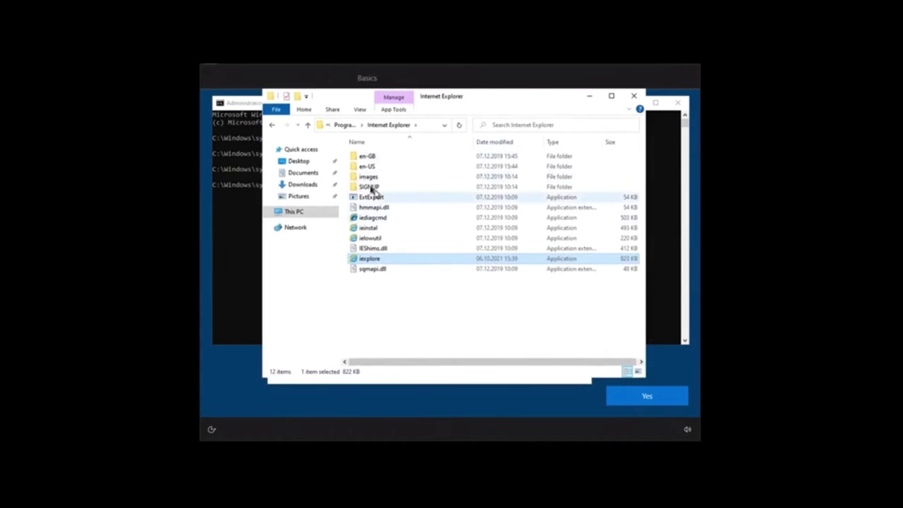
click(308, 125)
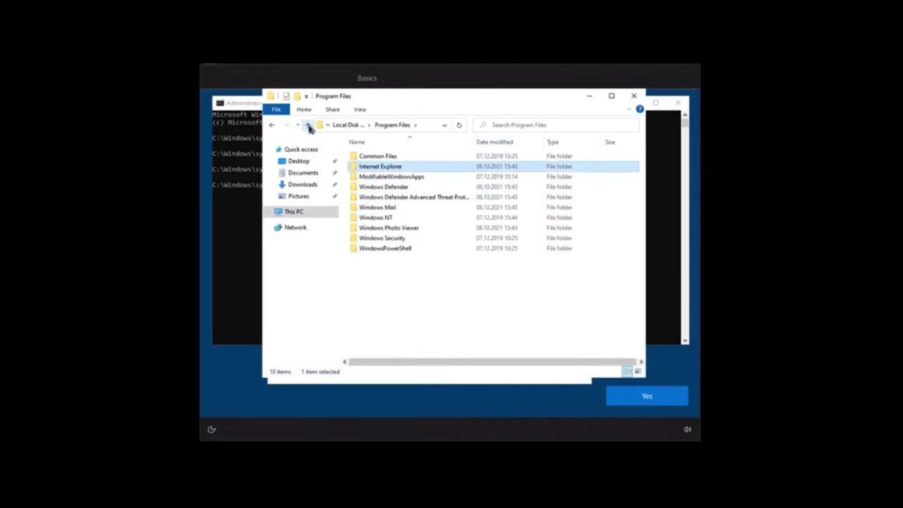
double_click(413, 245)
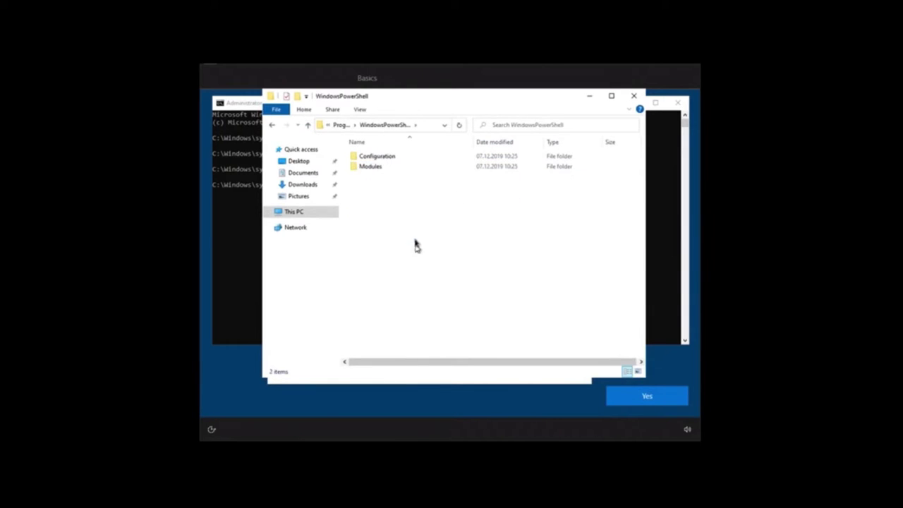
double_click(398, 165)
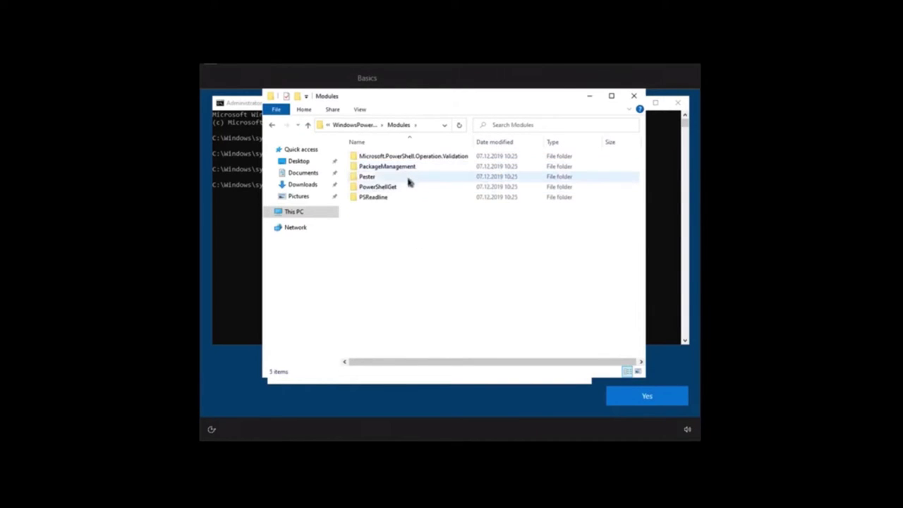
double_click(407, 187)
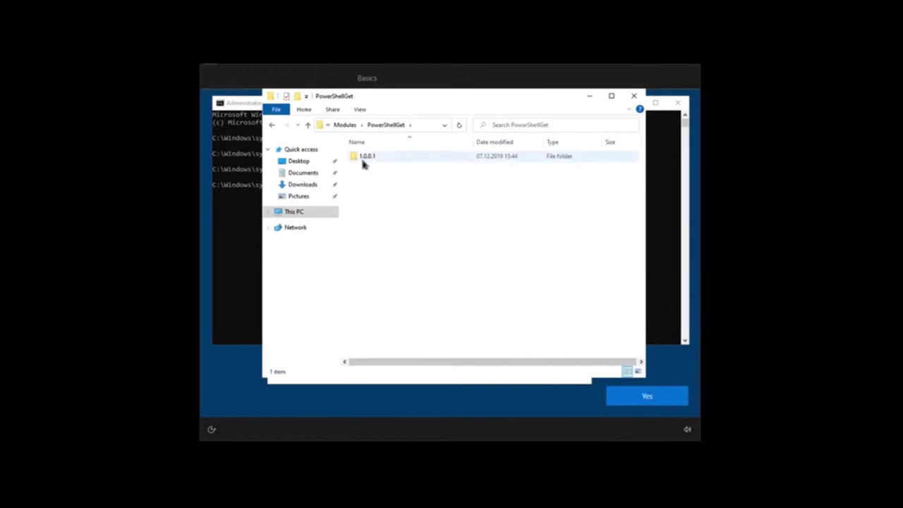
double_click(364, 163)
click(310, 126)
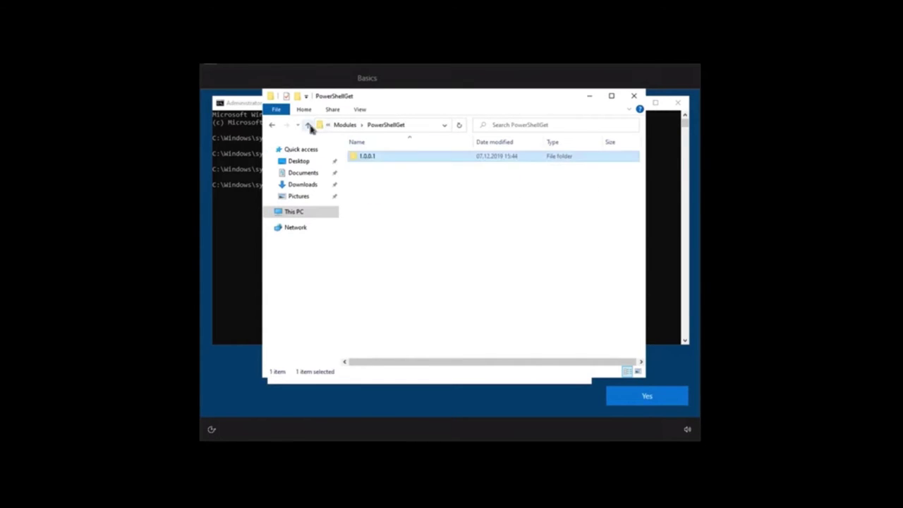
Return to the Modules folder and check the Microsoft.PowerShell.Operation.Validation folder
click(309, 126)
double_click(355, 156)
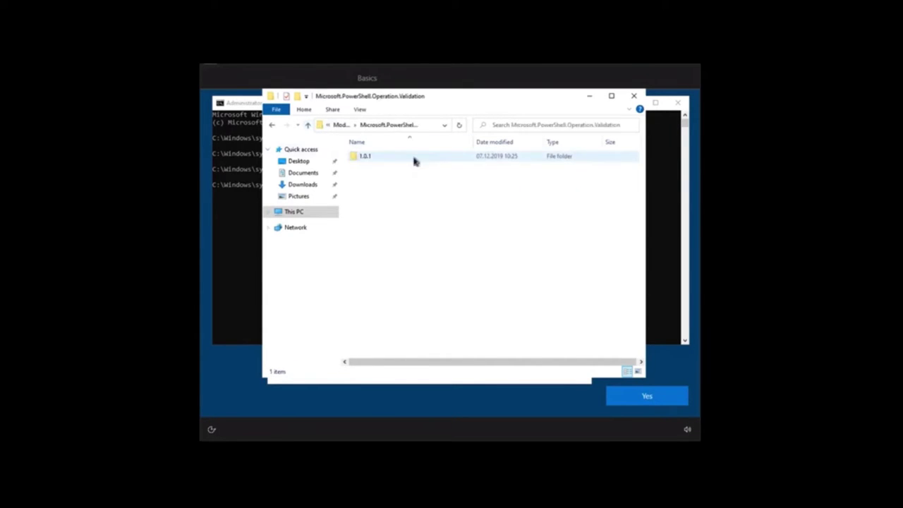
click(309, 125)
Try to run winget in the command prompt, move its window and bring the Modules folder window back to the front
click(240, 213)
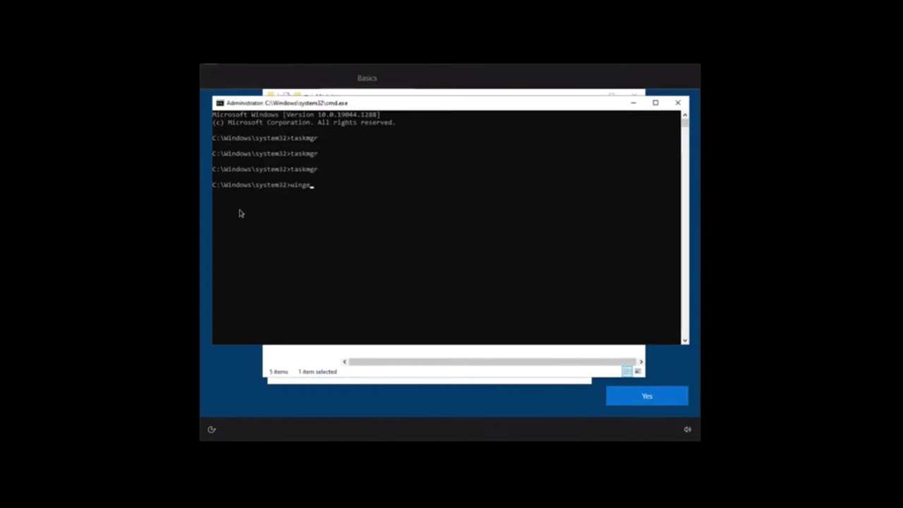
text(winget)
key(Return)
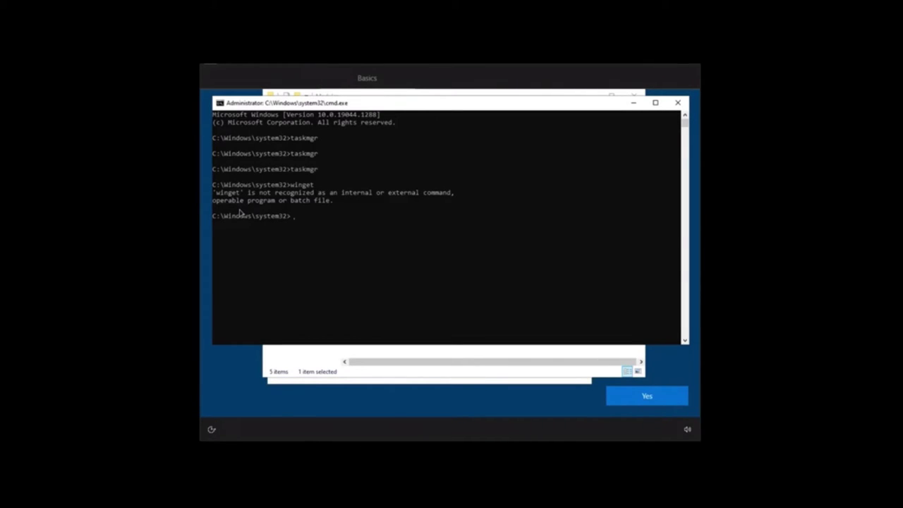
drag(425, 106, 421, 123)
click(417, 105)
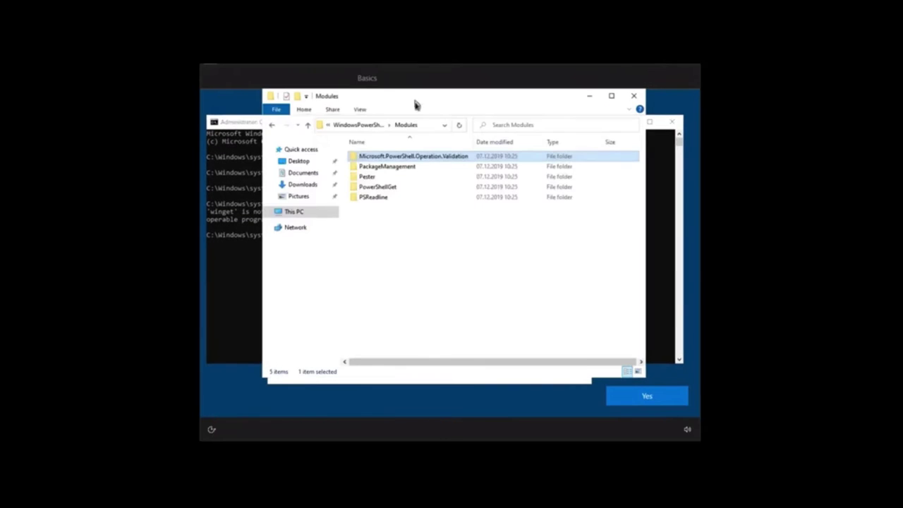
Check the Configuration folder inside WindowsPowerShell and reopen the Modules folder
click(358, 125)
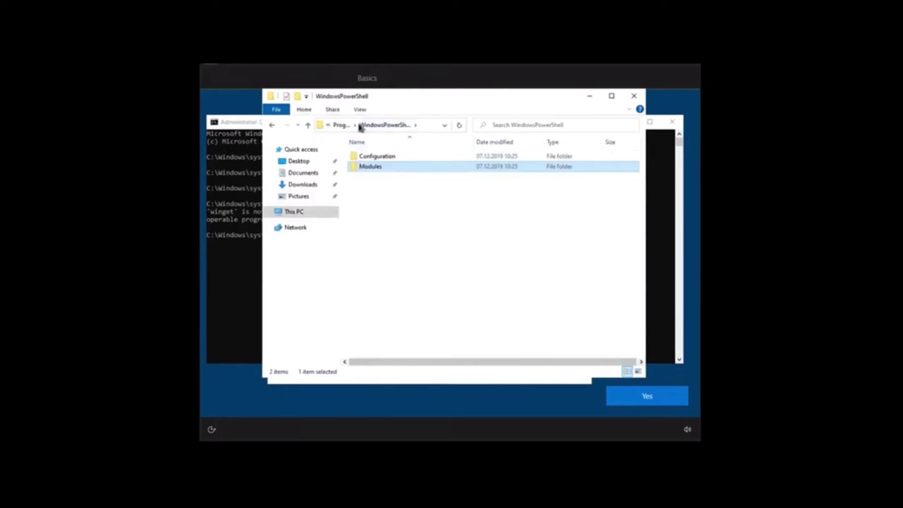
double_click(375, 156)
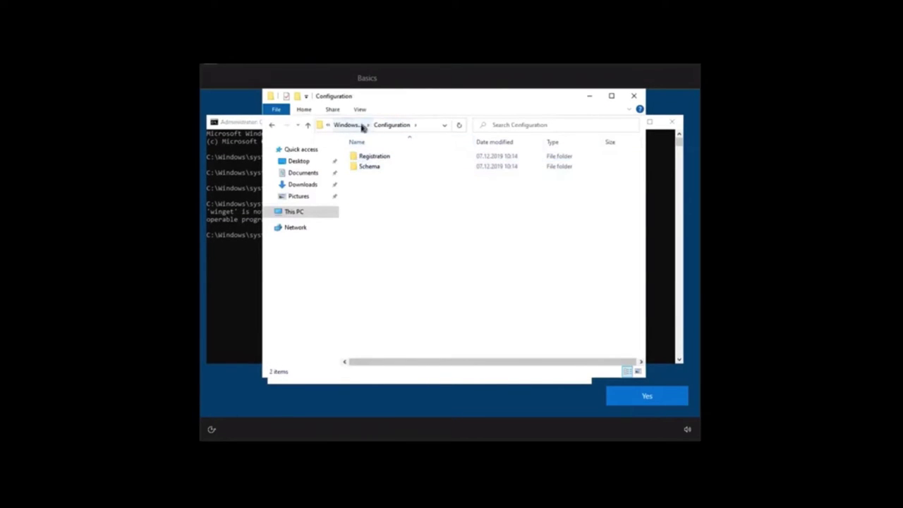
click(362, 125)
double_click(371, 165)
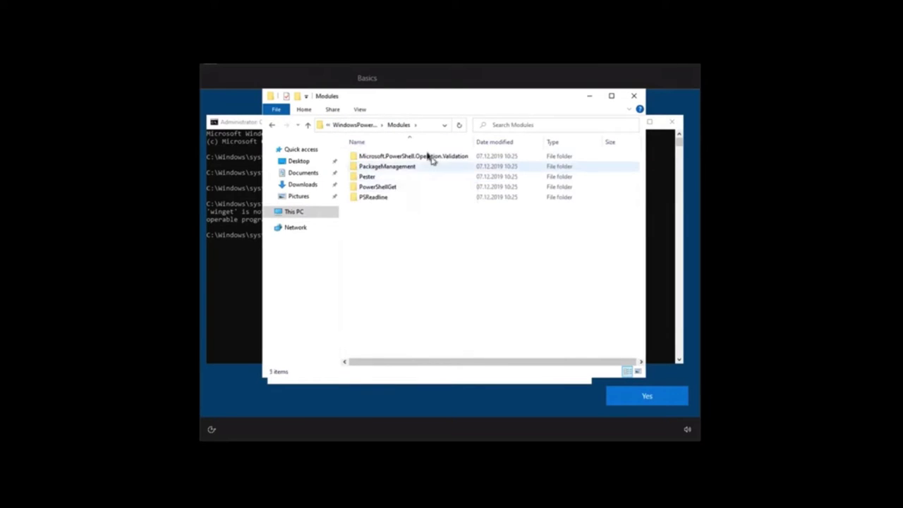
Examine Microsoft.PowerShell.Operation.Validation down to its 1.0.1 folder and go back up to Modules
double_click(429, 156)
double_click(376, 156)
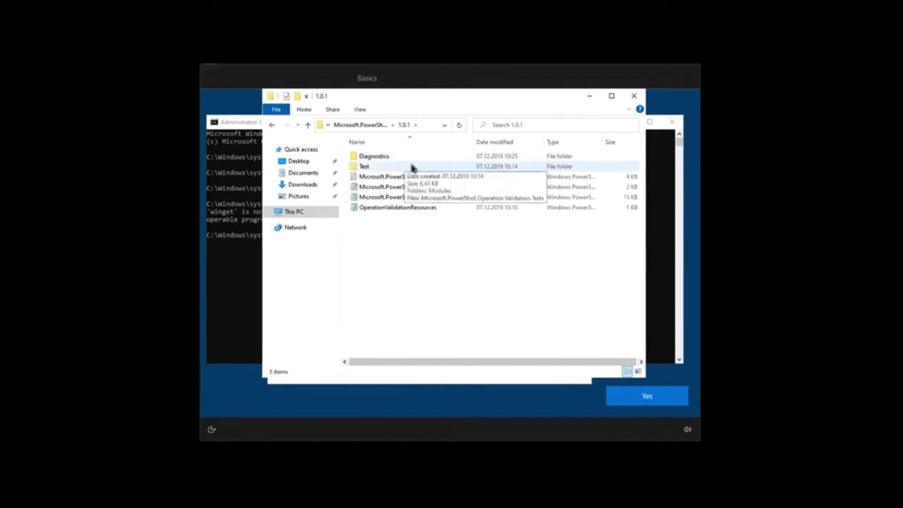
click(310, 125)
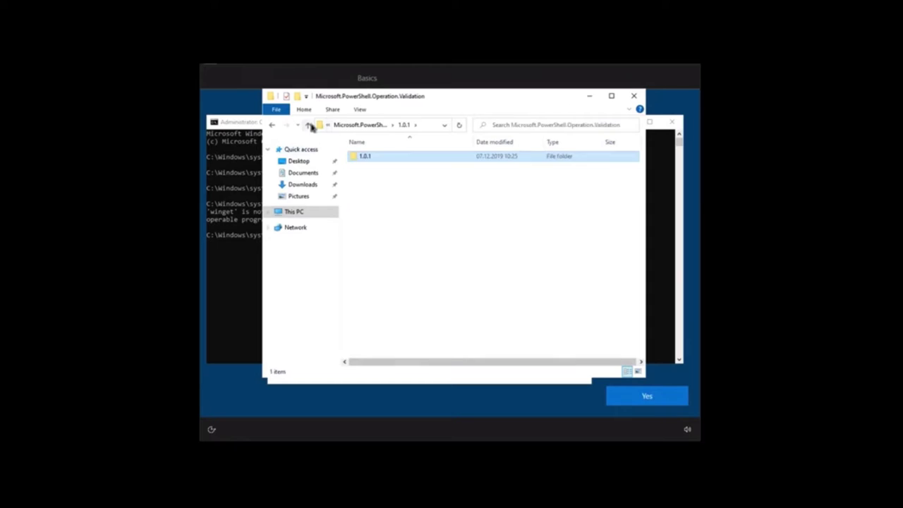
click(309, 125)
Examine the PackageManagement module's 1.0.0.1 folder and go back up to WindowsPowerShell
double_click(392, 167)
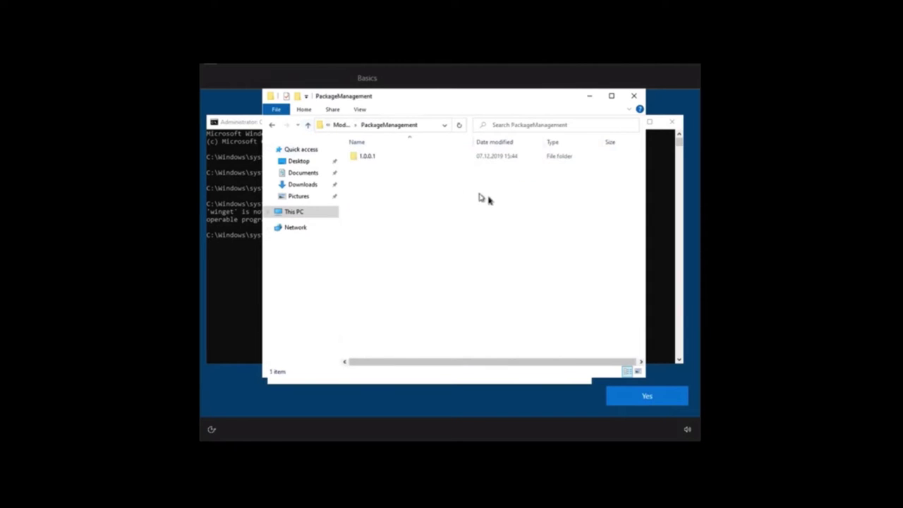
double_click(366, 157)
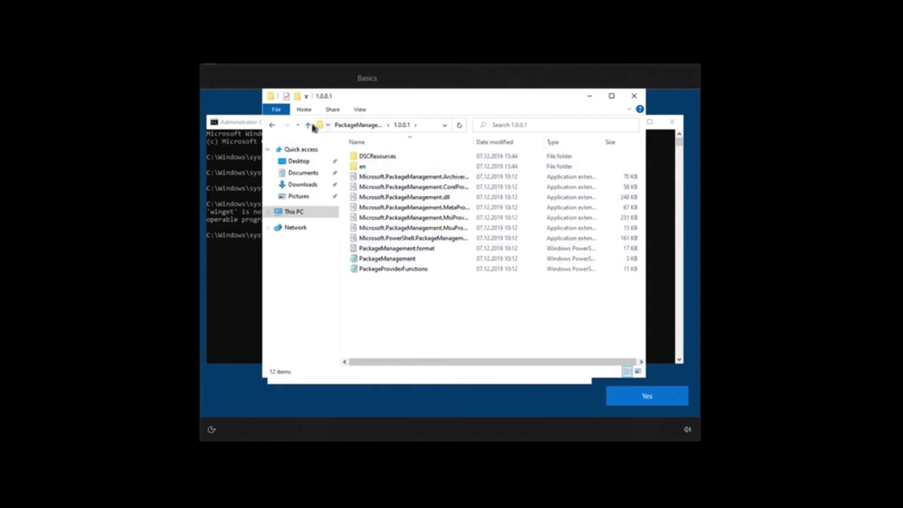
click(310, 125)
click(310, 125)
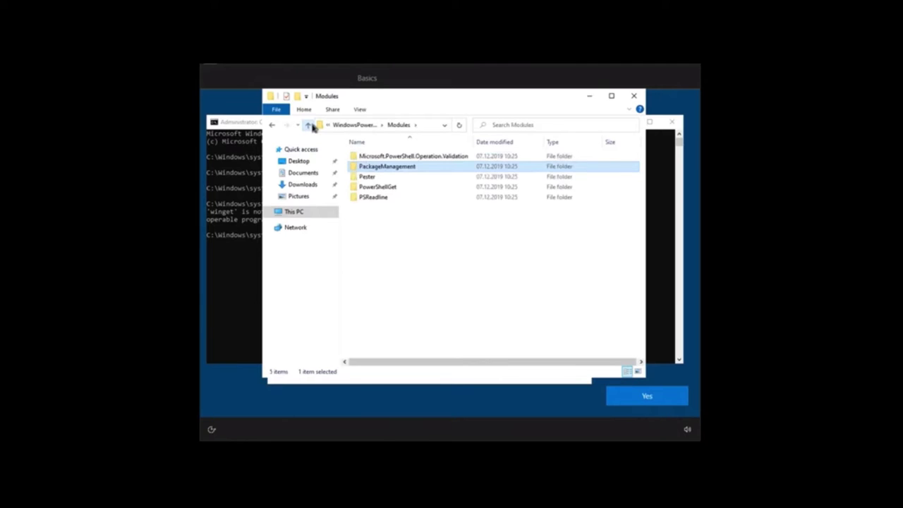
click(310, 124)
Start PowerShell in the command prompt, reposition its window and try to run winget install Mozilla.Firefox
click(248, 270)
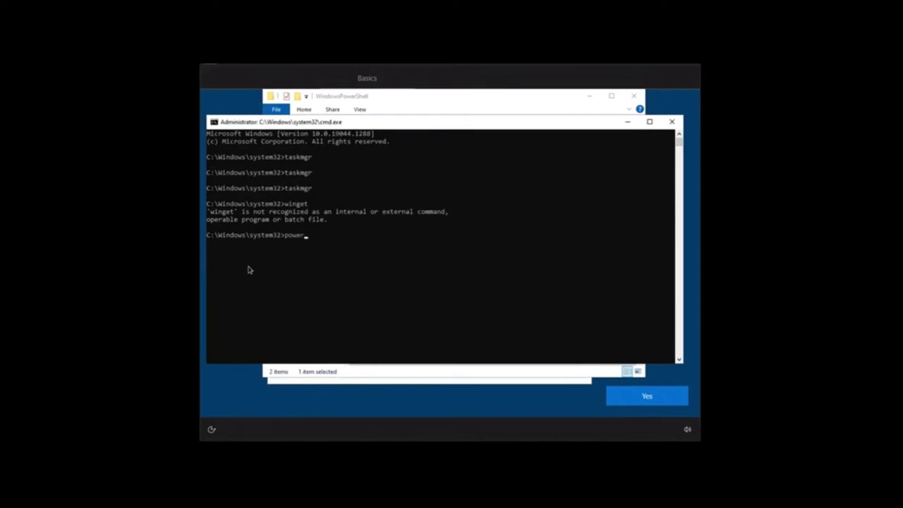
key(Return)
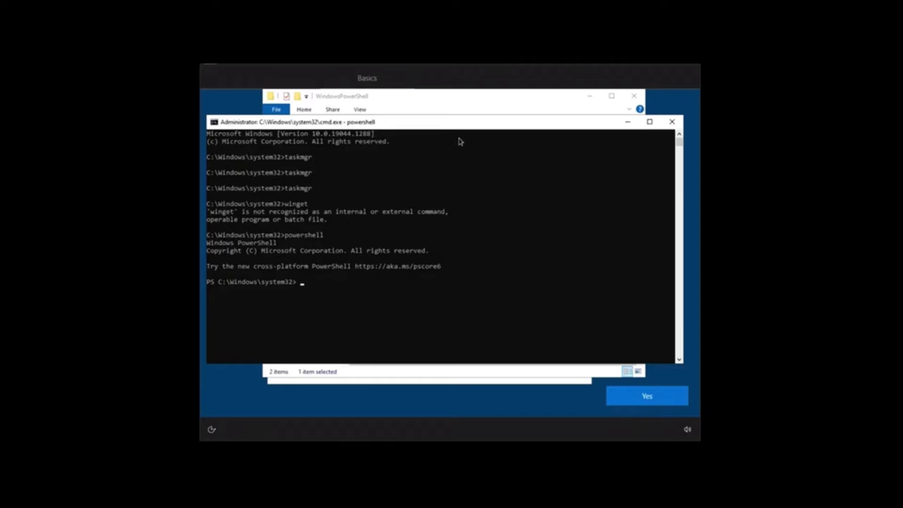
drag(454, 124, 459, 104)
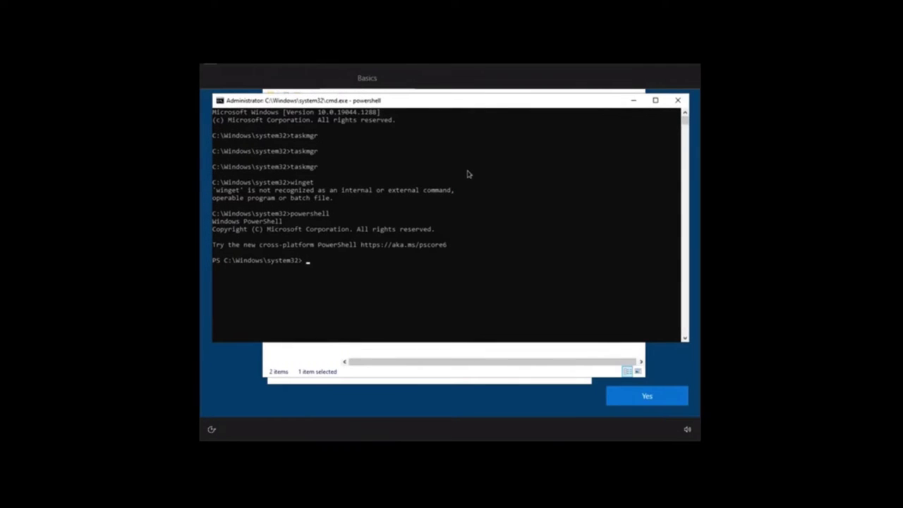
drag(223, 262, 216, 263)
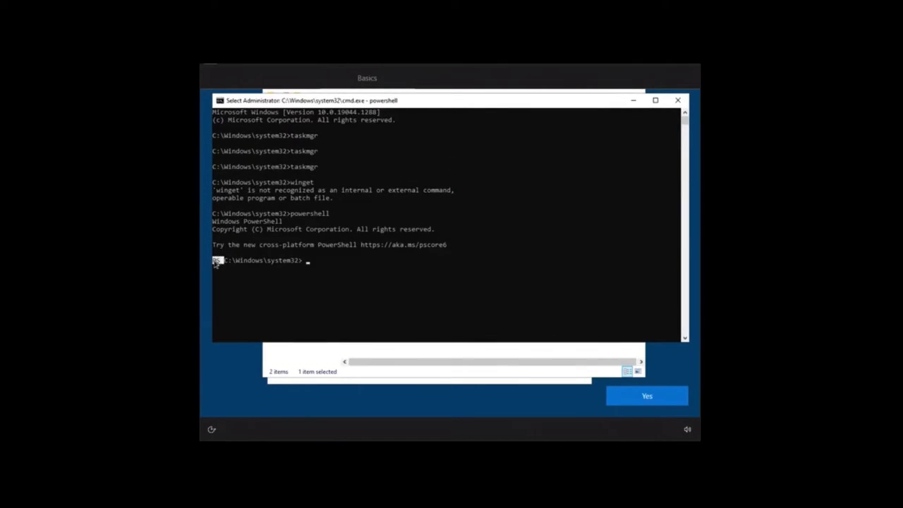
click(331, 261)
key(Escape)
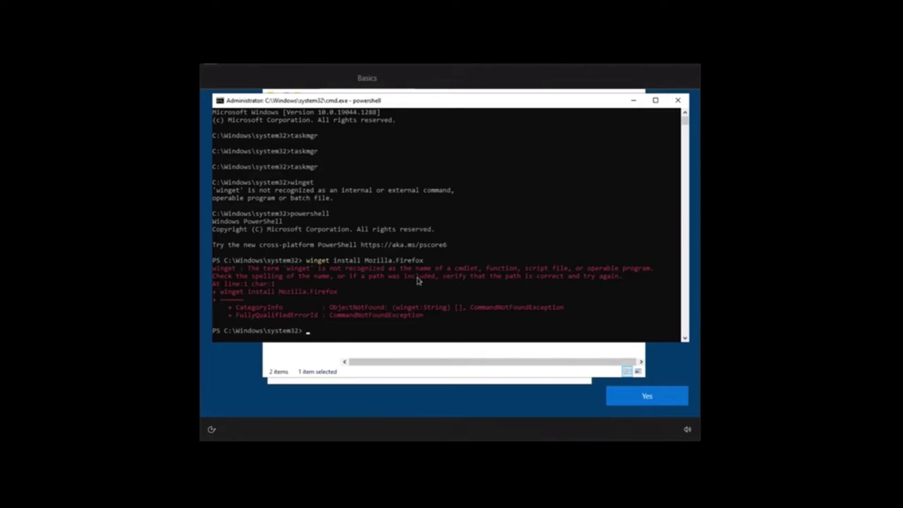
Close the command prompt, File Explorer and Task Manager windows to return to the region selection
click(677, 100)
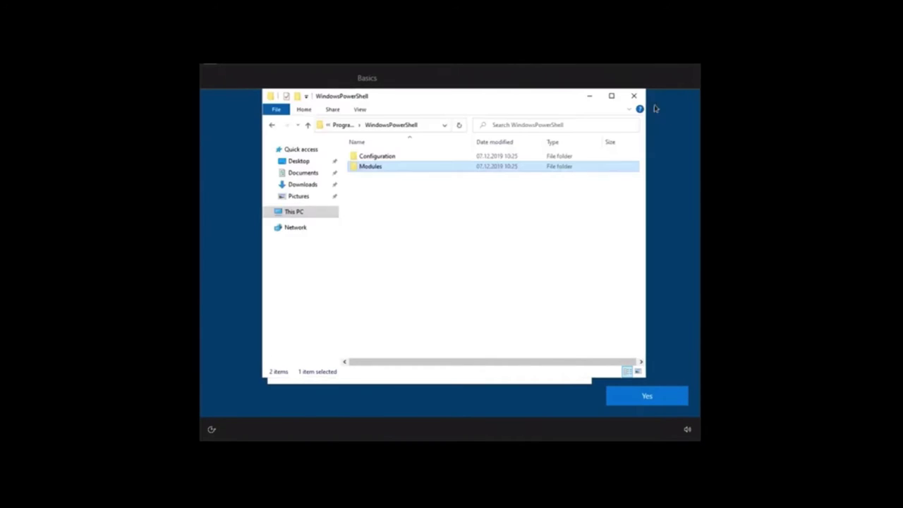
click(635, 96)
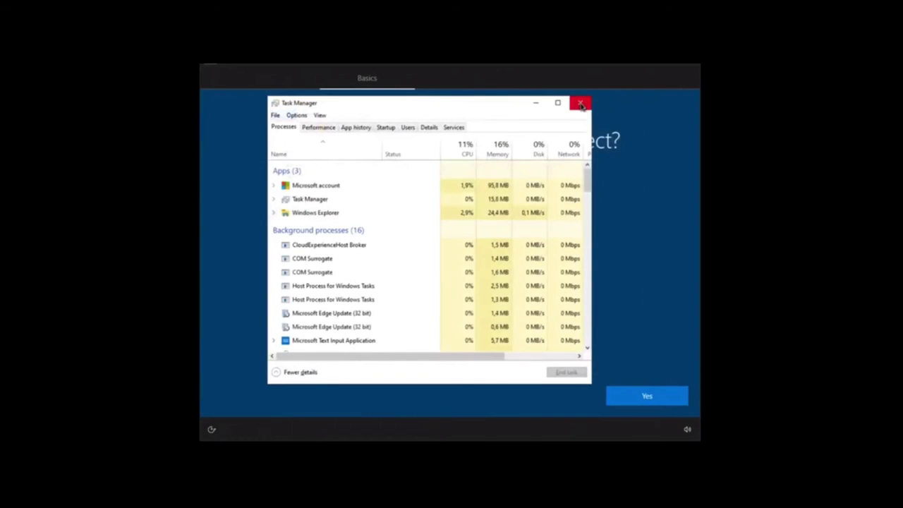
click(581, 101)
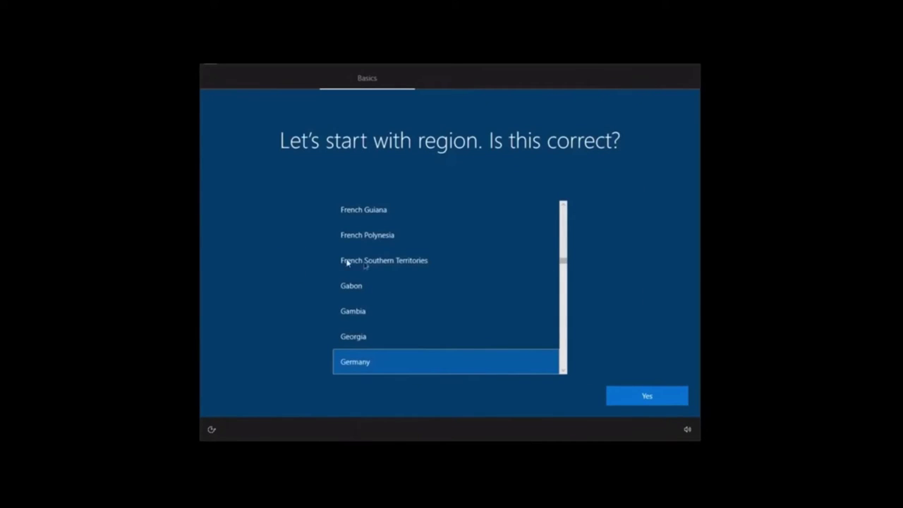
Complete the basic setup with Germany as the region, the German keyboard layout and no second layout
click(616, 396)
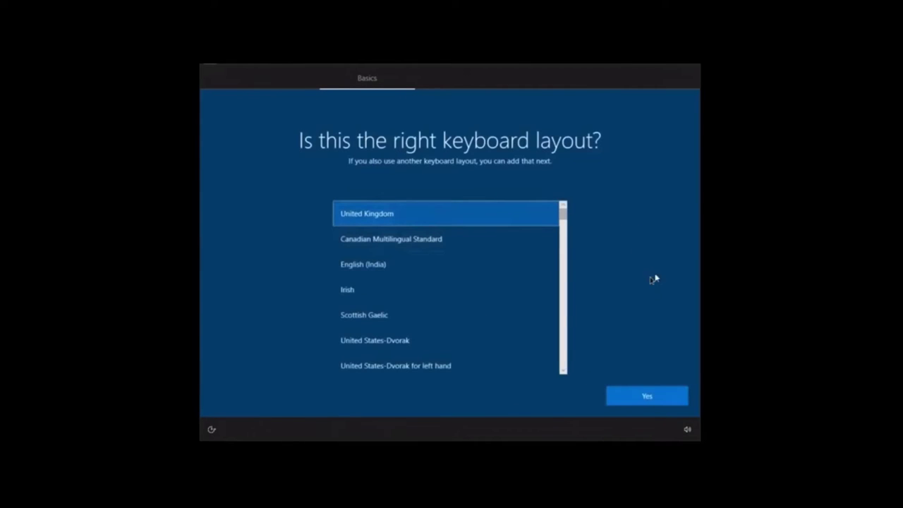
scroll(475, 283, down, 5)
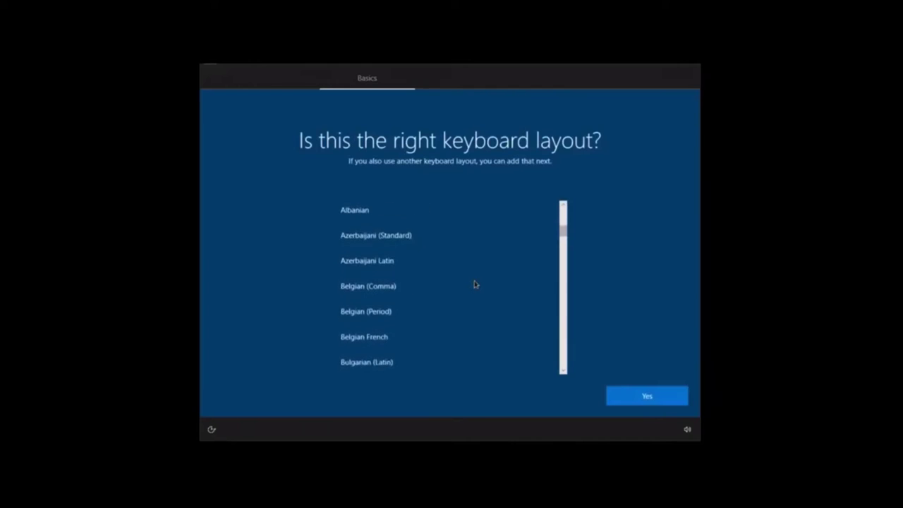
scroll(475, 282, down, 5)
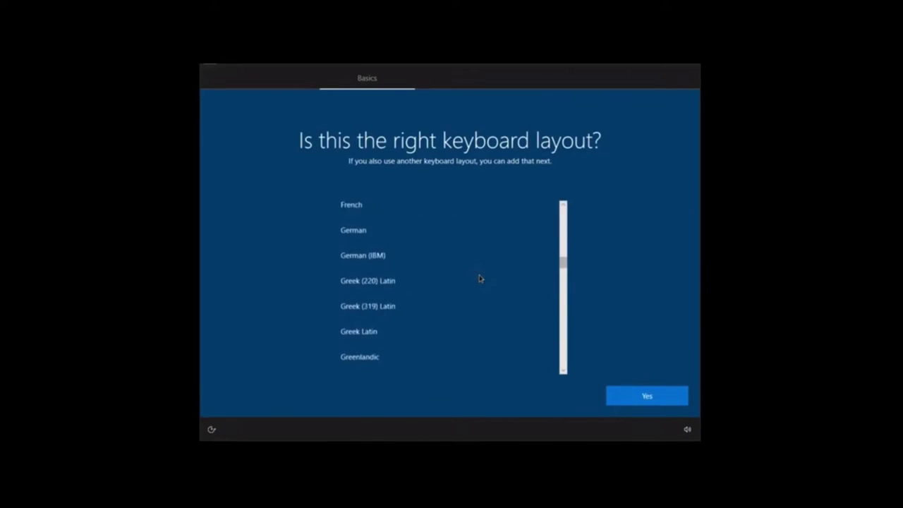
click(430, 226)
click(638, 395)
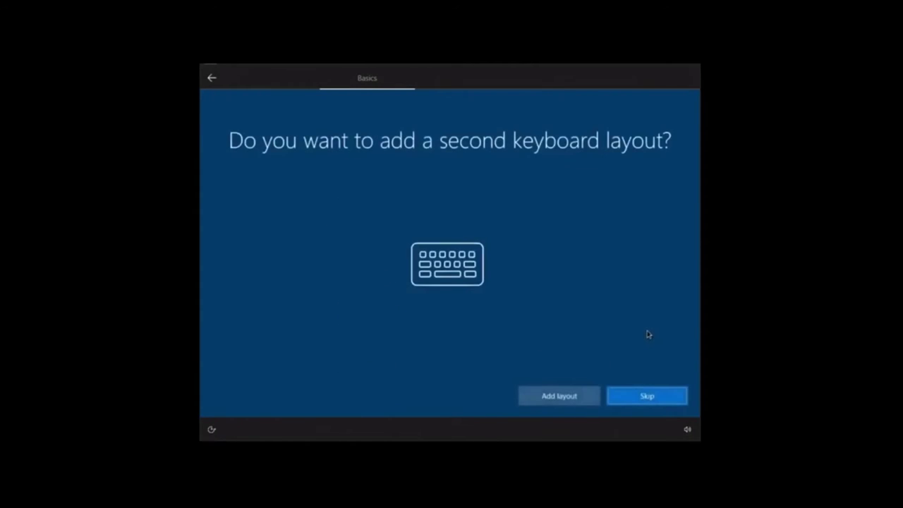
click(633, 401)
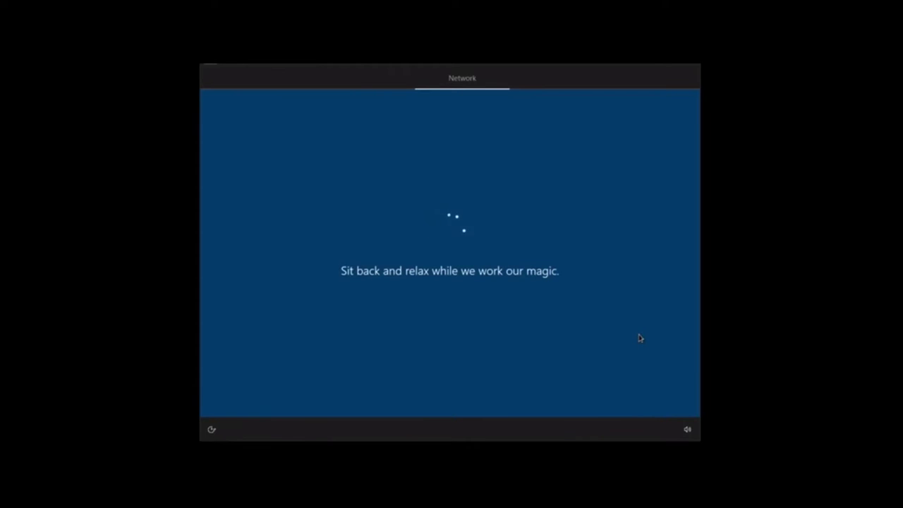
Open a command prompt during the network setup stage and launch Task Manager with taskmgr
key(shift+F10)
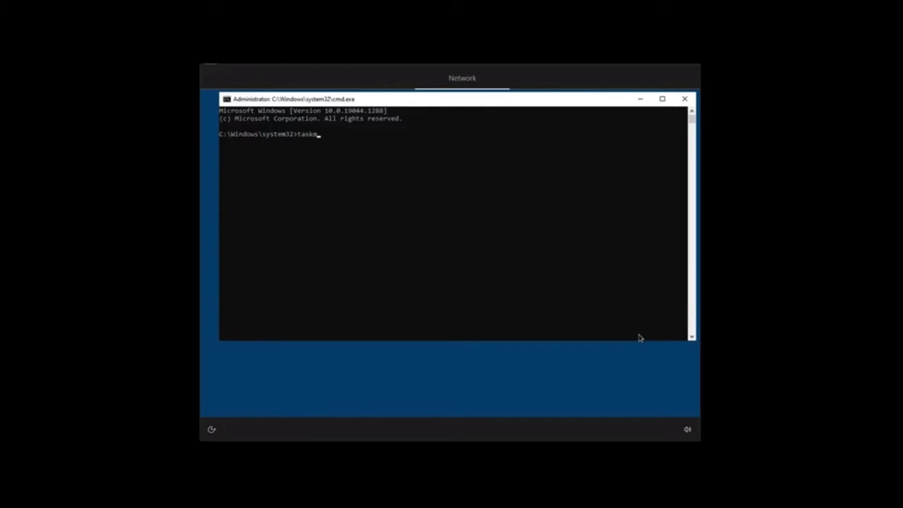
text(taskmgr)
key(Return)
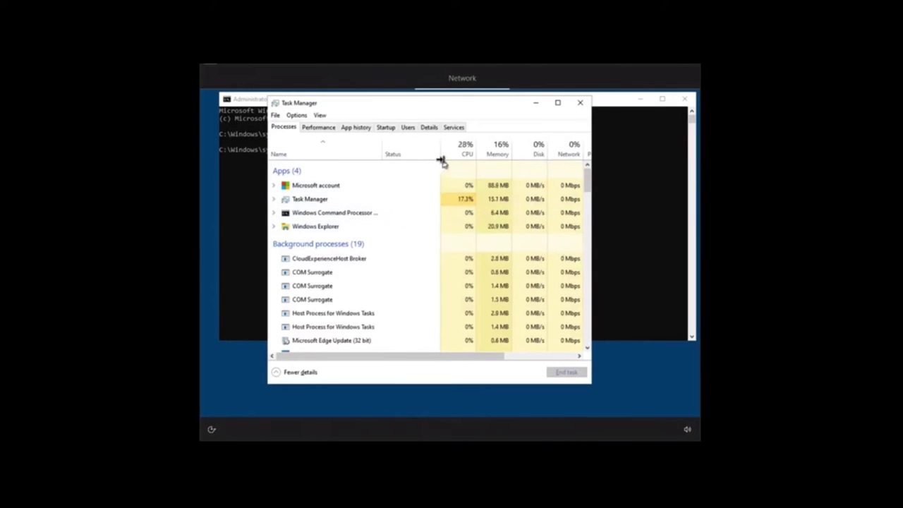
Widen the Name column and narrow the Status column in the process list, close the command prompt and move Task Manager
drag(439, 151, 461, 151)
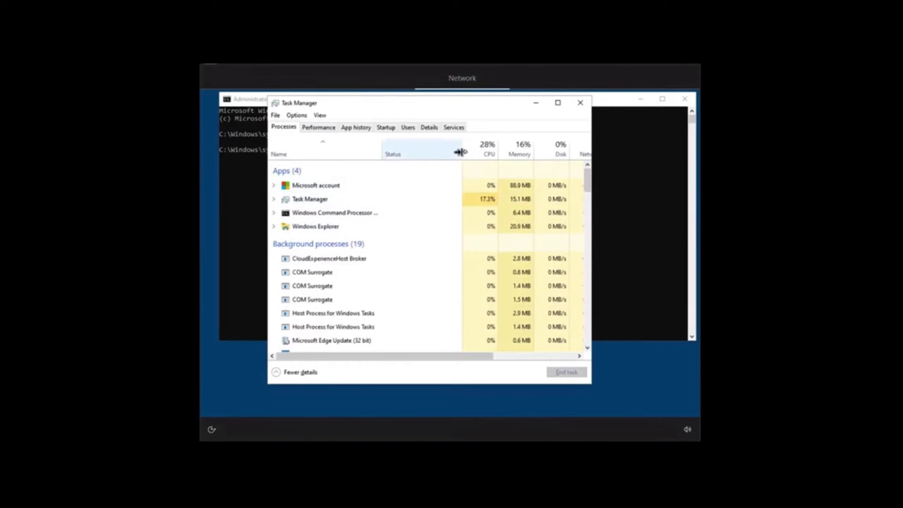
double_click(382, 148)
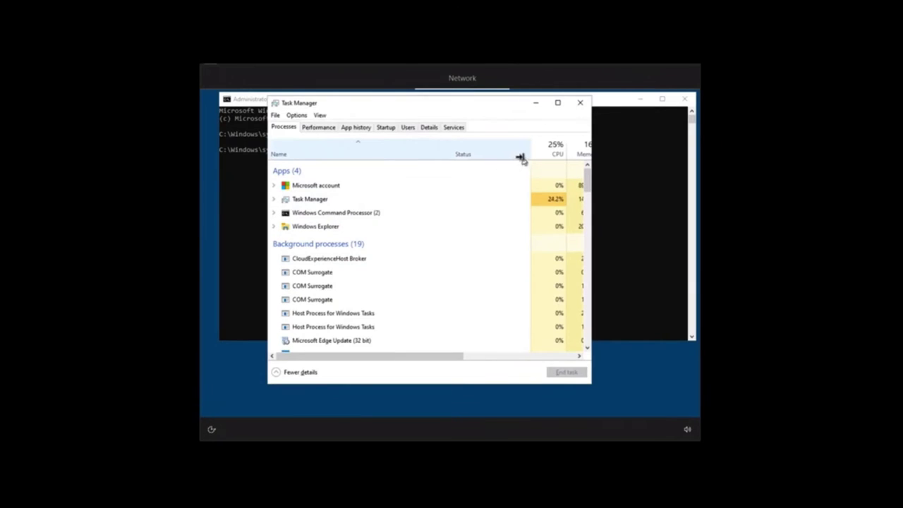
drag(529, 153, 459, 151)
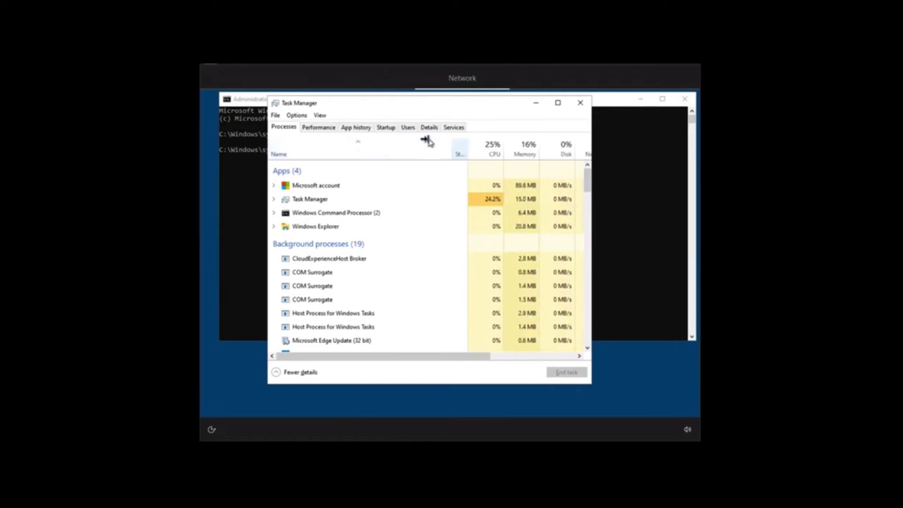
click(682, 99)
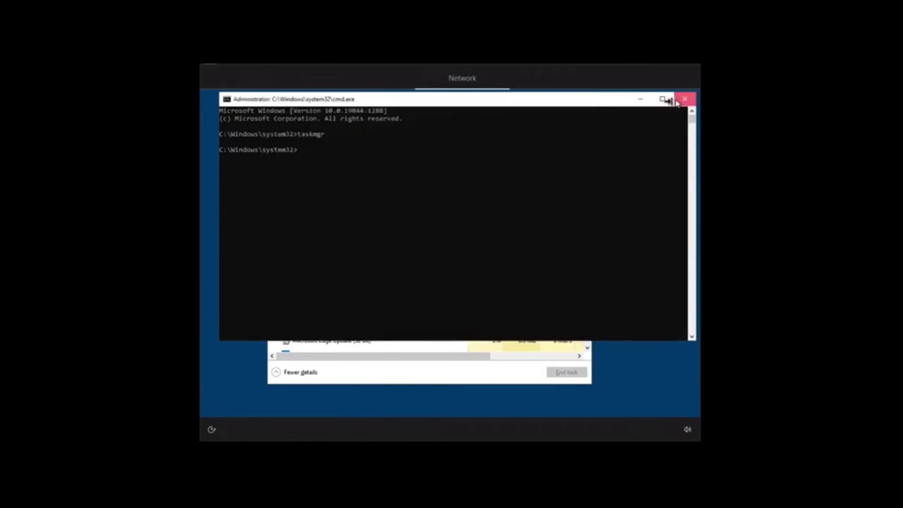
drag(475, 105, 529, 125)
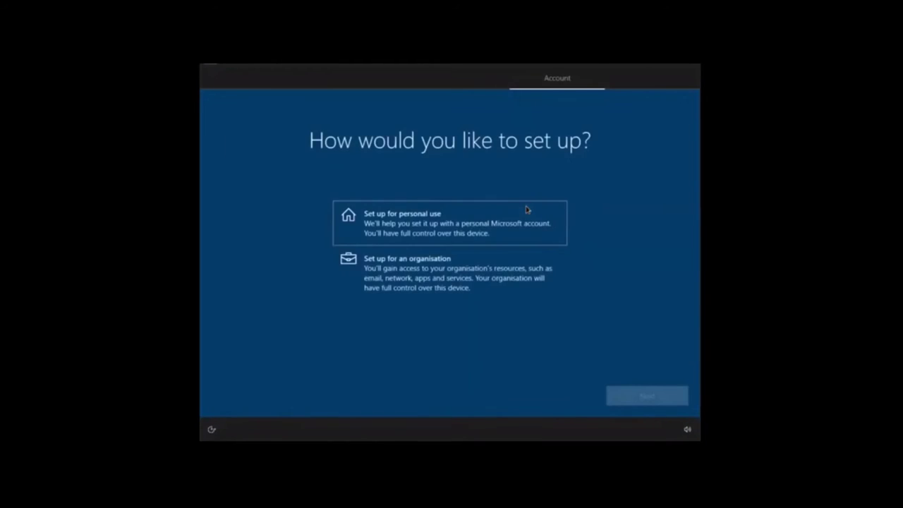
Open a command prompt, start PowerShell, try to install Firefox with winget install Mozilla.Firefox, and close the window
key(shift+F10)
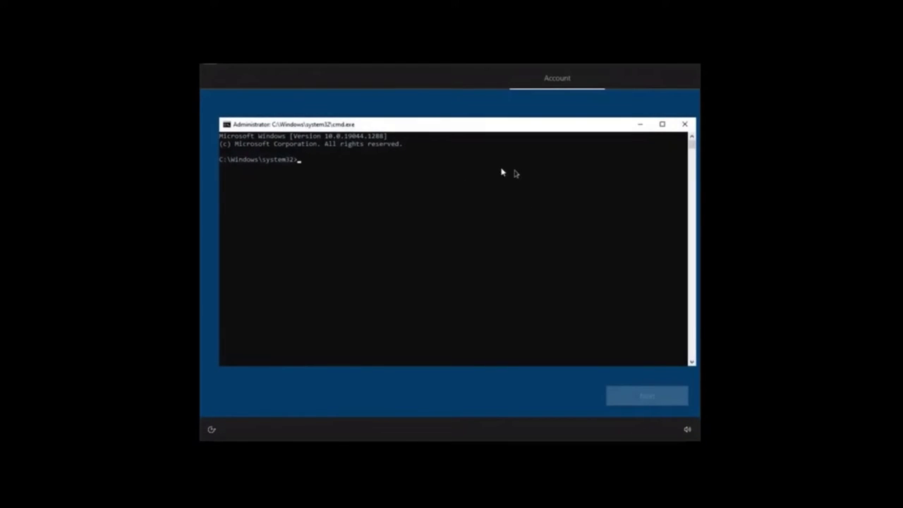
text(powershell)
key(Return)
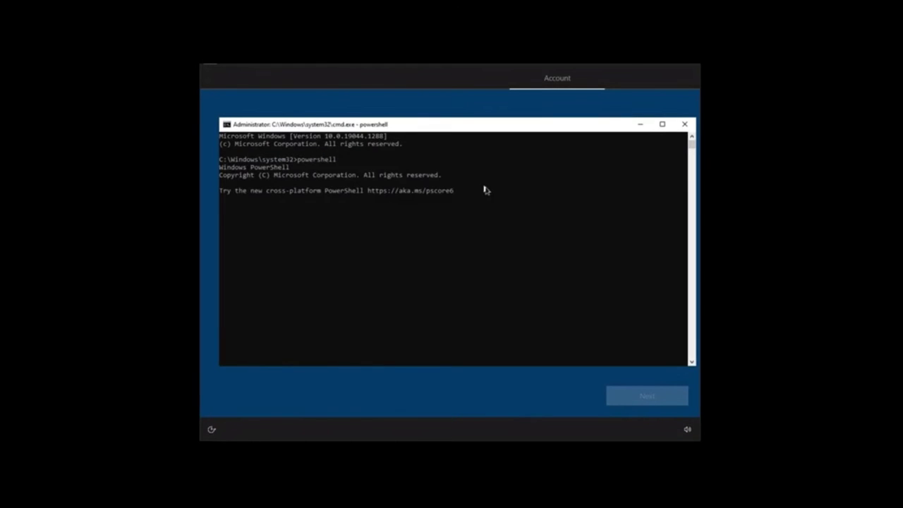
text(win)
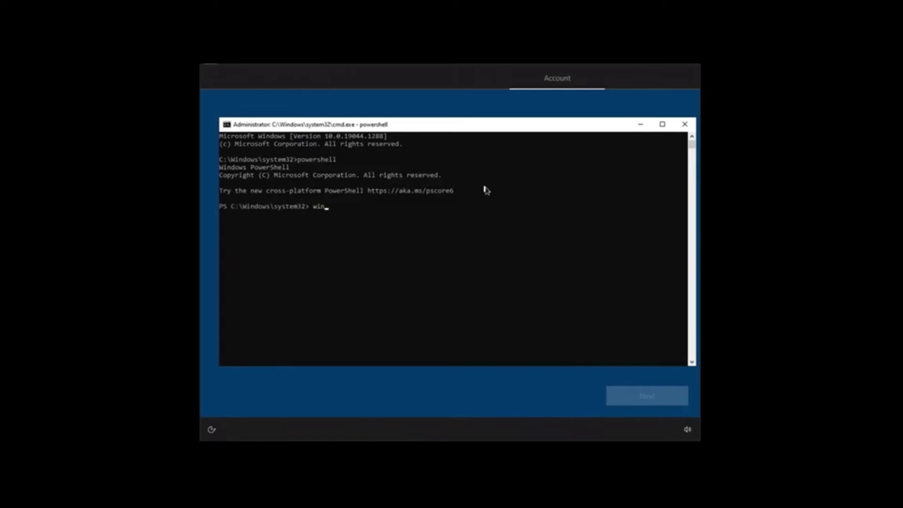
text(get install Mozilla.Firefox)
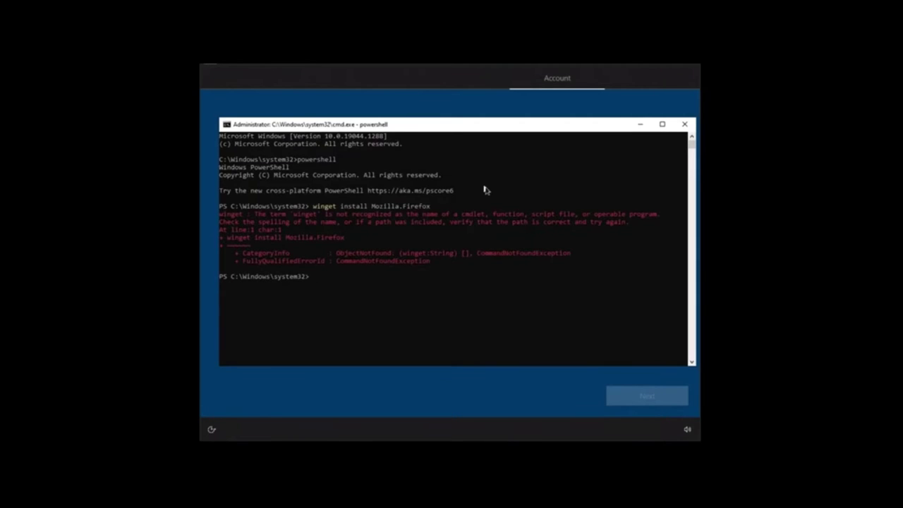
click(684, 125)
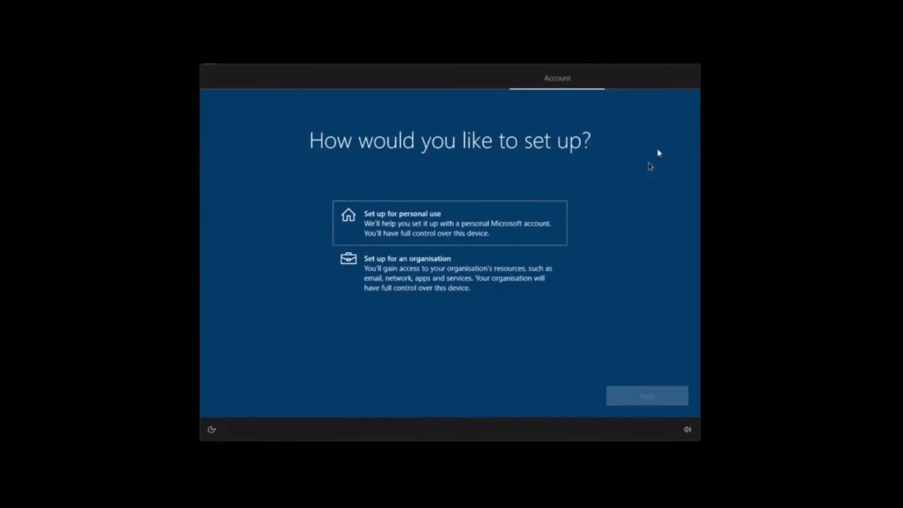
Choose the personal use setup and continue to the Microsoft sign-in page
key(Down)
key(Up)
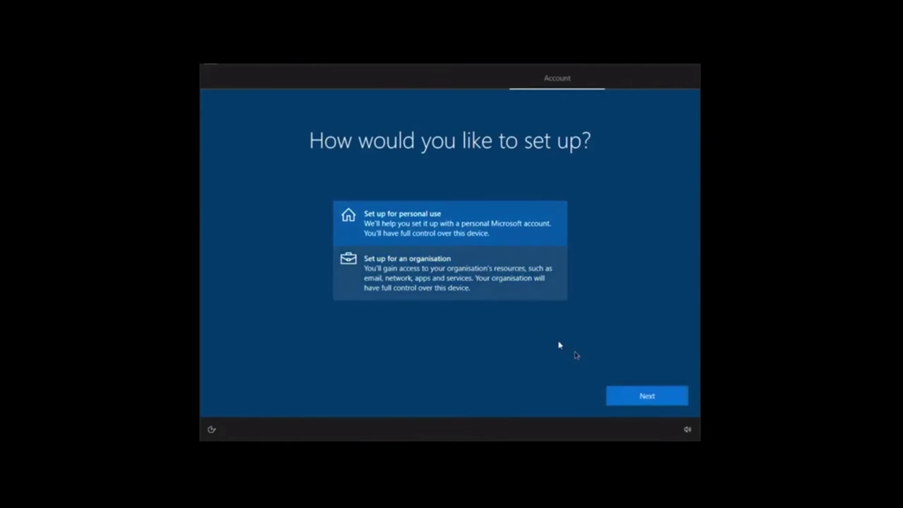
click(660, 404)
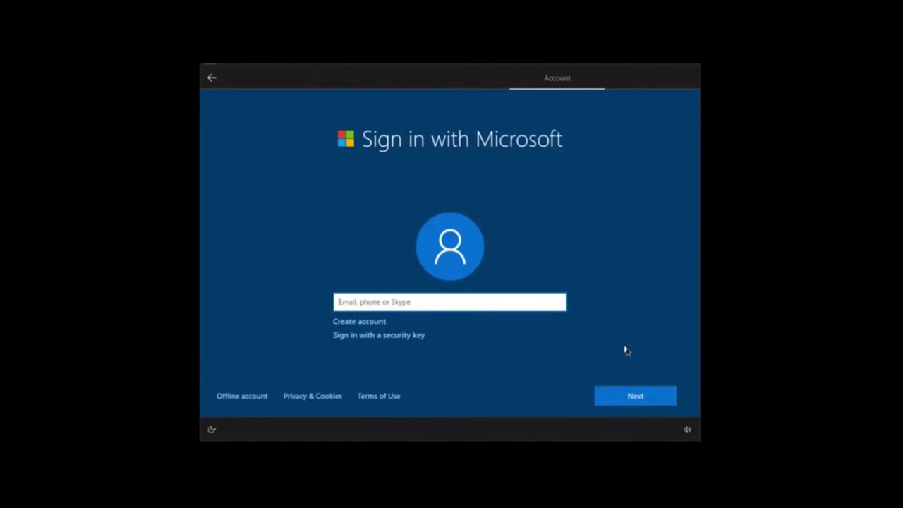
Open Task Manager over the sign-in page and end the Microsoft account task
key(ctrl+shift+Escape)
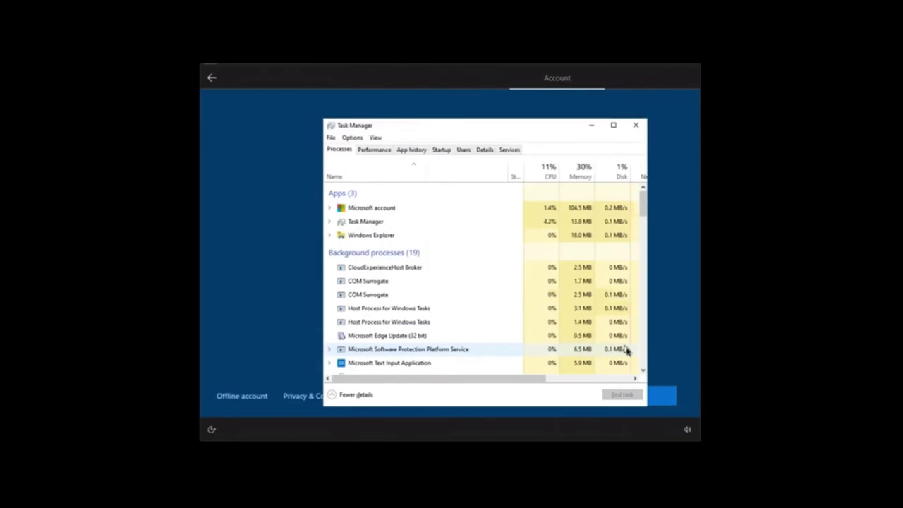
click(385, 209)
click(615, 395)
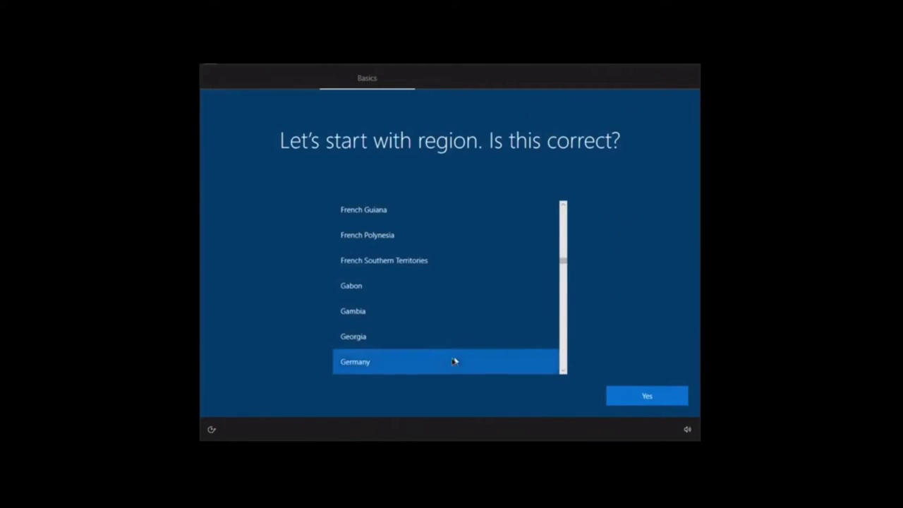
Redo the basic setup with Germany as the region, the German keyboard layout and no second layout
click(624, 393)
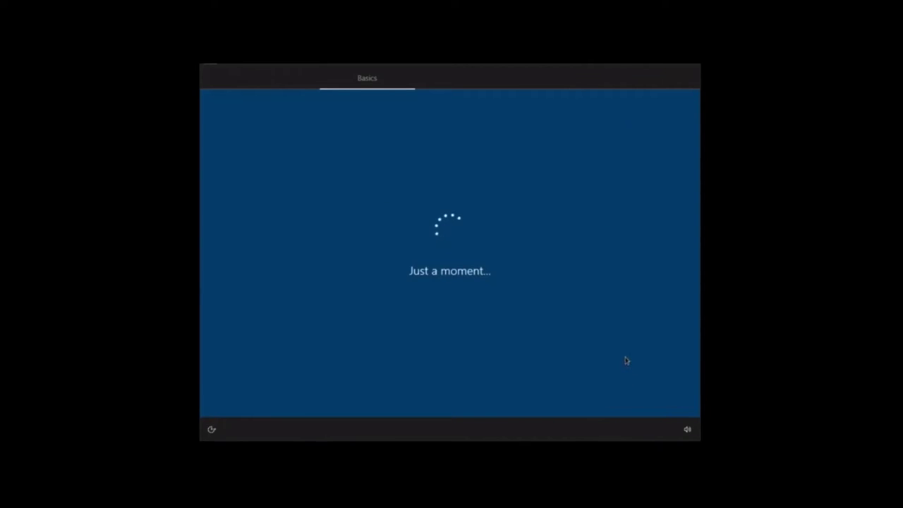
scroll(454, 335, down, 5)
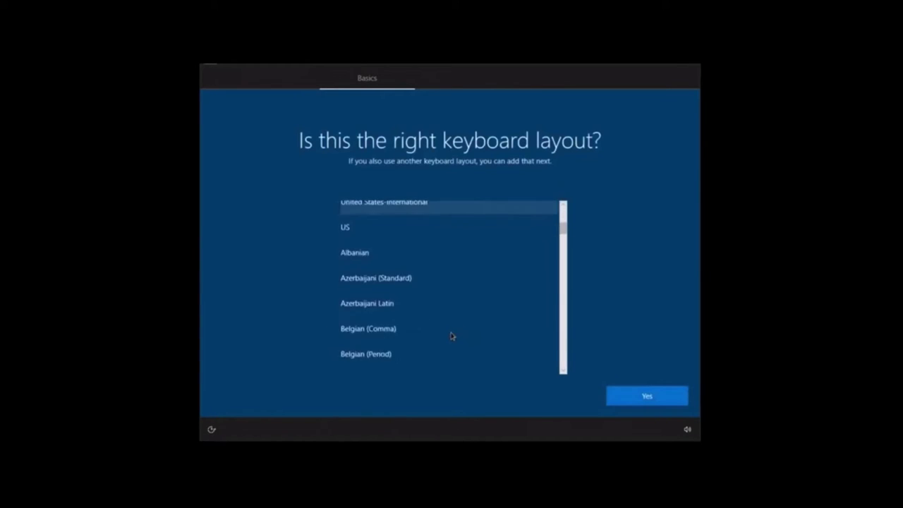
scroll(453, 333, down, 5)
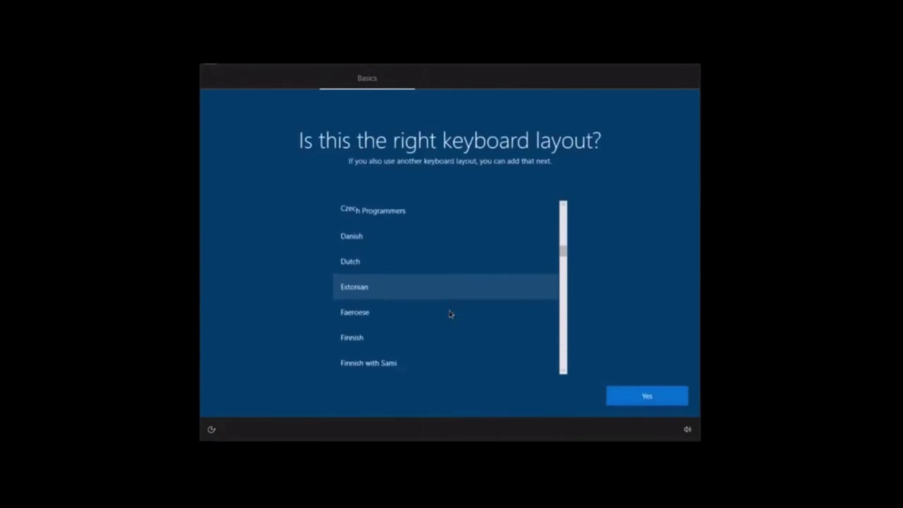
scroll(451, 309, down, 2)
click(414, 302)
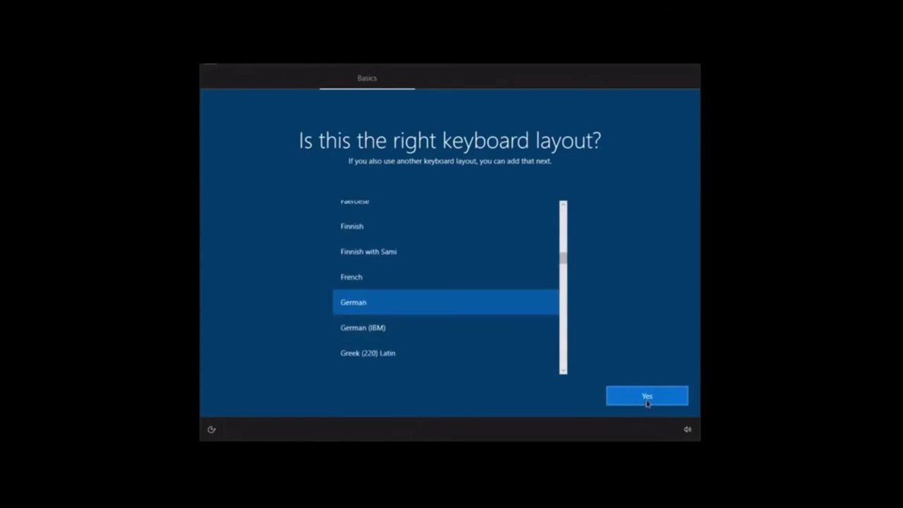
click(646, 397)
click(647, 396)
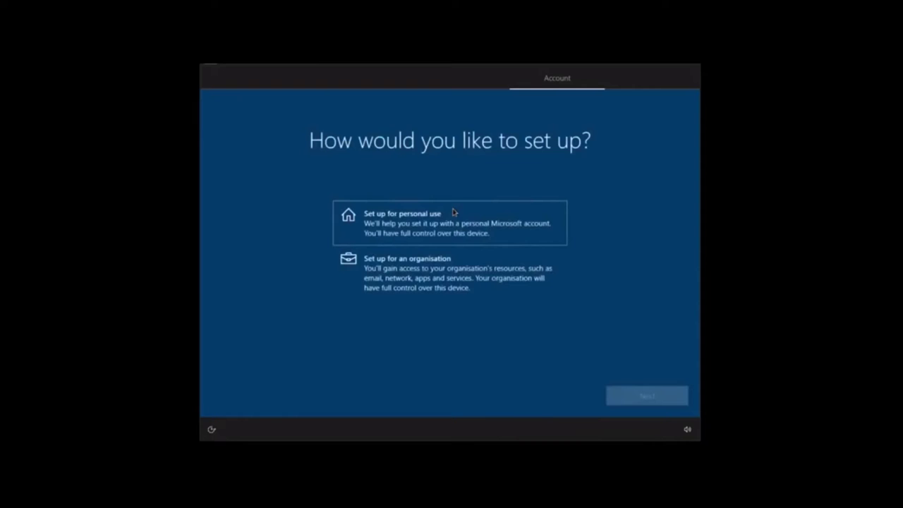
Set up the PC for personal use with an offline account and the limited experience
click(406, 215)
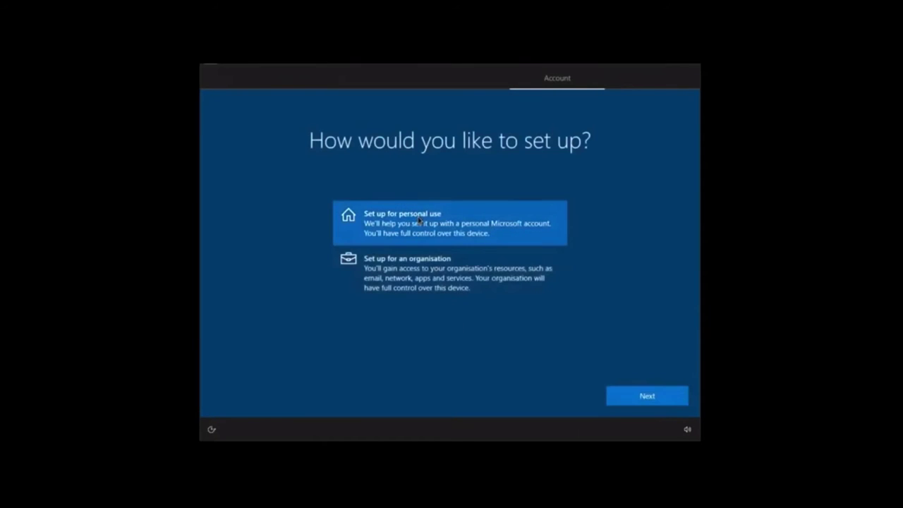
click(637, 399)
click(256, 397)
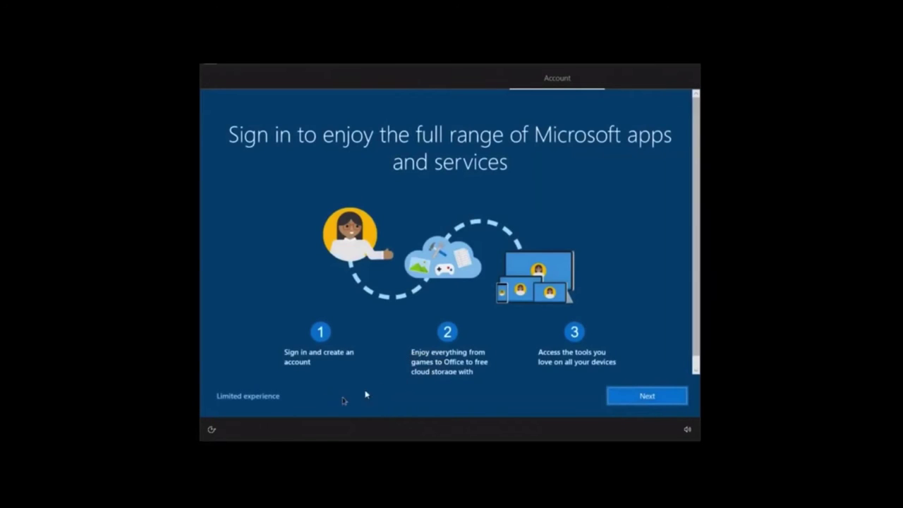
scroll(487, 304, down, 1)
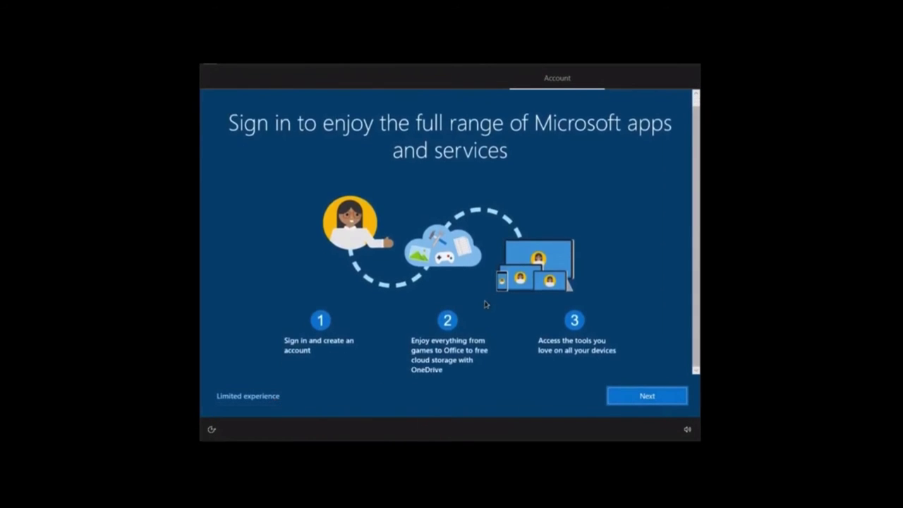
click(248, 396)
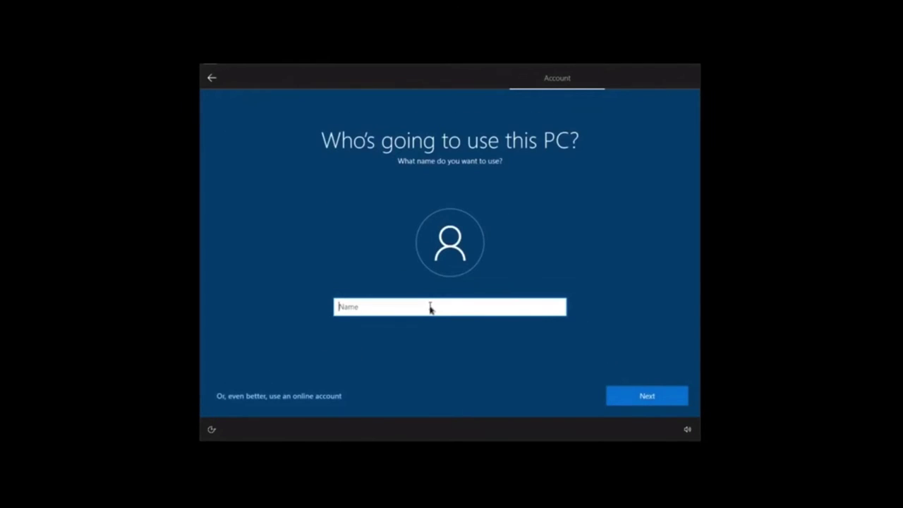
Enter the local account's user name and continue with the password left blank
text(pe)
key(BackSpace)
key(BackSpace)
text(pend)
click(613, 392)
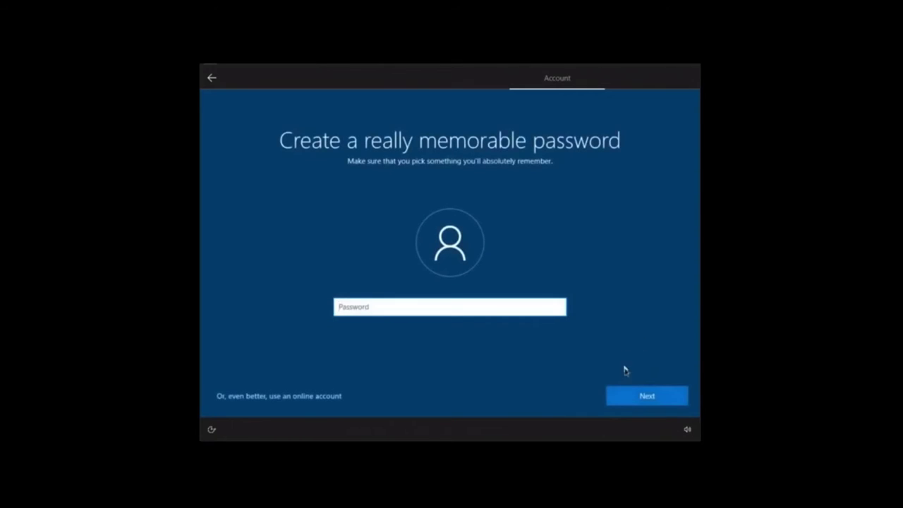
click(642, 398)
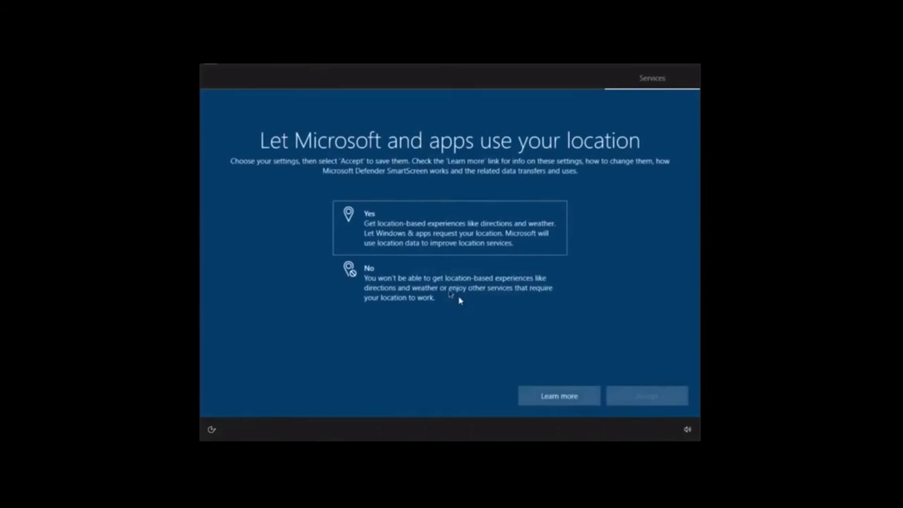
Decline location use for Microsoft and apps and decline Find my device
click(450, 293)
click(653, 398)
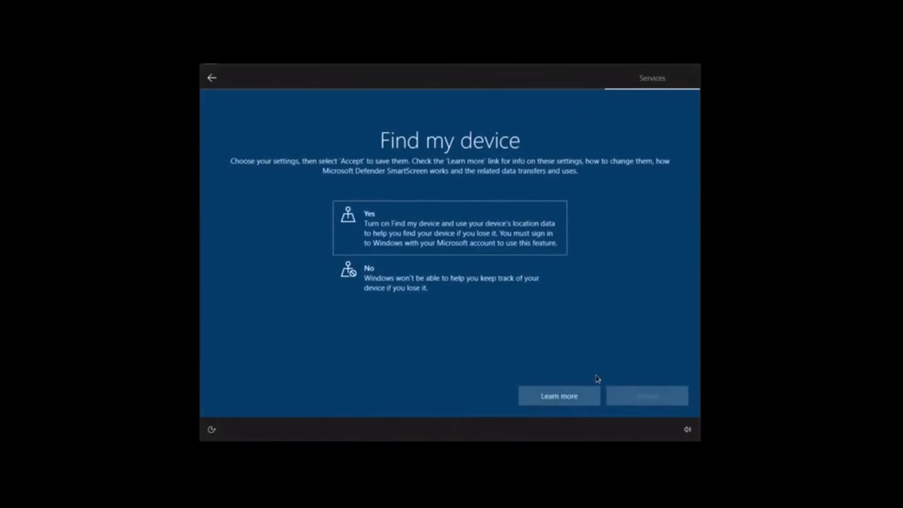
click(525, 286)
click(641, 396)
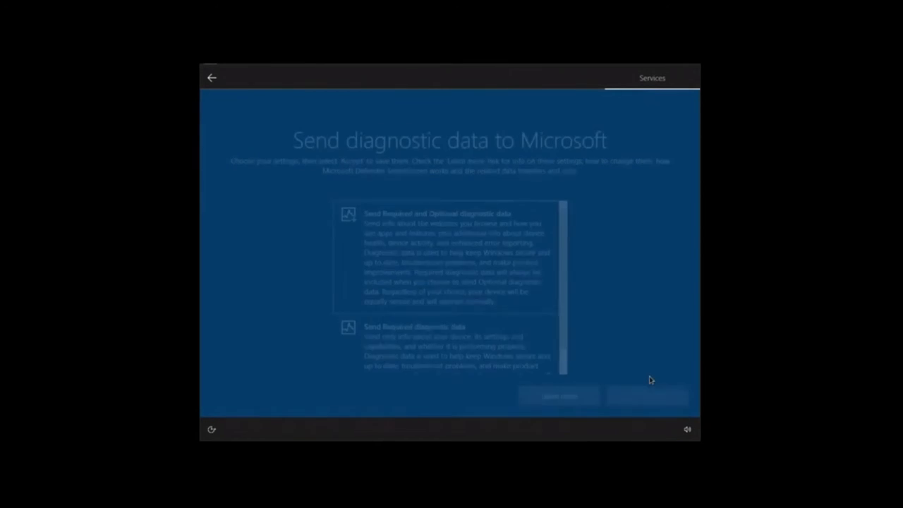
Send only Required diagnostic data to Microsoft and decline improving inking and typing
click(426, 317)
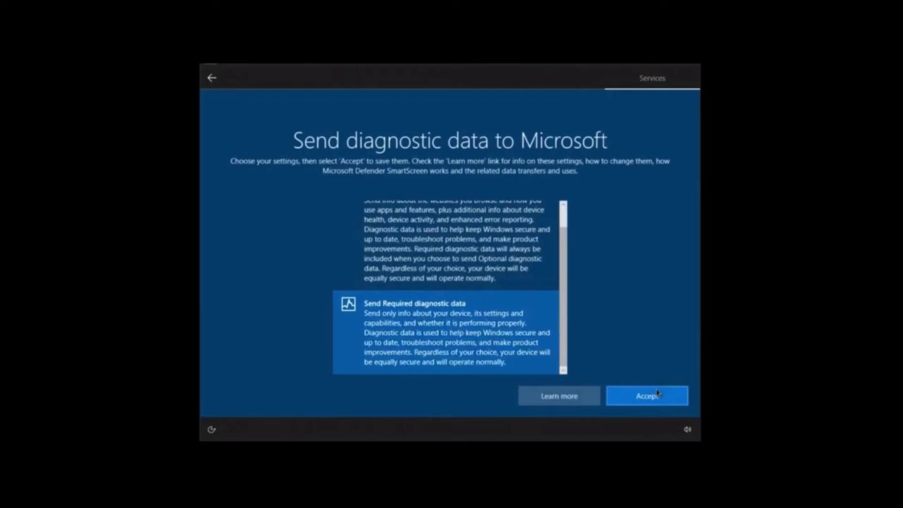
click(657, 393)
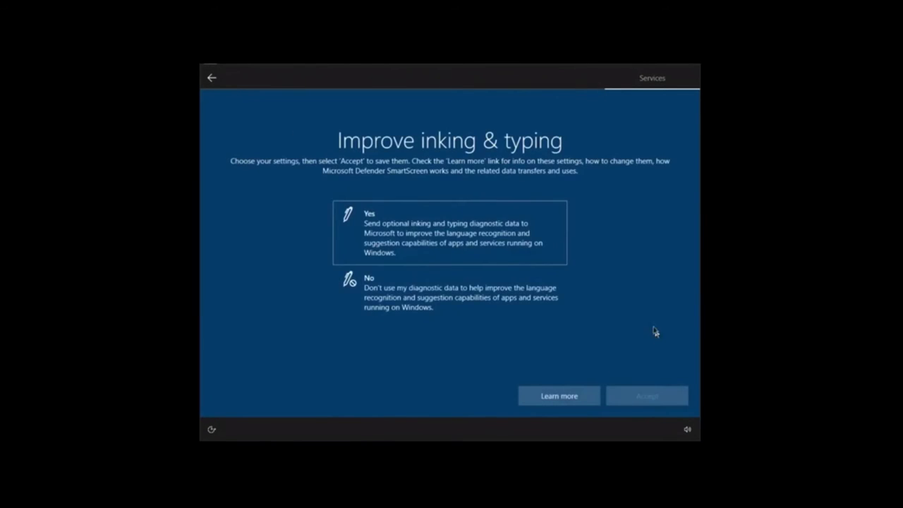
click(536, 316)
click(655, 398)
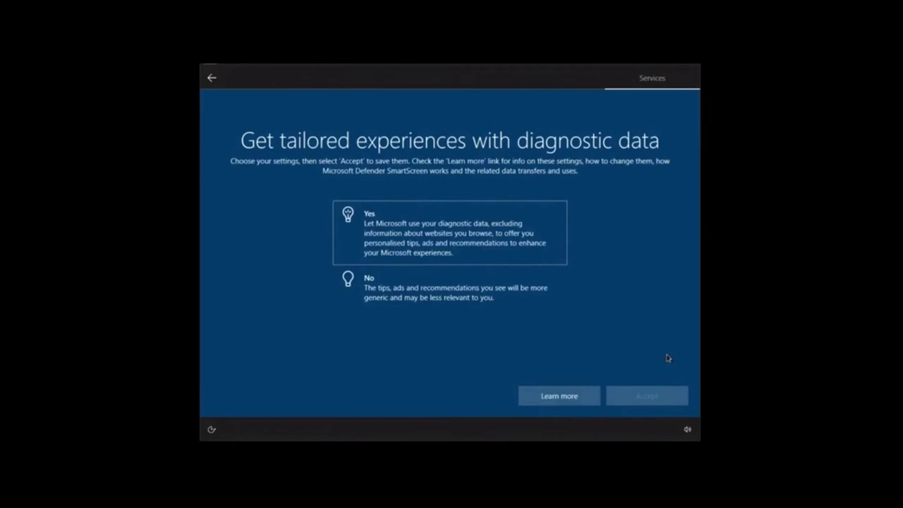
Decline tailored experiences with diagnostic data and the use of the advertising ID by apps
key(Down)
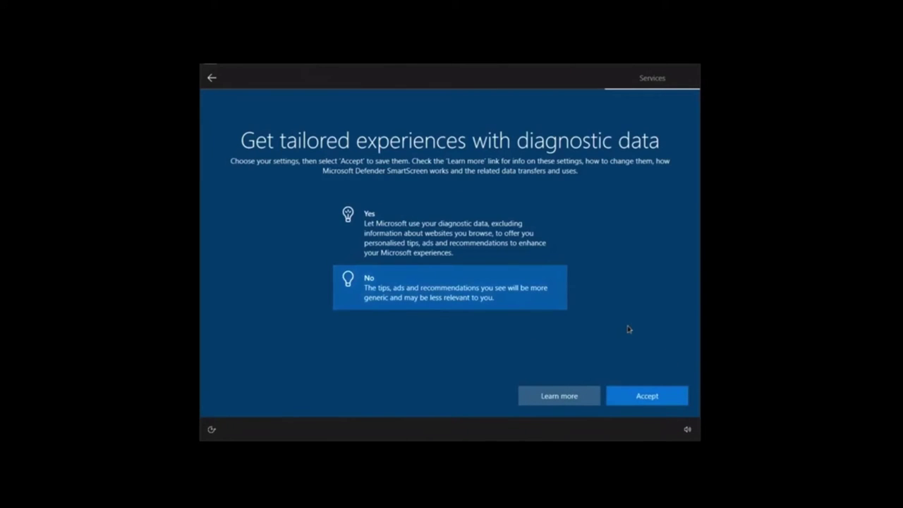
click(645, 395)
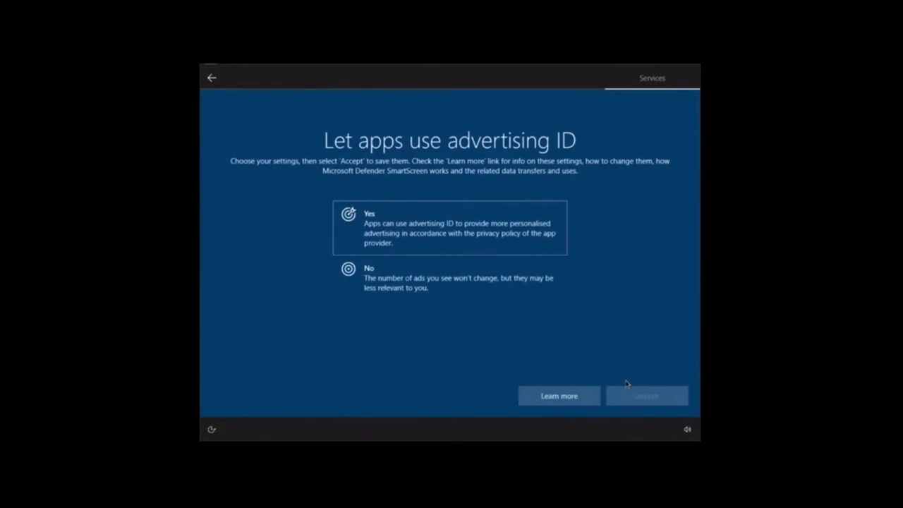
click(513, 298)
click(613, 396)
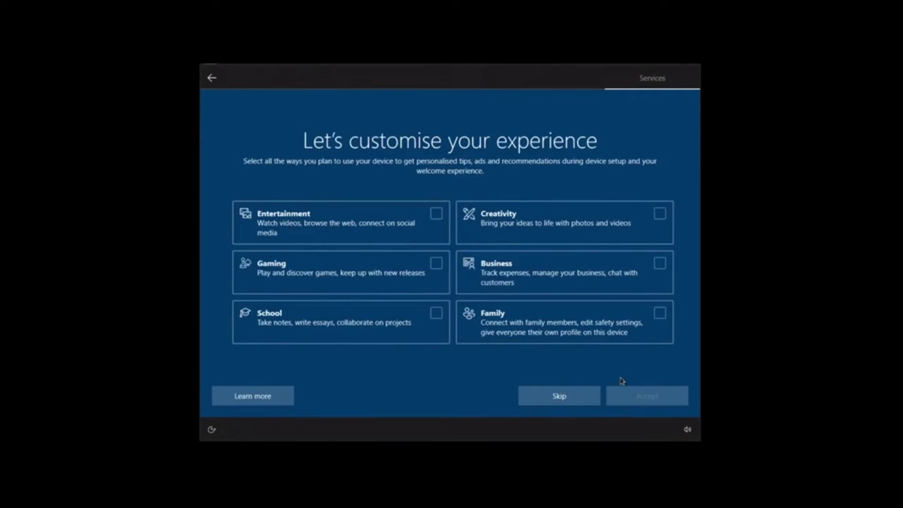
Accept Entertainment, Gaming, School, Creativity, Business and Family as device uses, and accept Cortana's access to personal information
click(367, 332)
click(374, 279)
click(387, 220)
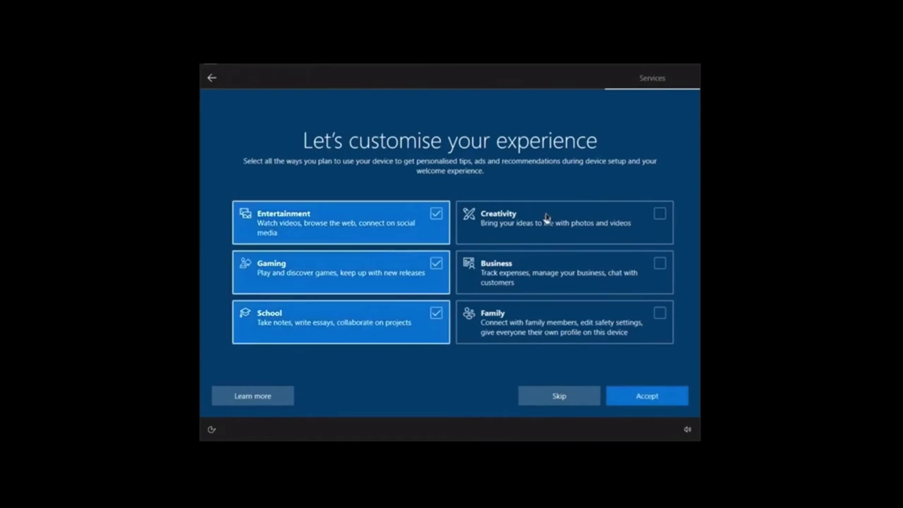
click(547, 219)
click(563, 273)
click(526, 321)
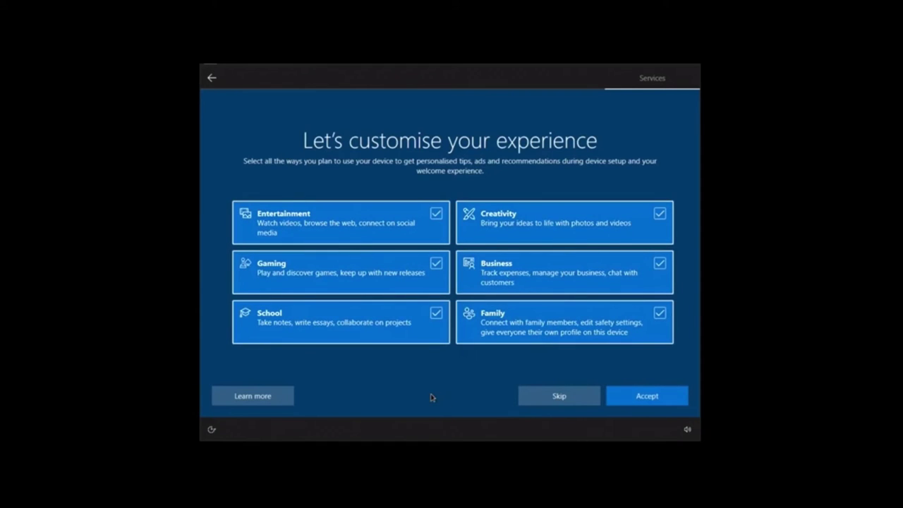
click(613, 395)
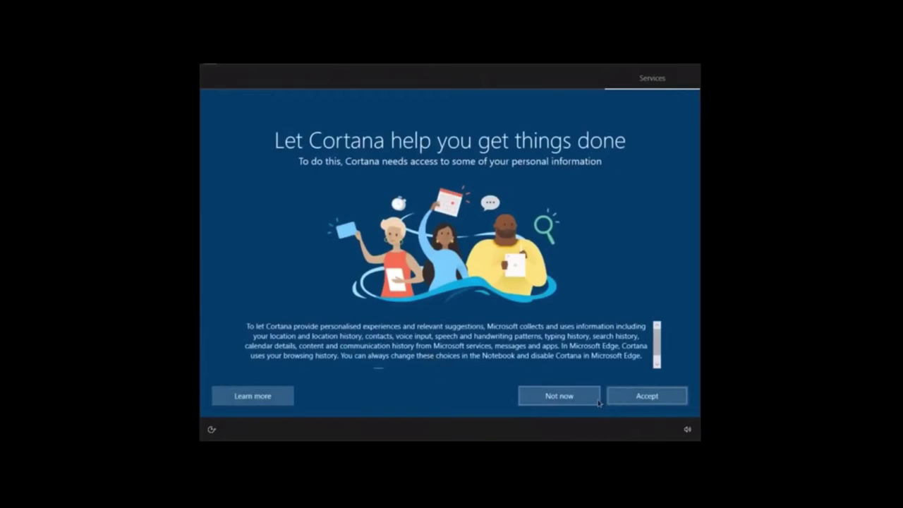
click(638, 402)
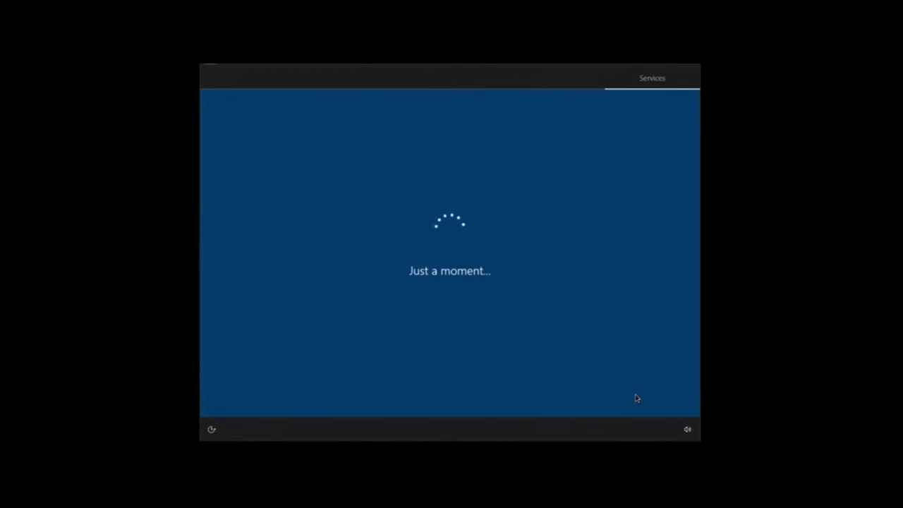
key(shift+F10)
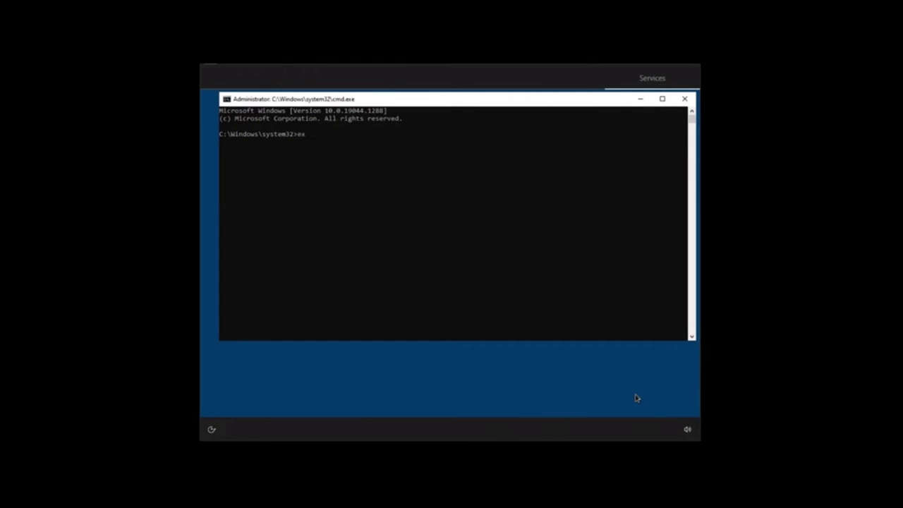
text(explo)
key(BackSpace)
key(BackSpace)
key(BackSpace)
key(BackSpace)
key(BackSpace)
key(BackSpace)
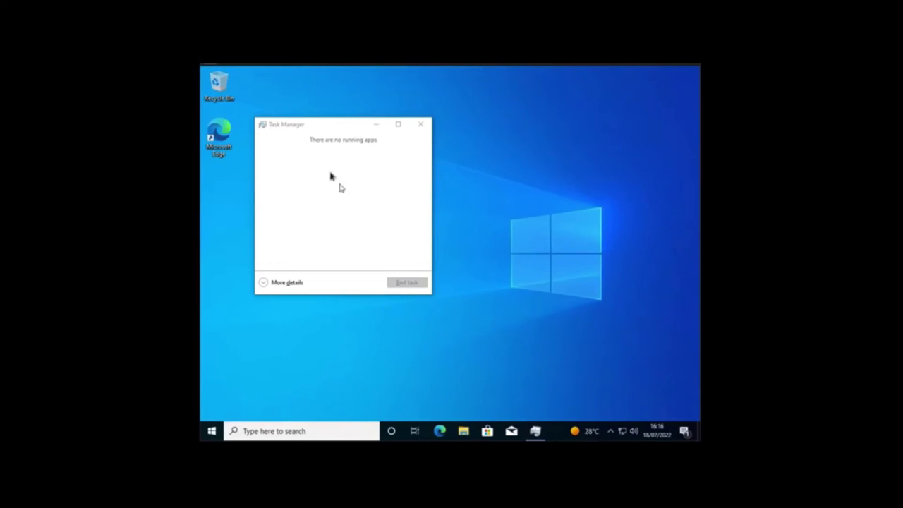
Move the Task Manager window on the desktop and expand it to the detailed process view
drag(332, 125, 365, 115)
click(319, 293)
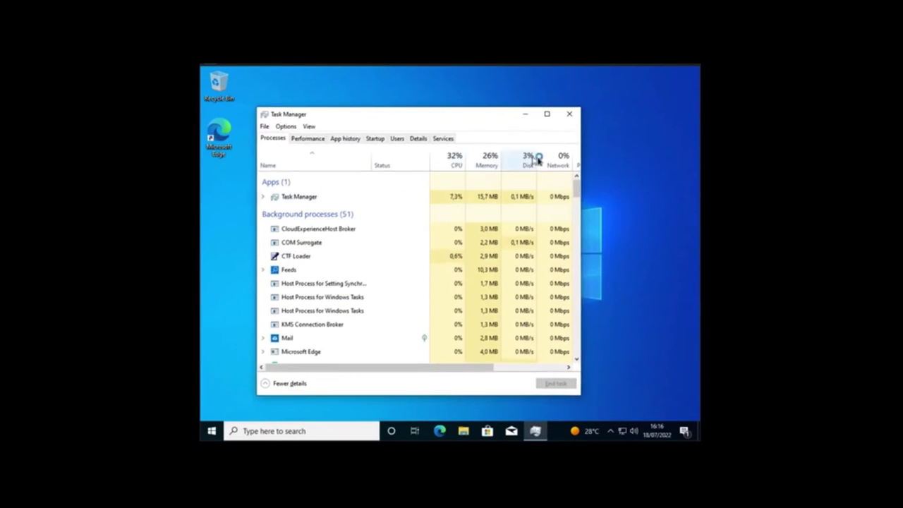
Close Task Manager and open a Windows PowerShell window
click(572, 115)
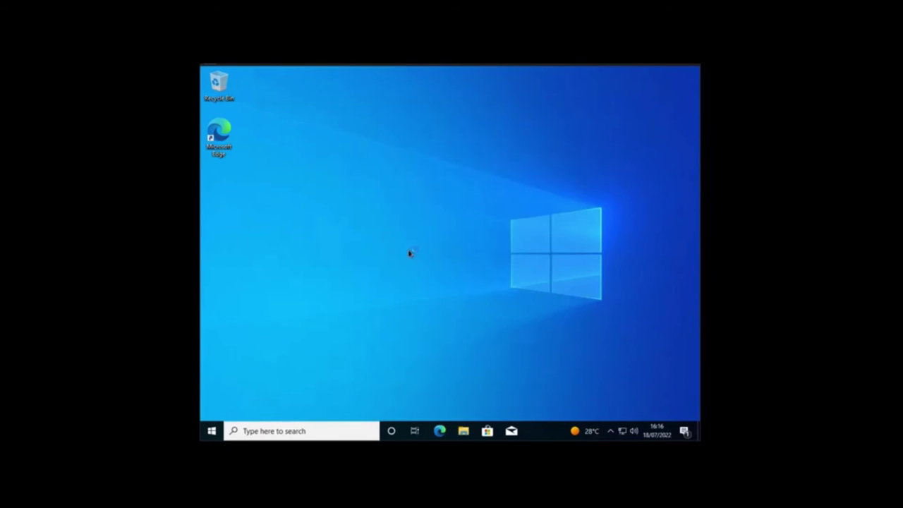
drag(332, 139, 537, 311)
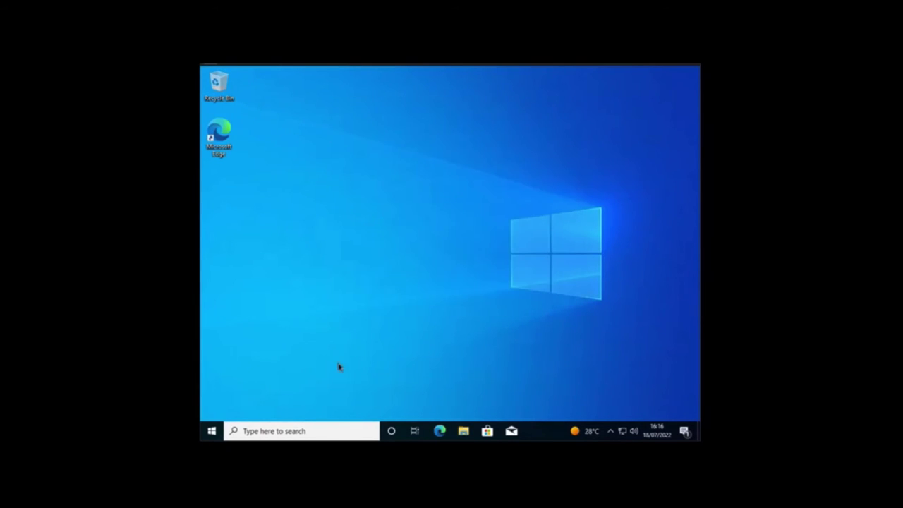
click(284, 430)
text(power)
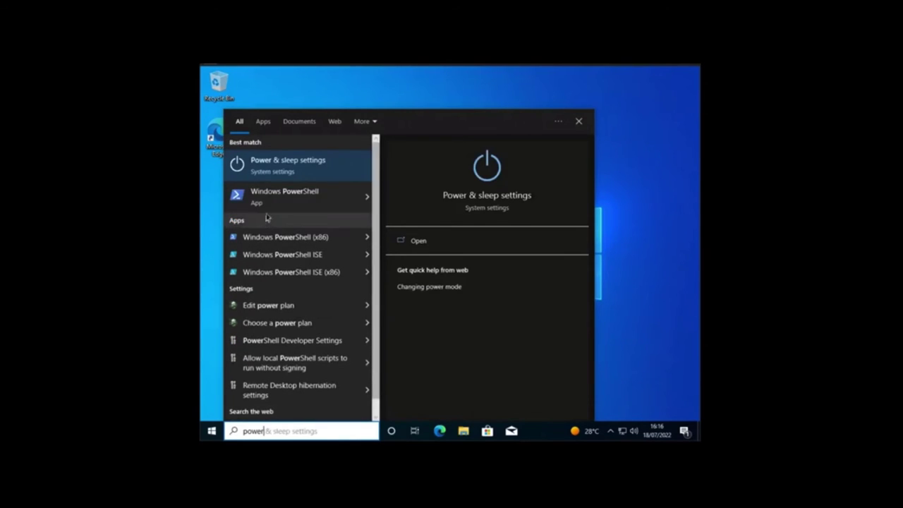
key(Escape)
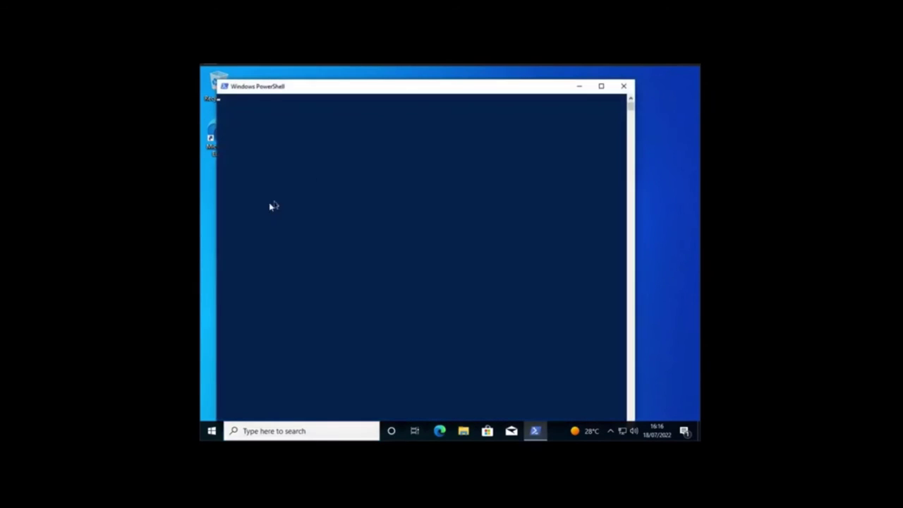
Try to install Firefox in PowerShell with "winget install Mozilla.firefox", and close the PowerShell window
drag(349, 91, 379, 106)
click(381, 201)
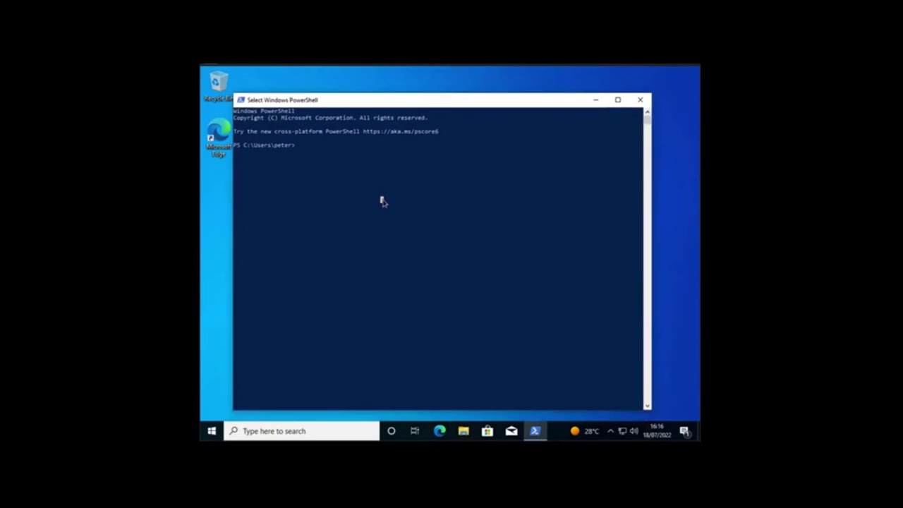
text(winget install Mozilla.Firefox)
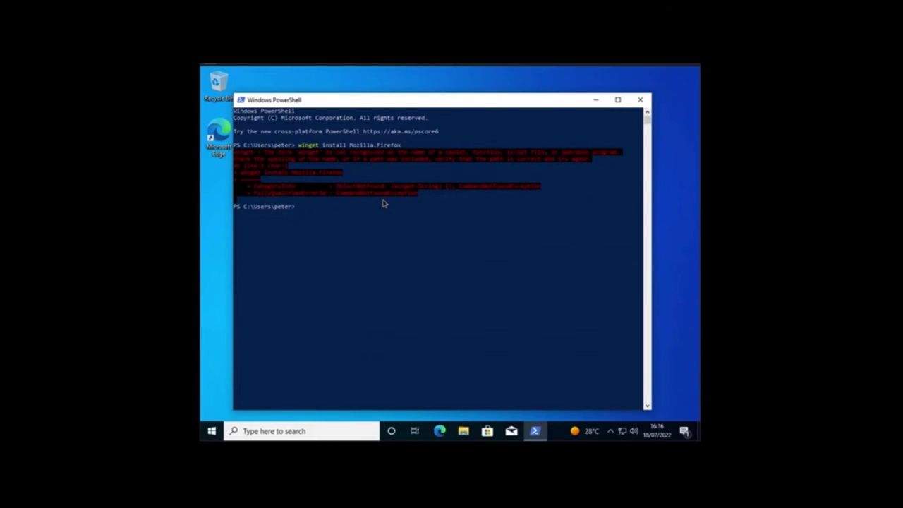
click(639, 100)
Run Windows PowerShell as administrator and try "winget install Mozilla.Firefox" there before closing it
click(290, 423)
text(powew)
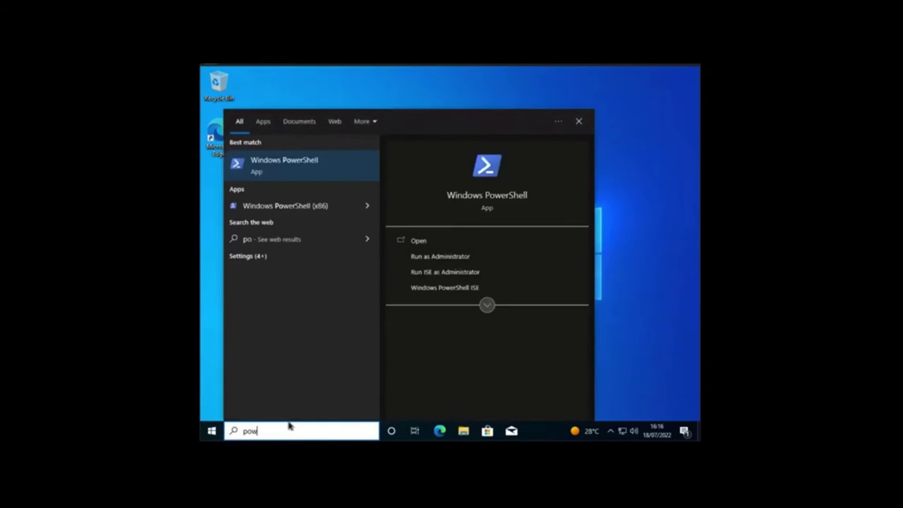
key(BackSpace)
key(BackSpace)
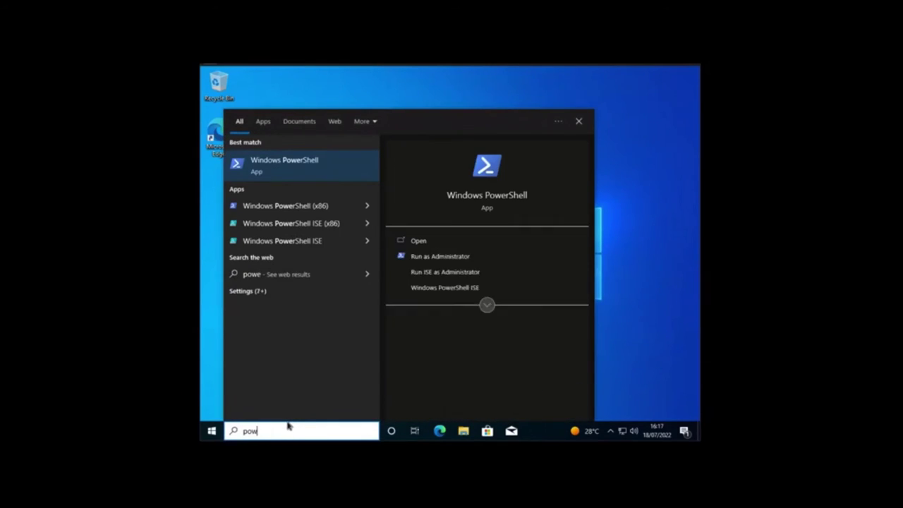
text(r)
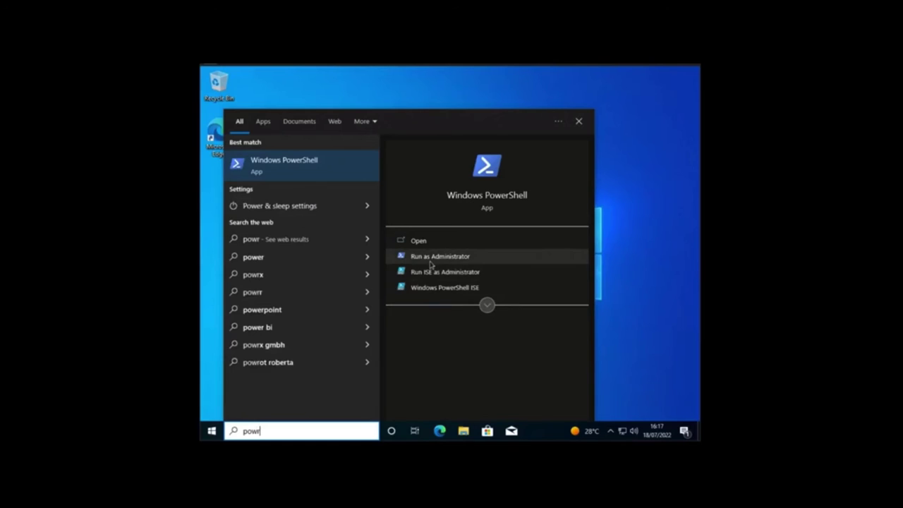
click(432, 258)
click(397, 310)
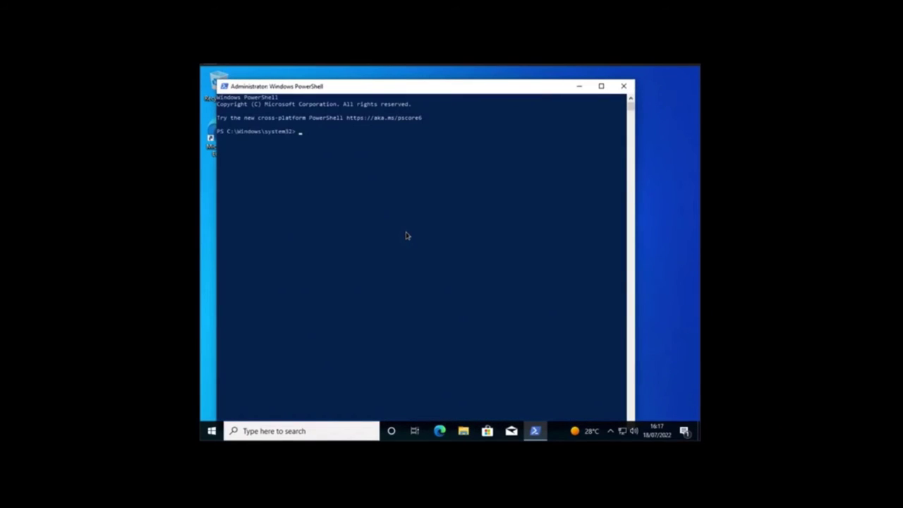
text(winget install Mozilla.Firefox)
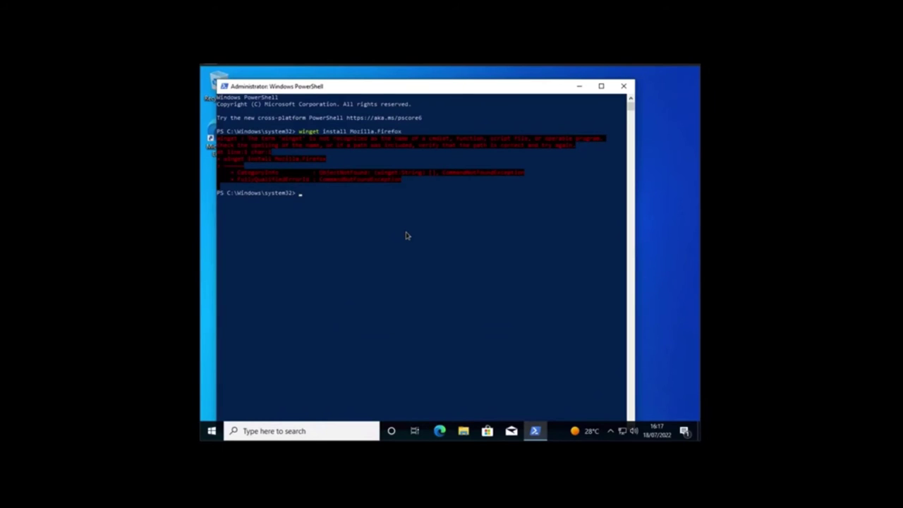
click(623, 86)
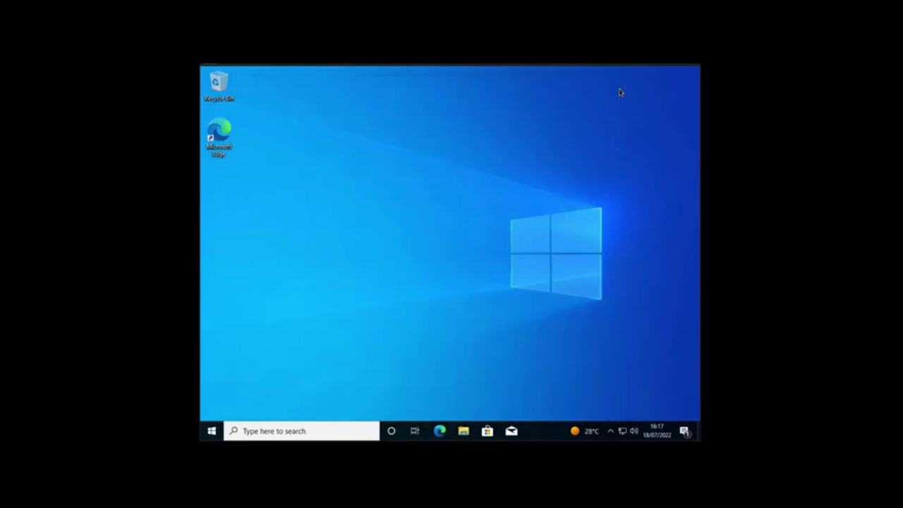
Open Internet Explorer and dismiss its setup prompt without using the recommended settings
click(308, 430)
text(explo)
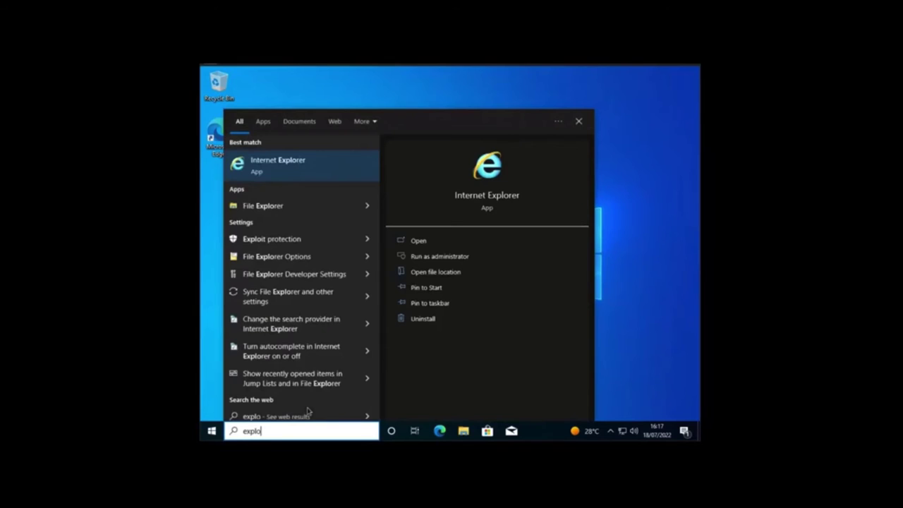
click(288, 155)
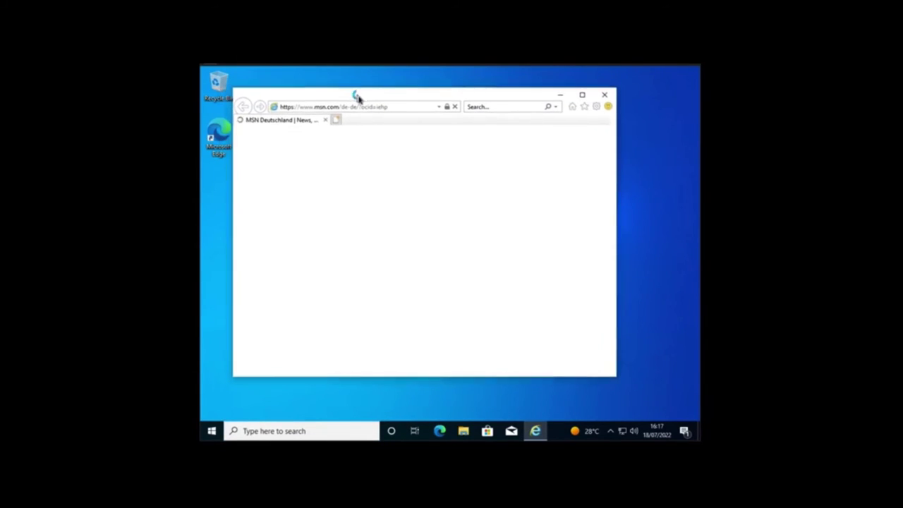
click(360, 262)
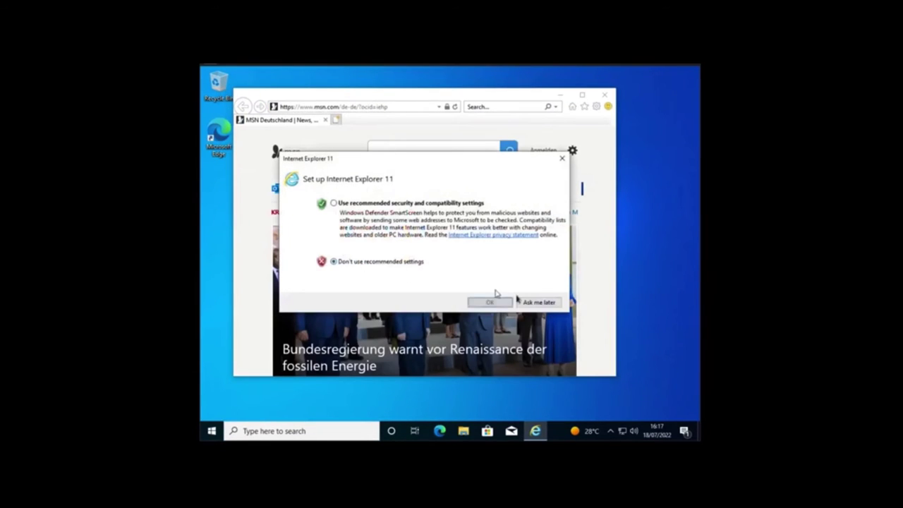
click(541, 303)
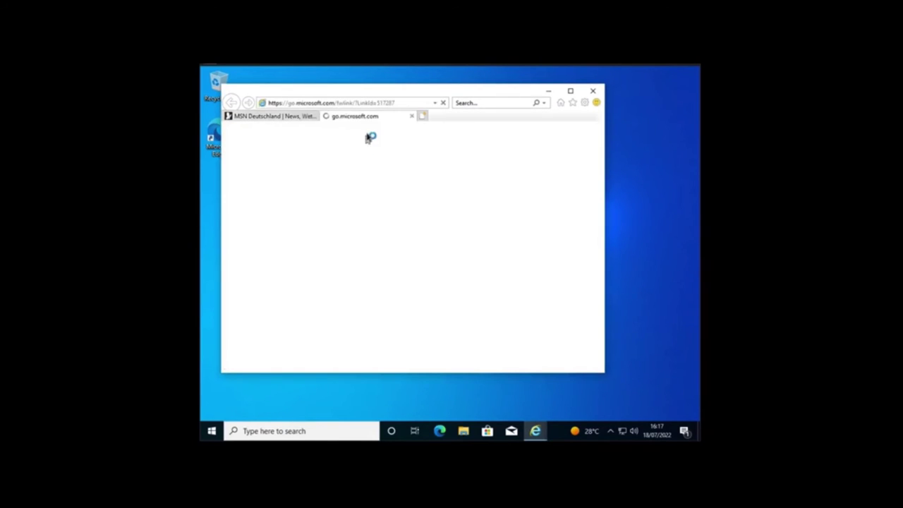
Open a new browser tab and close the other tabs, including the MSN and Microsoft Edge download pages
click(421, 117)
click(520, 115)
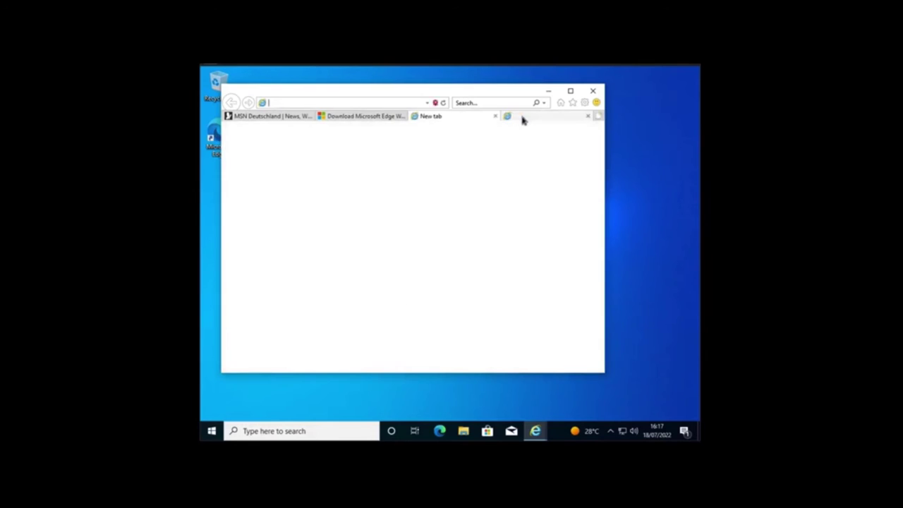
click(310, 116)
click(310, 117)
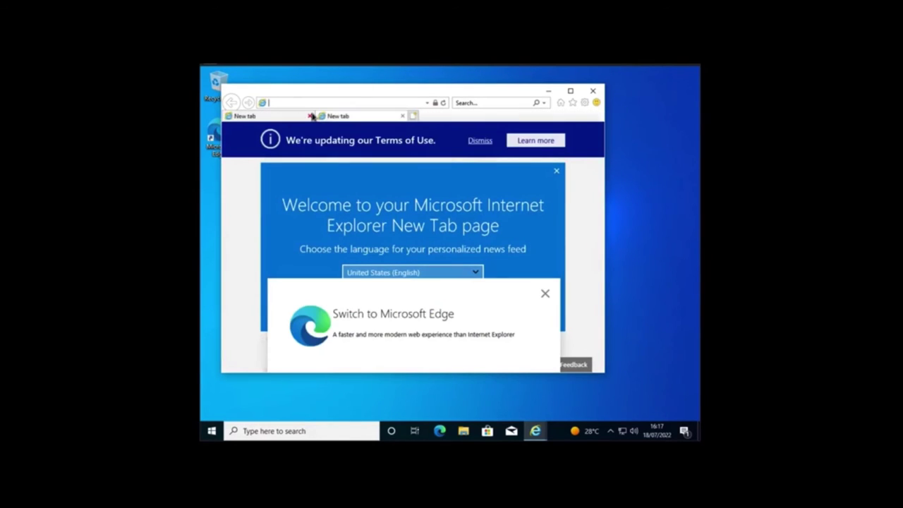
click(312, 117)
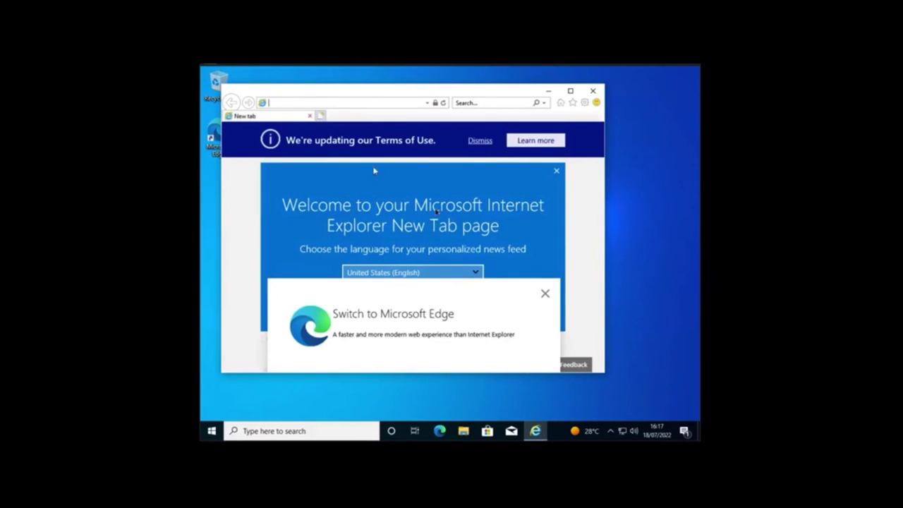
Dismiss the Microsoft Edge promotion, the New Tab welcome message and the Terms of Use notice
click(545, 293)
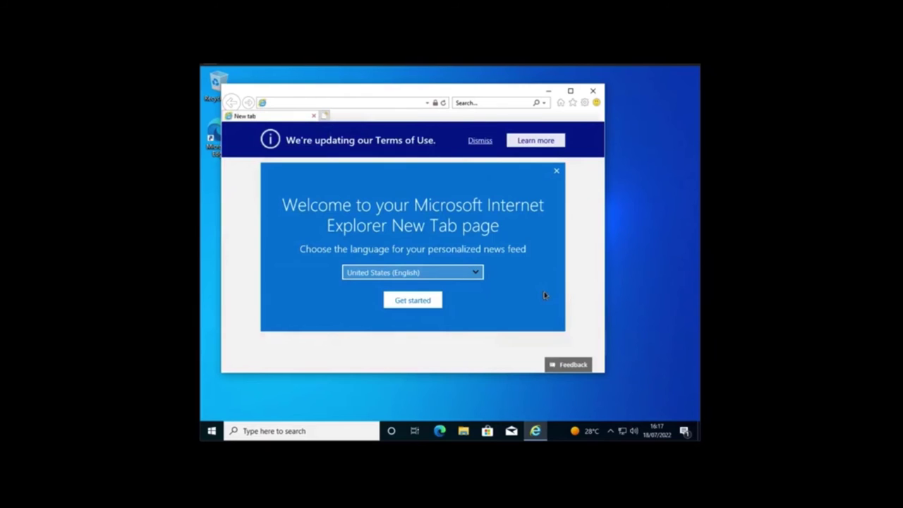
click(556, 170)
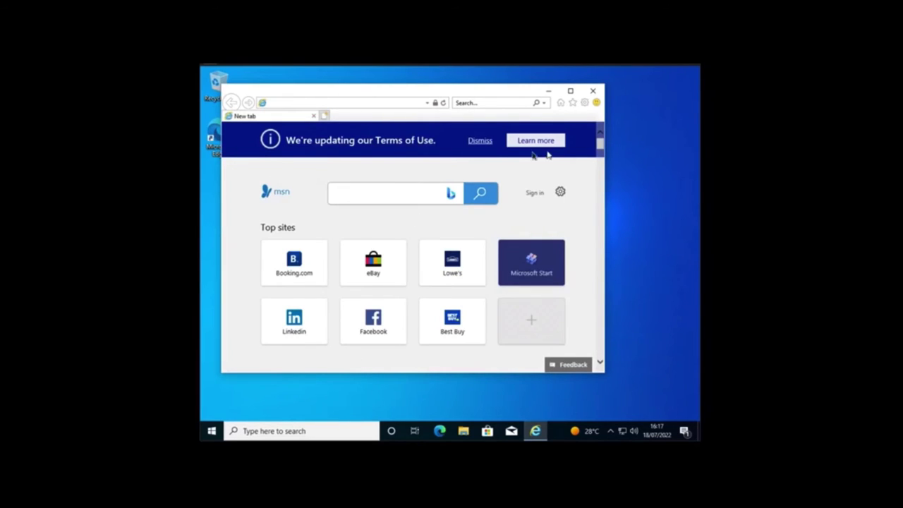
click(477, 141)
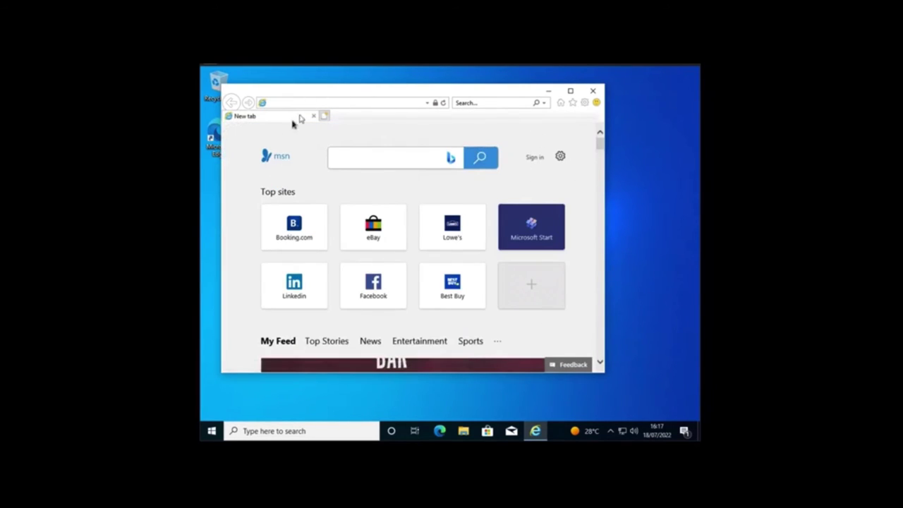
Search the web for "download firefox" from the MSN new tab page
click(370, 164)
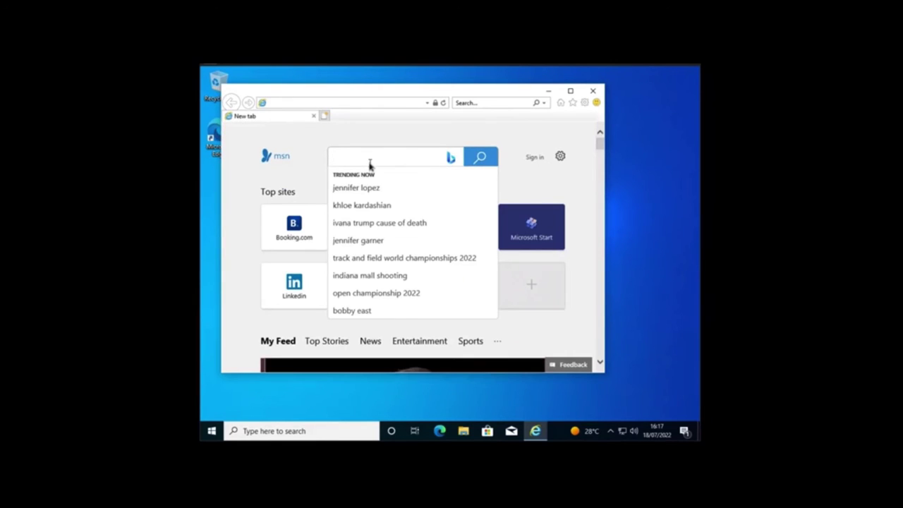
text(download)
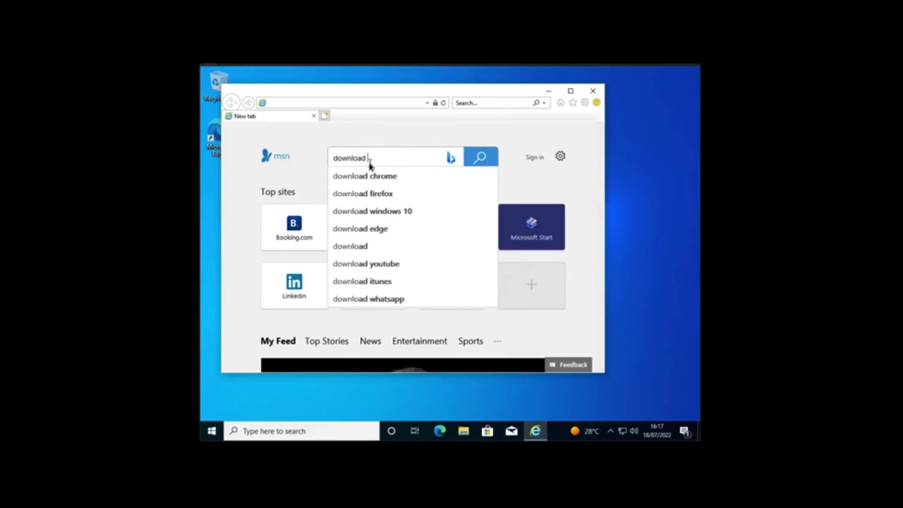
key(Down)
key(Down)
key(Return)
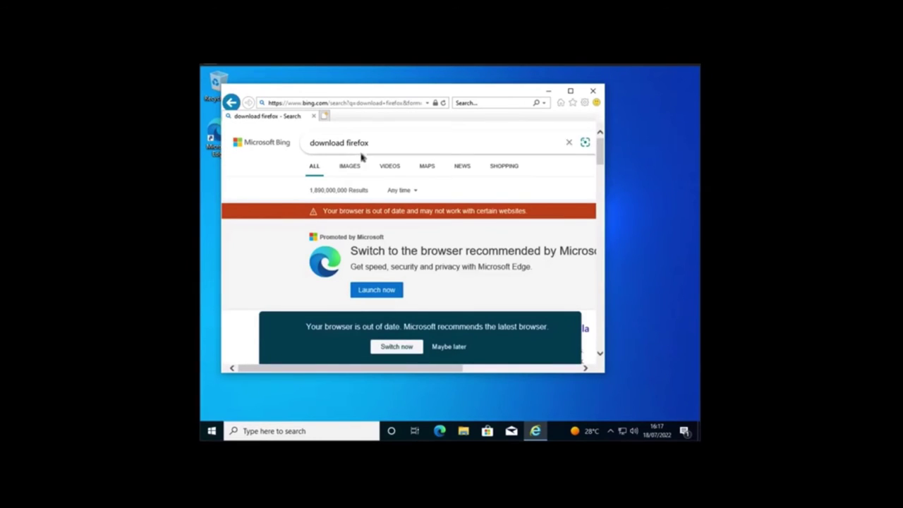
Postpone the outdated-browser prompt with Maybe later and open Mozilla's Download Firefox Browser search result
click(452, 346)
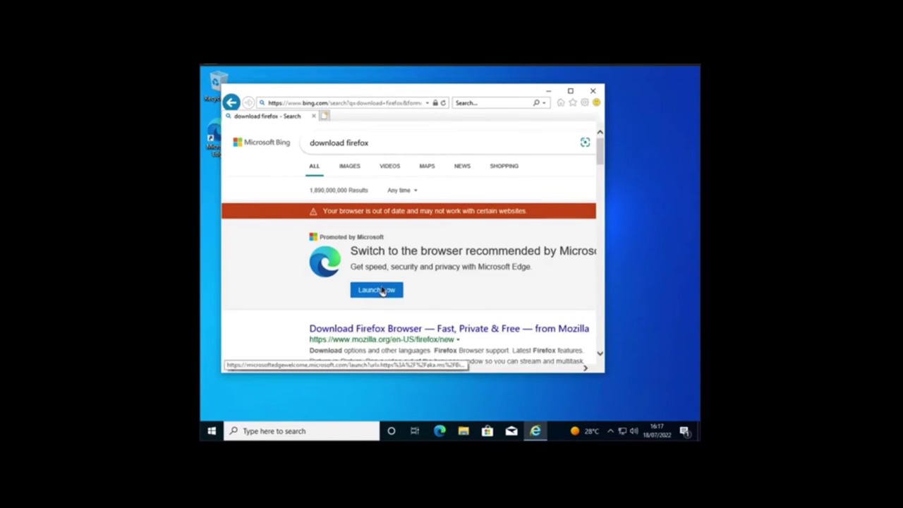
drag(404, 361, 462, 358)
drag(459, 244, 380, 254)
click(371, 247)
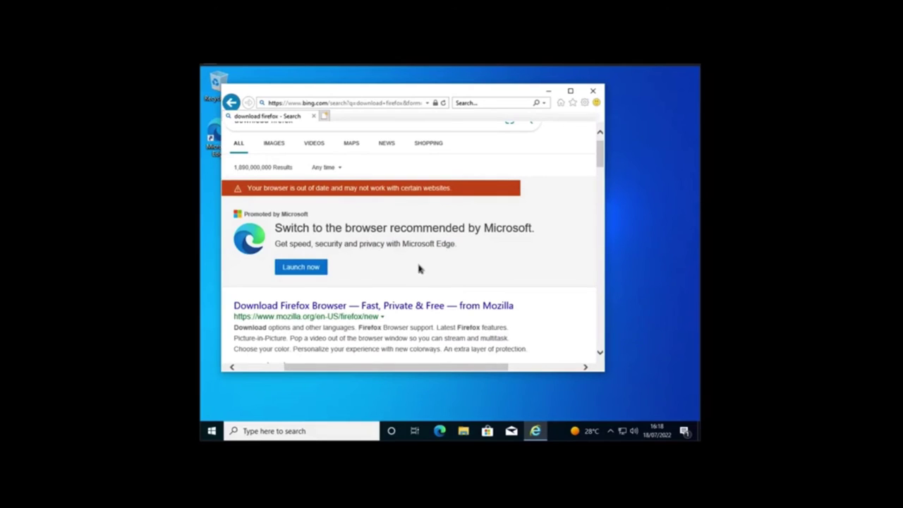
double_click(375, 248)
click(427, 313)
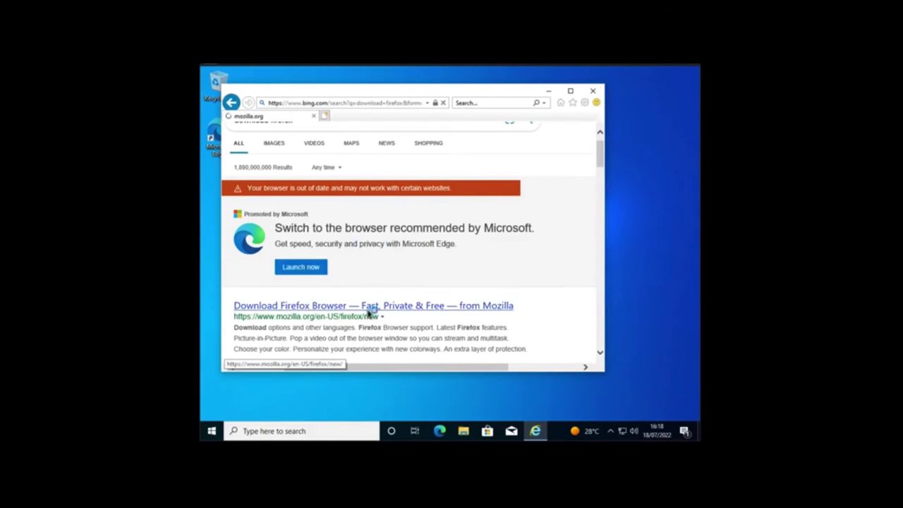
Start the Firefox download from Mozilla's website
scroll(364, 256, down, 3)
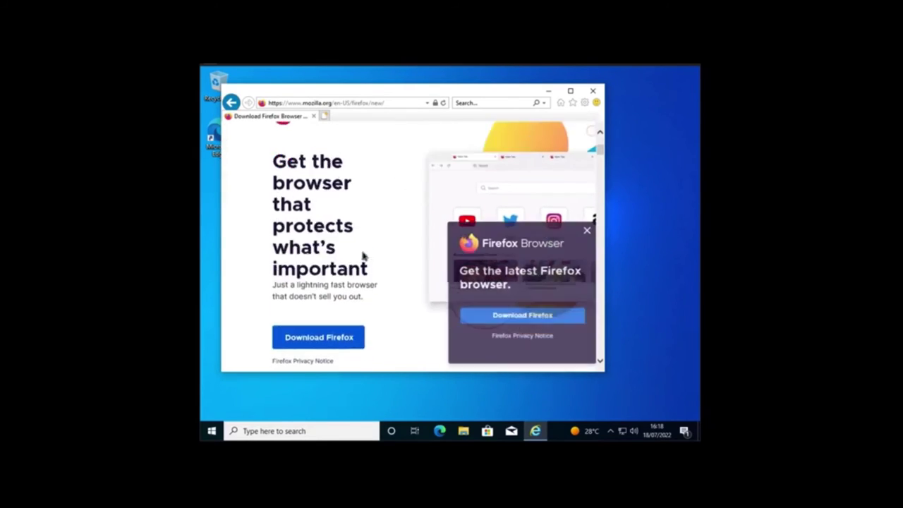
scroll(365, 256, up, 3)
click(505, 138)
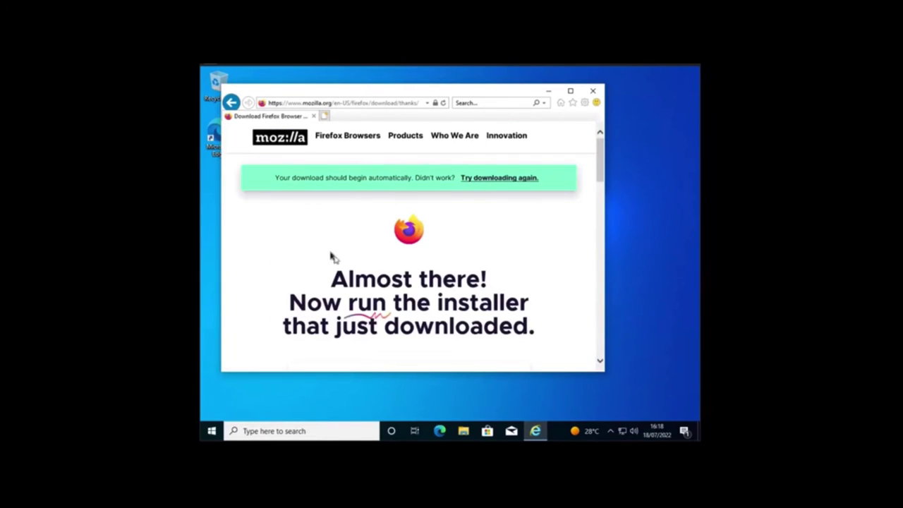
scroll(331, 255, down, 3)
scroll(330, 256, down, 1)
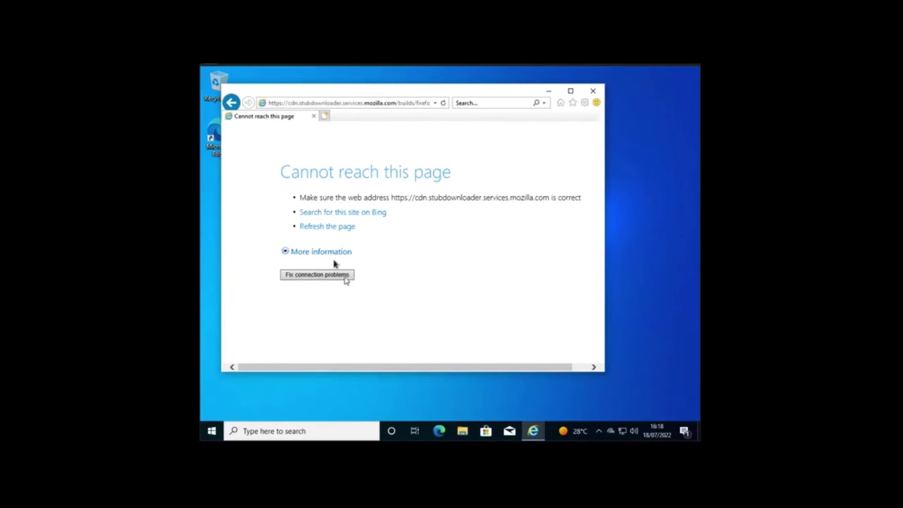
Return to Mozilla's download page to retry the download, and run the Firefox installer
click(240, 107)
scroll(405, 295, down, 3)
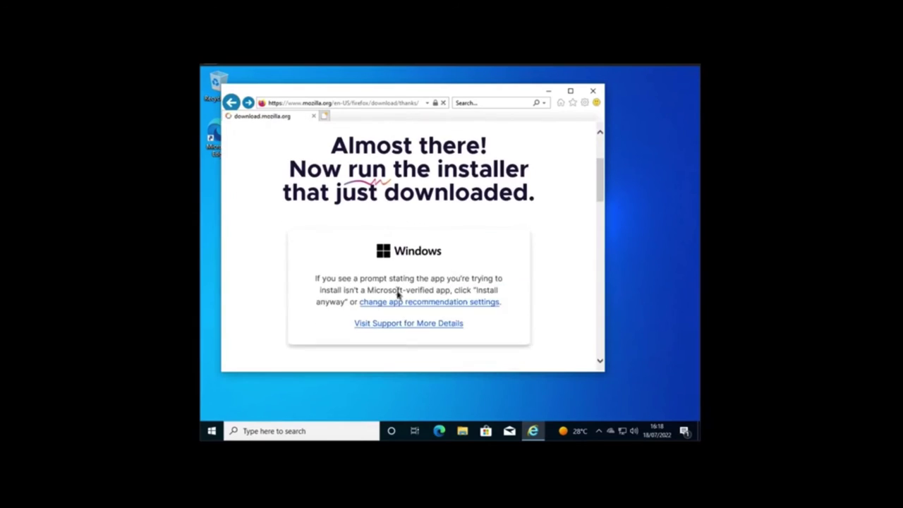
scroll(418, 297, down, 1)
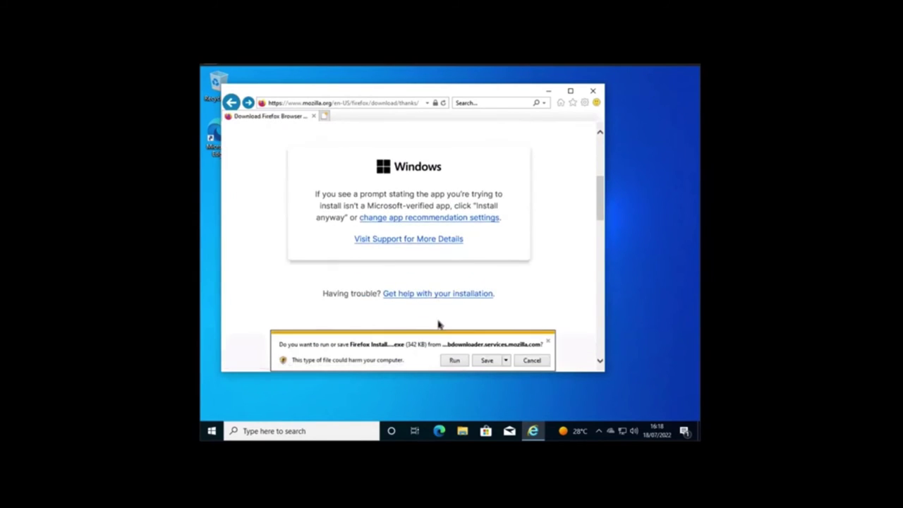
click(453, 360)
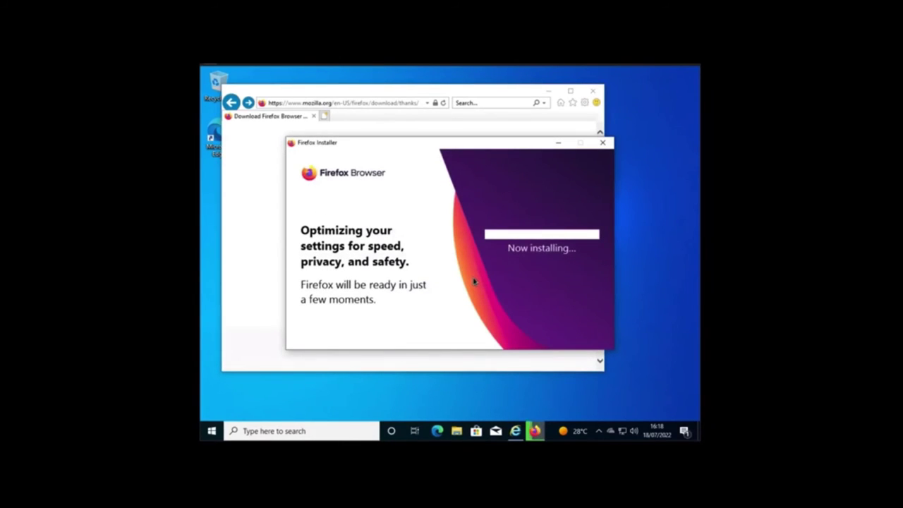
Set the display resolution to 1920 × 1080 in the Windows display settings and keep the change
right_click(626, 255)
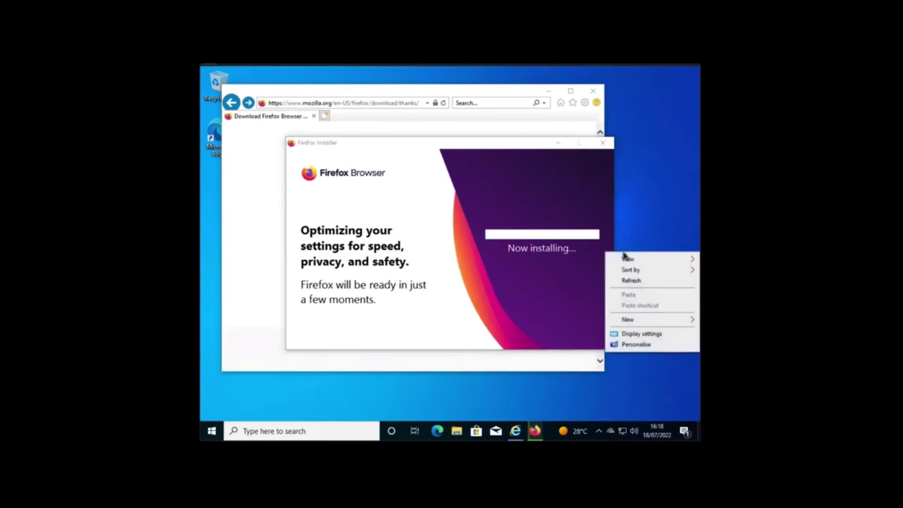
click(634, 338)
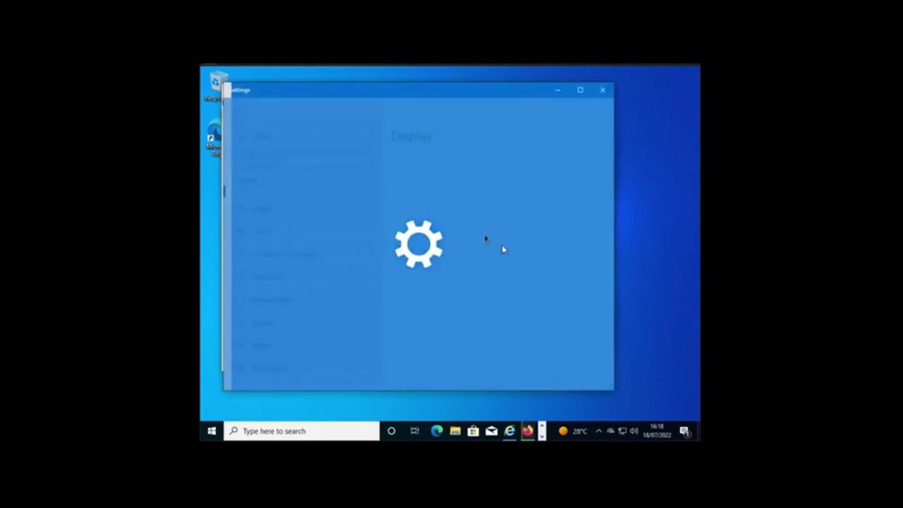
scroll(473, 224, down, 4)
scroll(472, 224, up, 1)
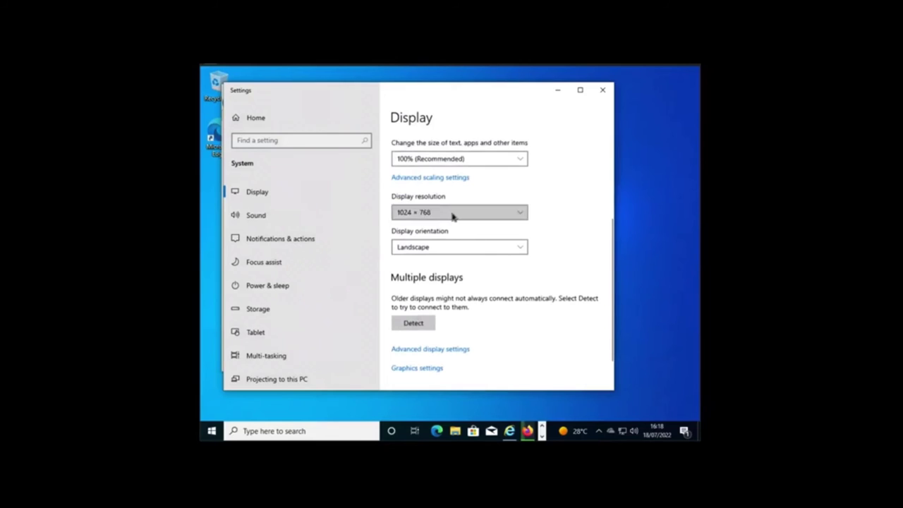
click(454, 213)
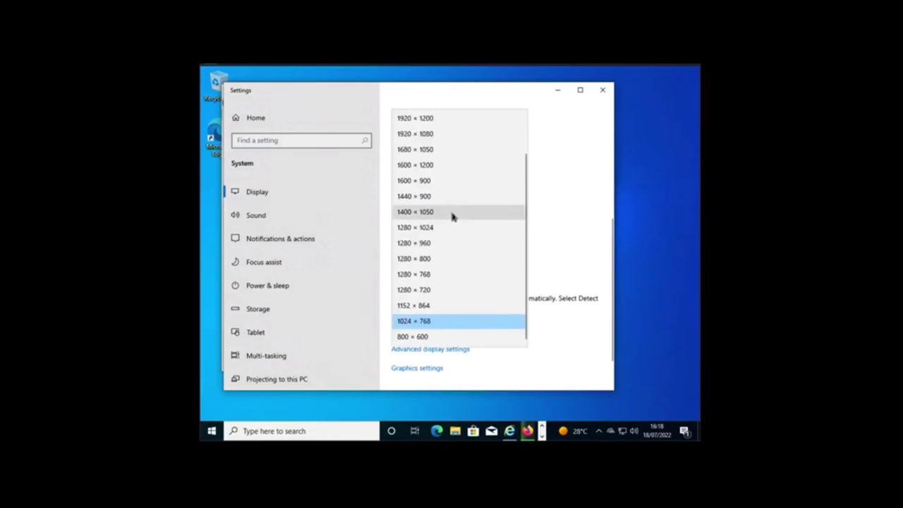
click(437, 136)
click(501, 265)
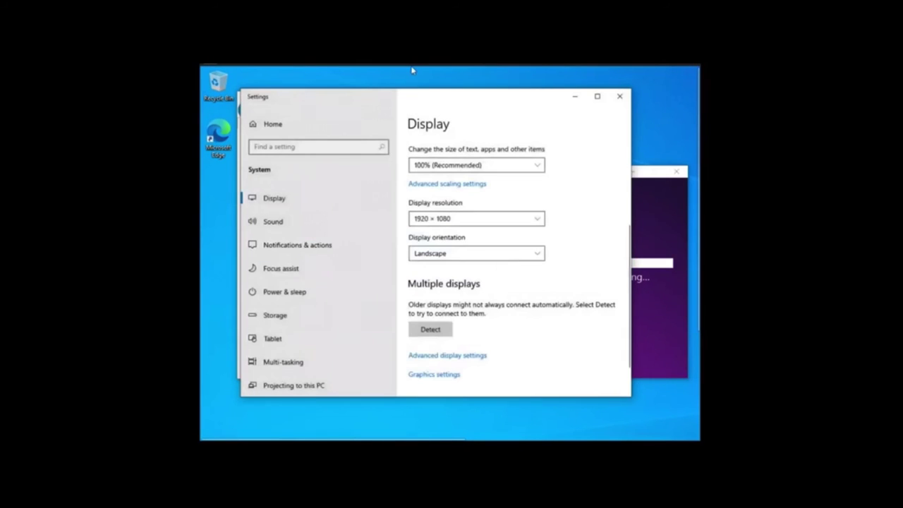